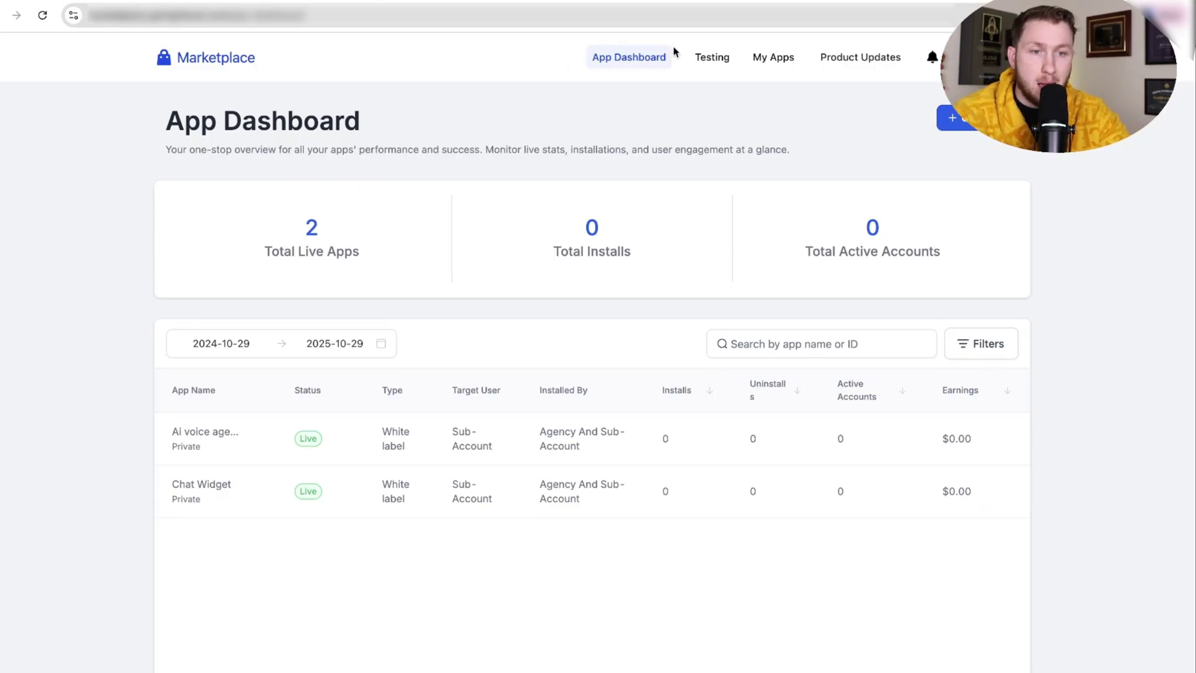
Create a public app named "Ai voice Agent (HVAC)"
click(956, 118)
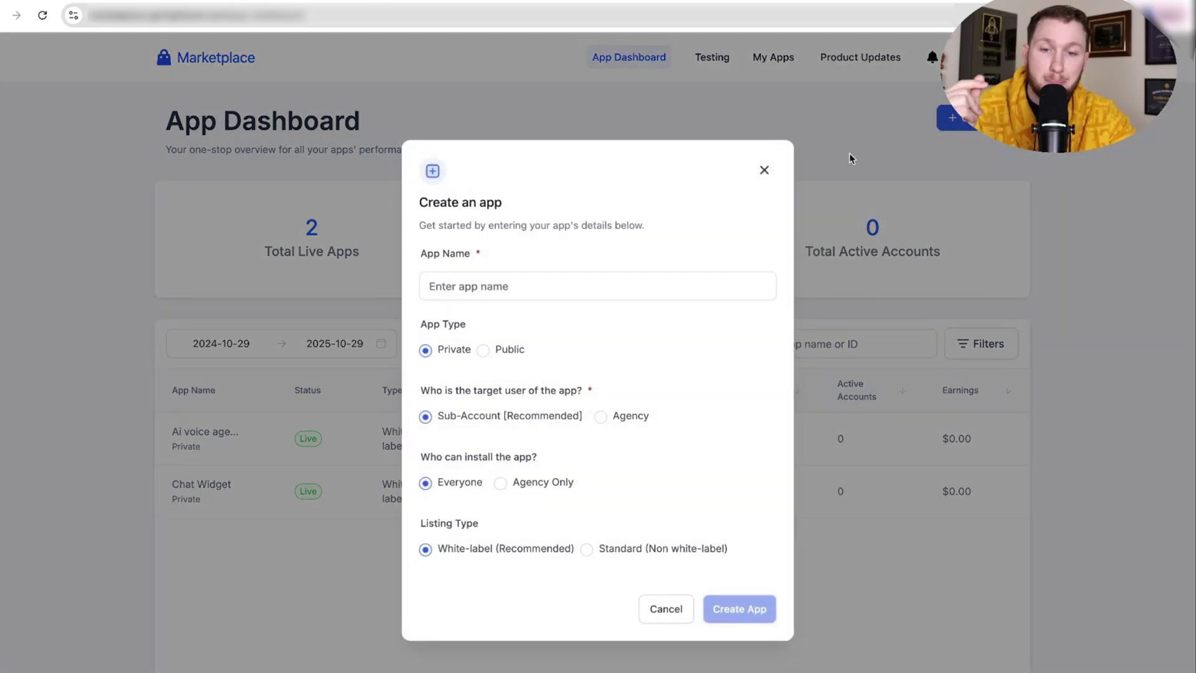
click(675, 289)
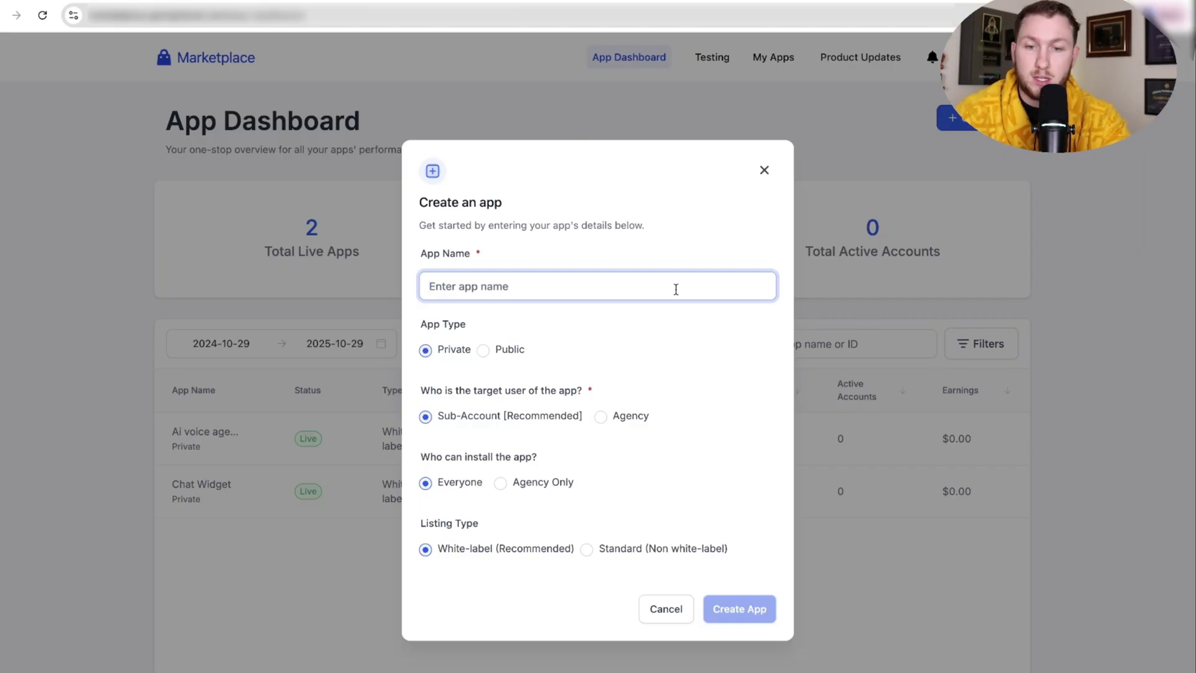
text(Ai voice Agent (HVAC)
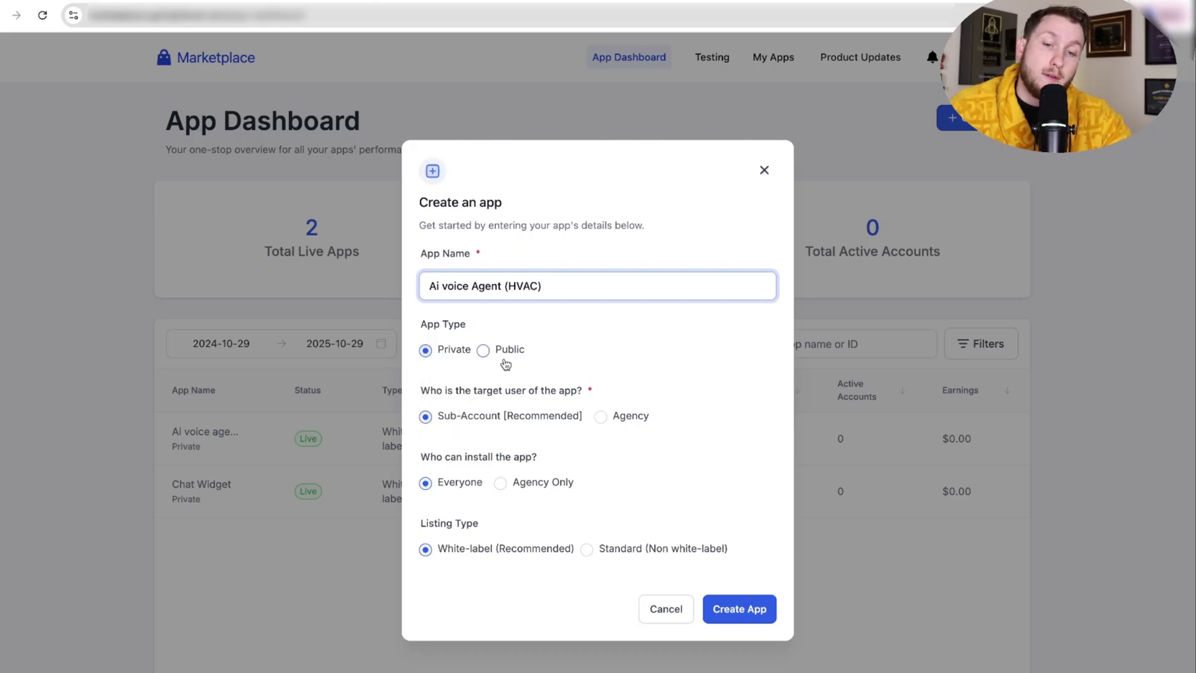
click(483, 351)
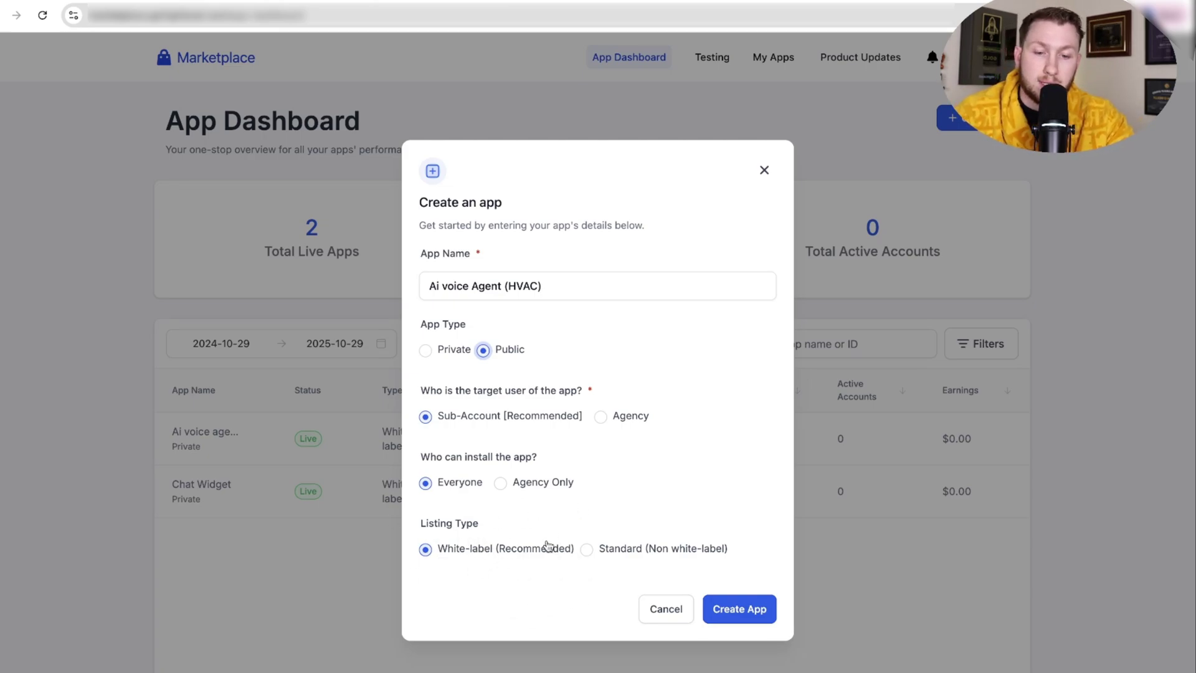
click(739, 608)
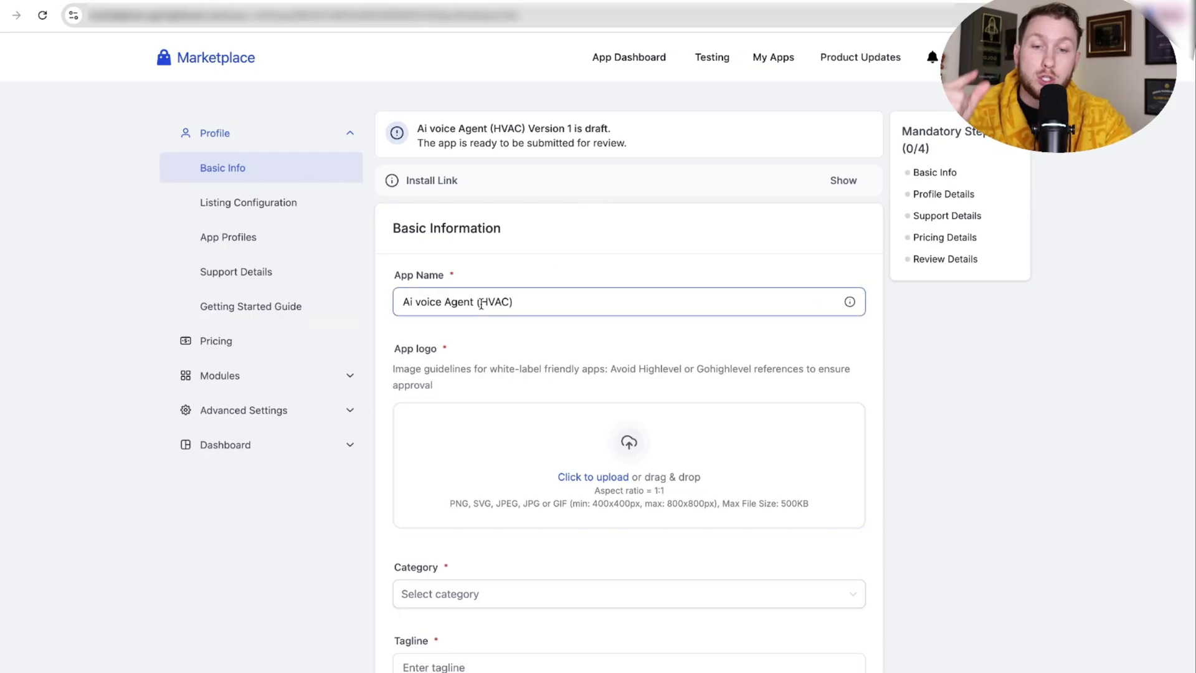
Upload the portrait of the man in a black hoodie as the app logo
scroll(493, 324, down, 5)
scroll(502, 344, up, 5)
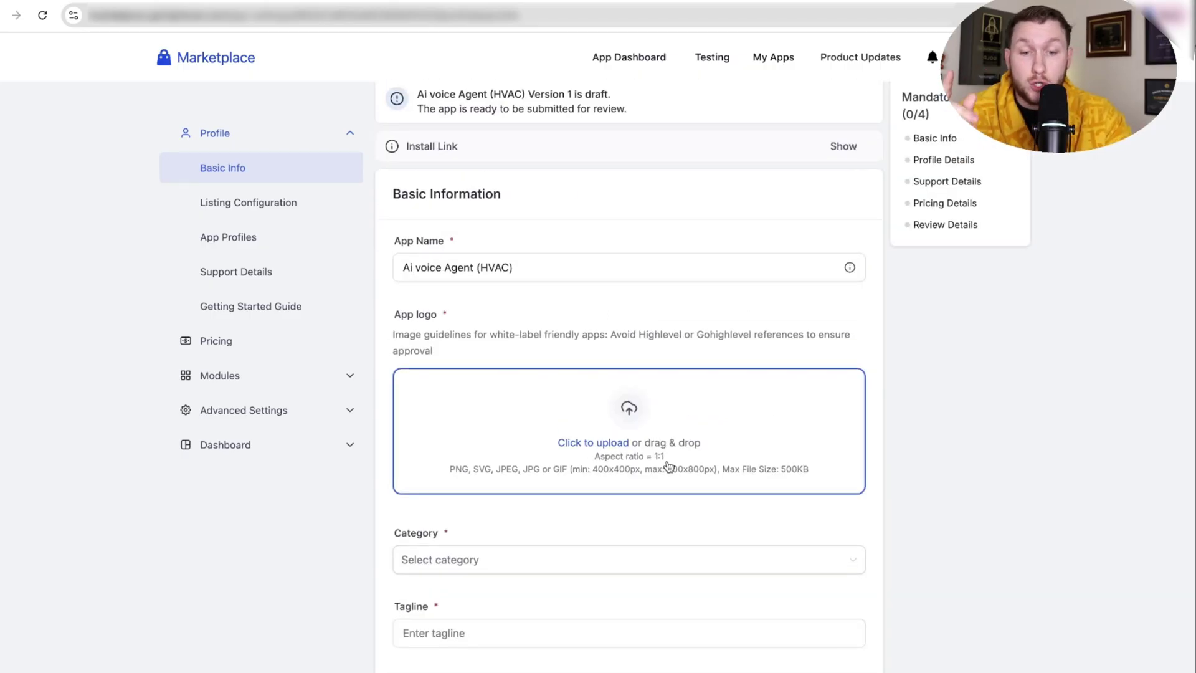
click(612, 443)
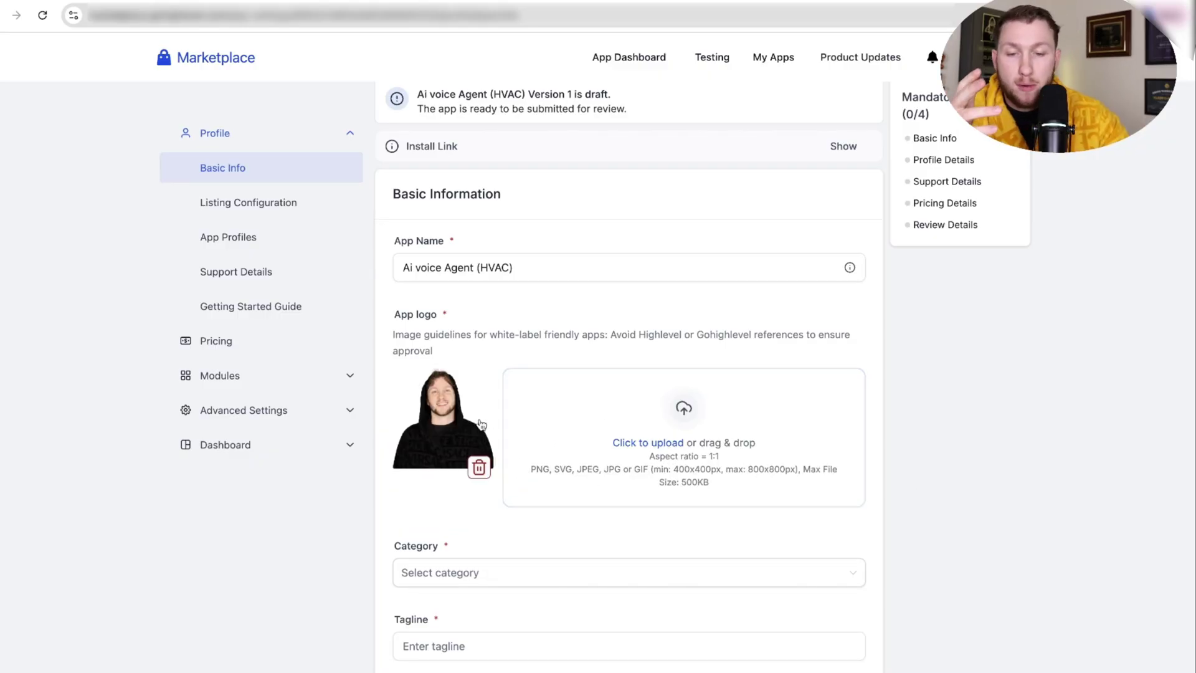
Assign the categories Lead generation and Live chat to the app
scroll(486, 461, down, 2)
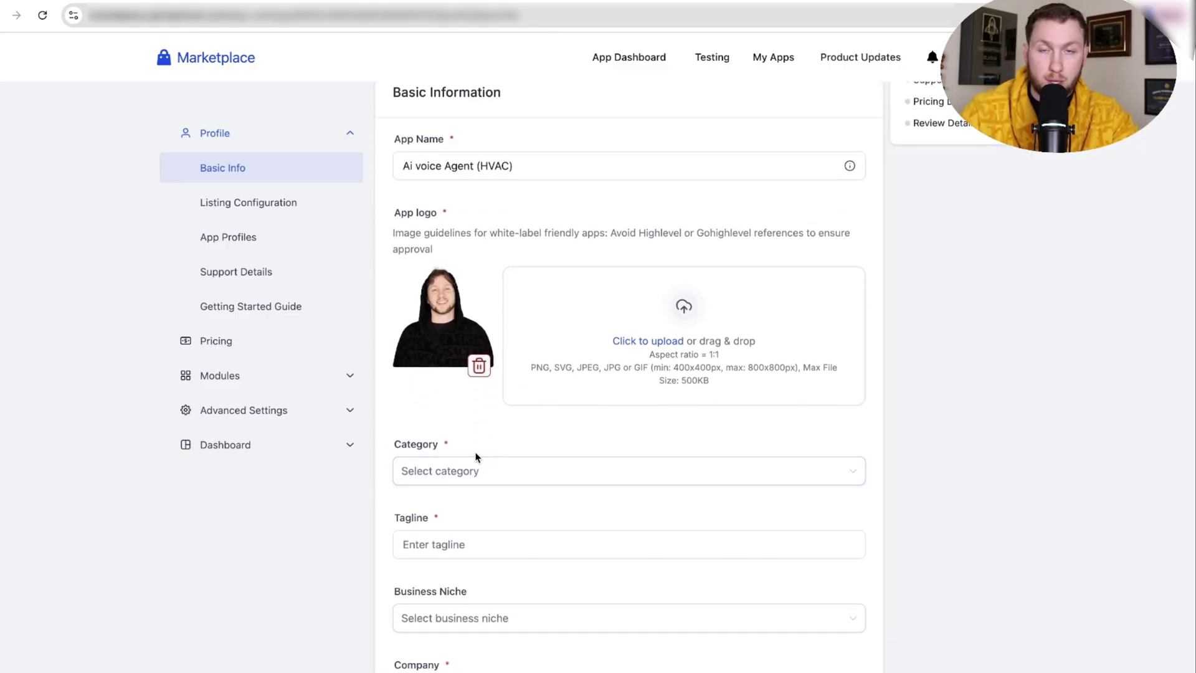
click(502, 472)
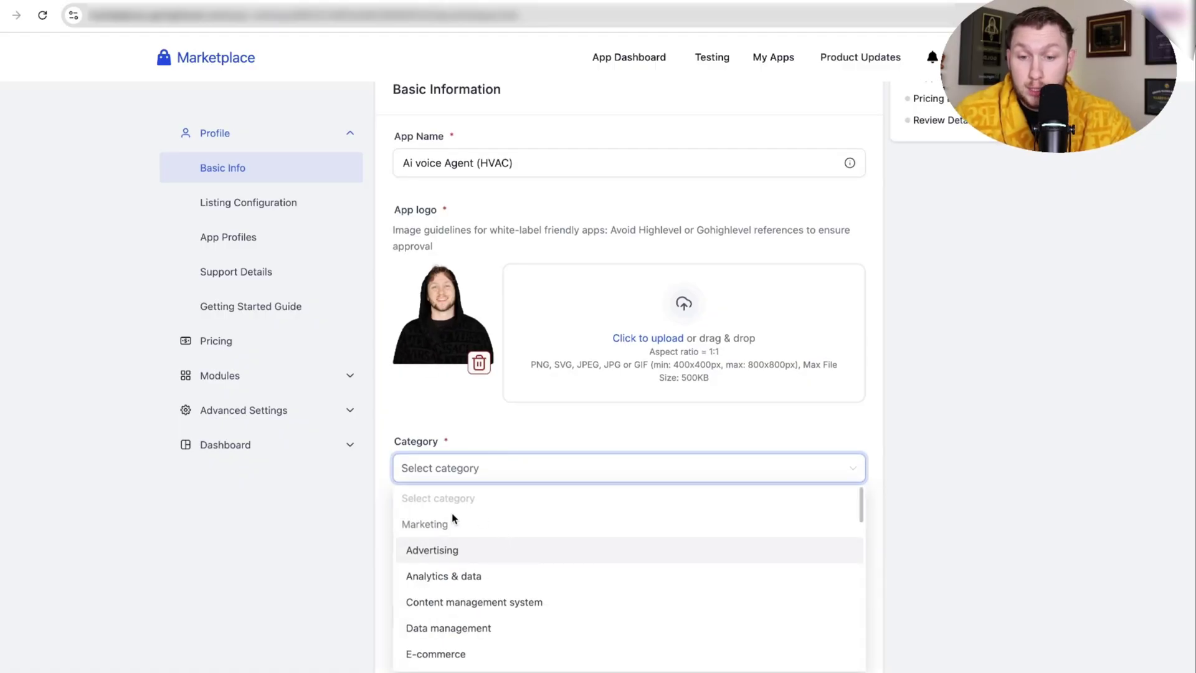
scroll(507, 554, down, 1)
scroll(508, 555, down, 2)
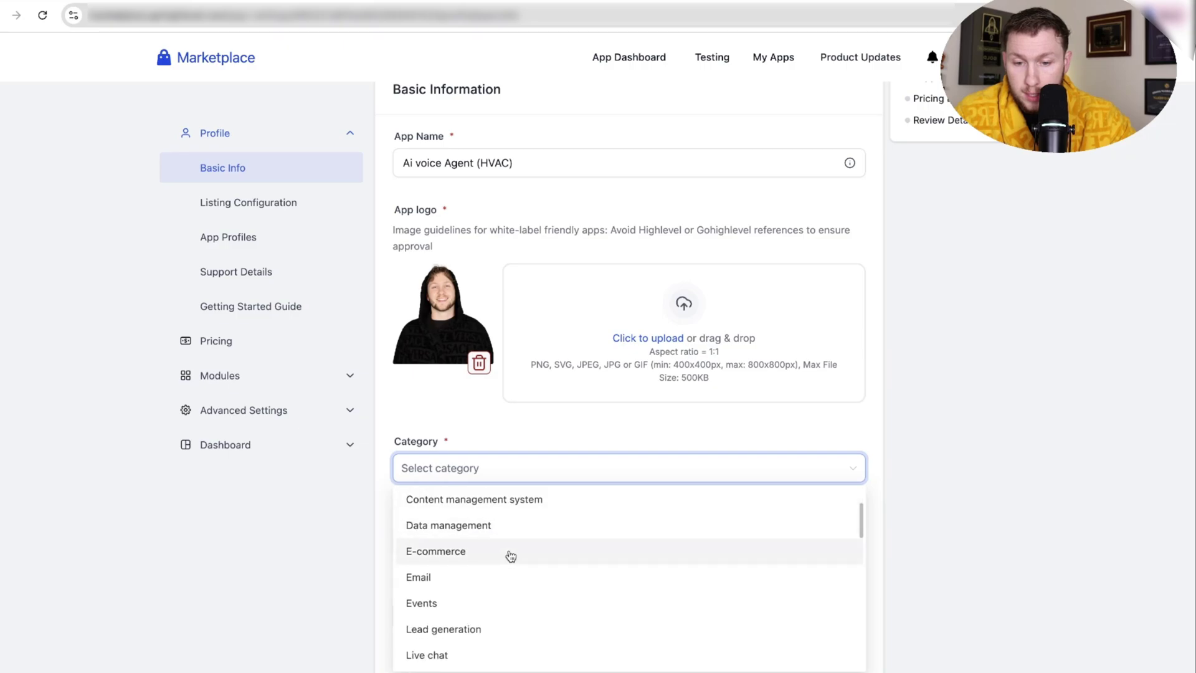
scroll(509, 555, down, 1)
click(504, 592)
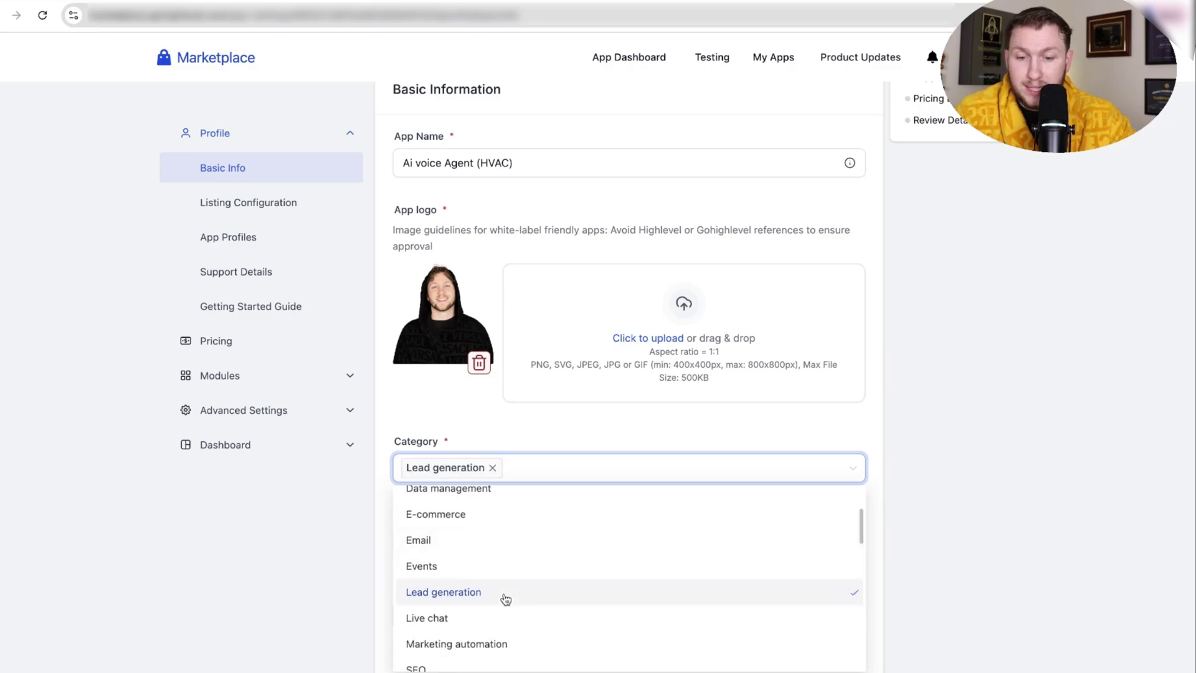
click(478, 617)
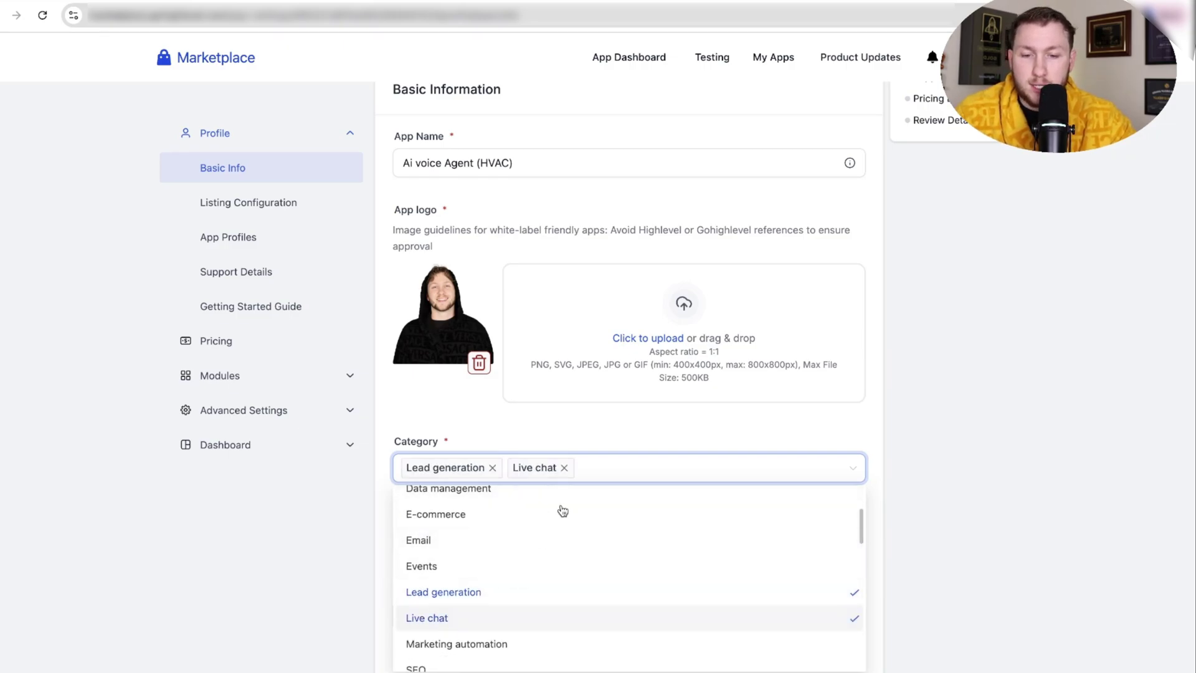
click(528, 469)
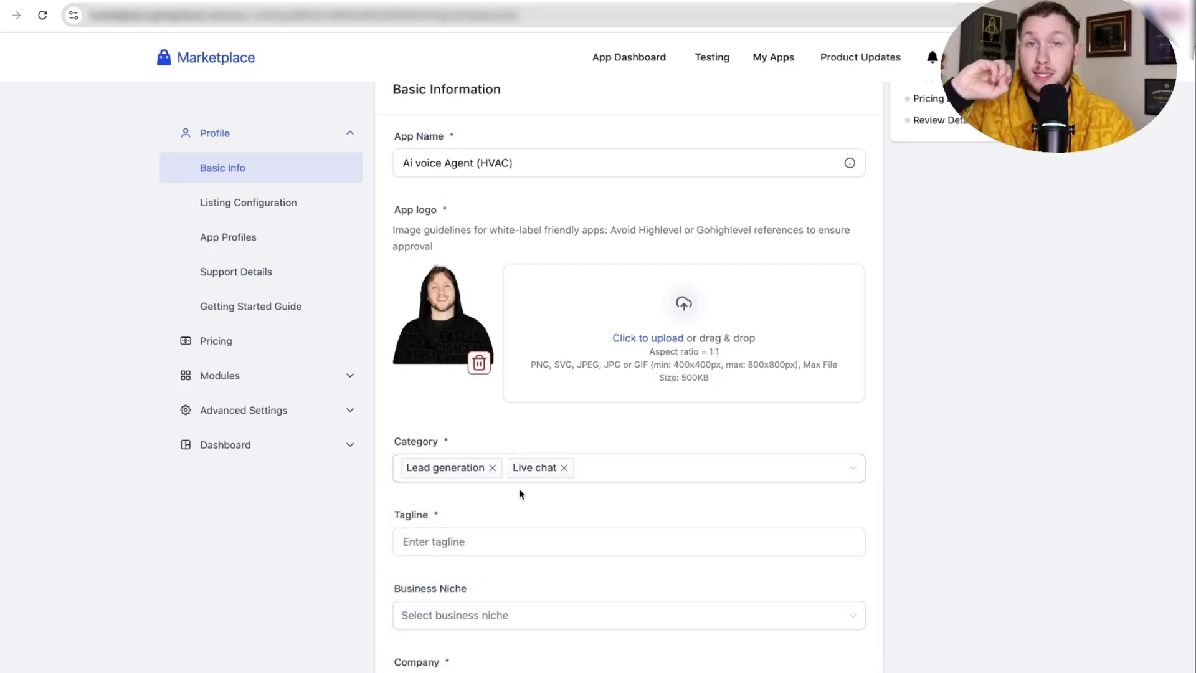
Enter the tagline "Your All-in-One AI Assistant for Booking, Sales & Client Conversations"
click(504, 548)
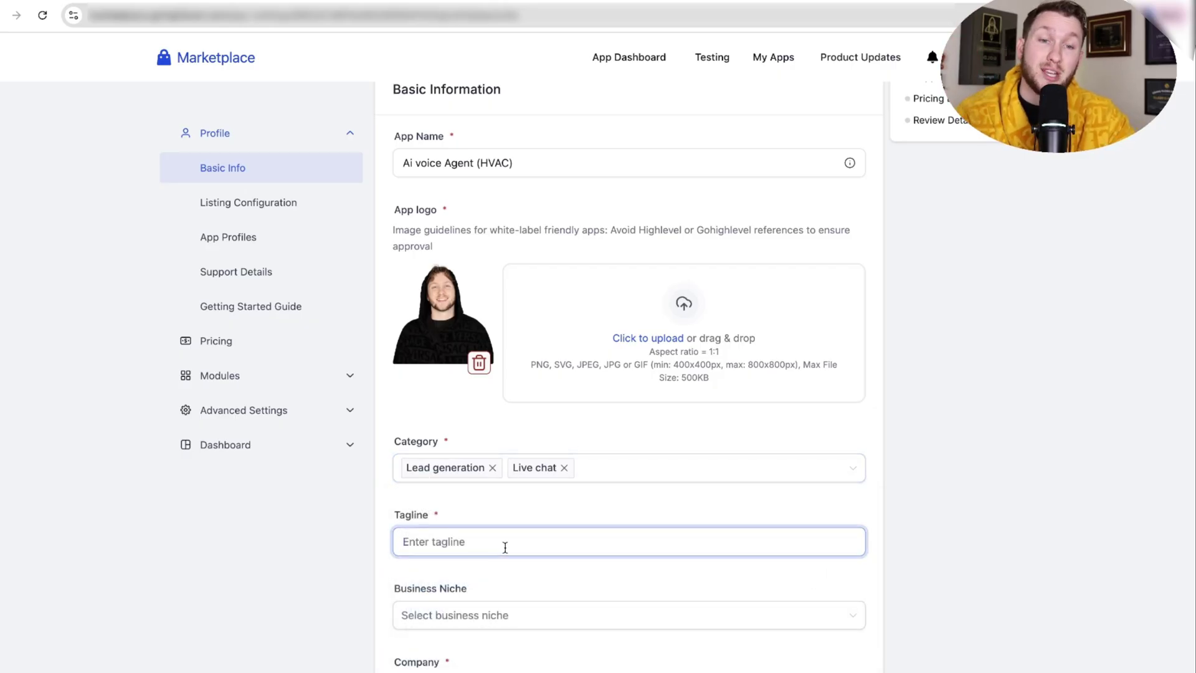
text(Your All-in-One AI Assistant for Booking, Sales & Client Conversations)
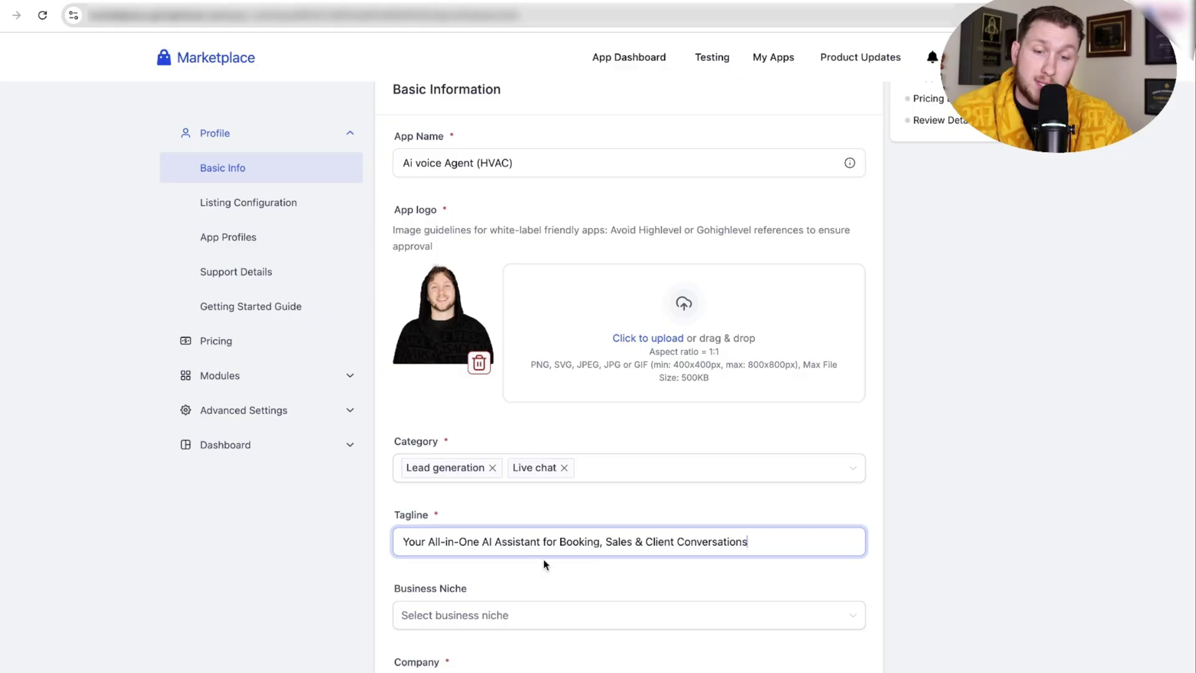
scroll(512, 589, down, 1)
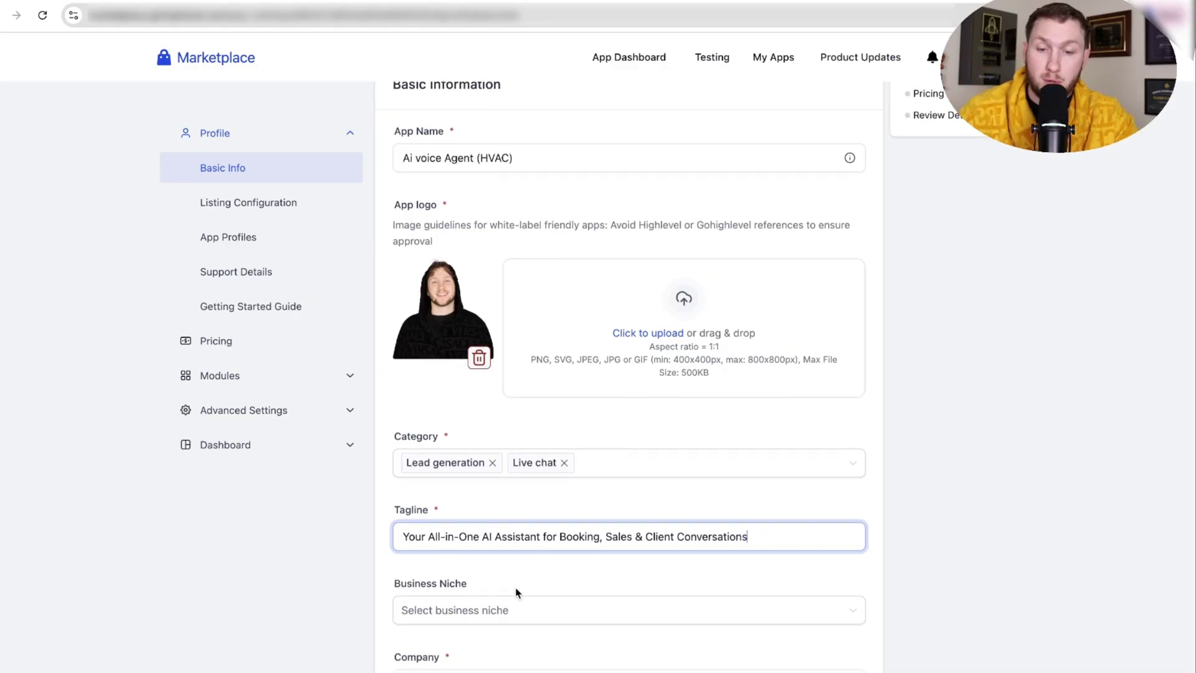
Choose Home Services as the app's business niche
scroll(515, 592, down, 2)
click(532, 445)
click(506, 443)
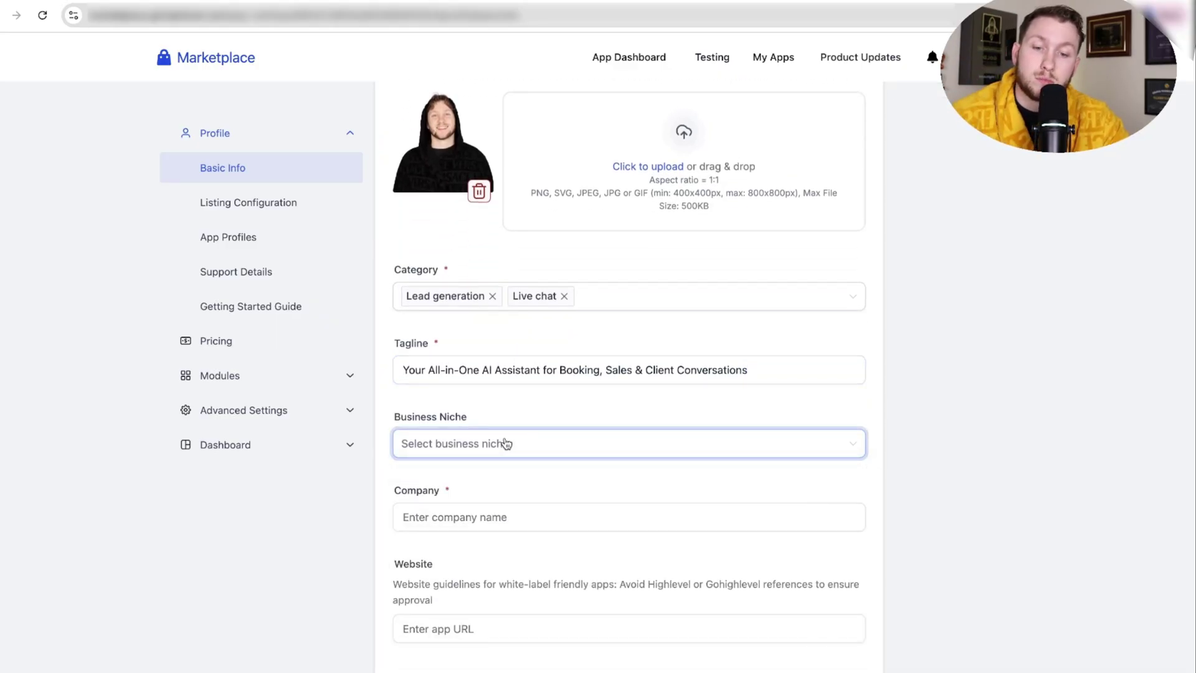
click(505, 443)
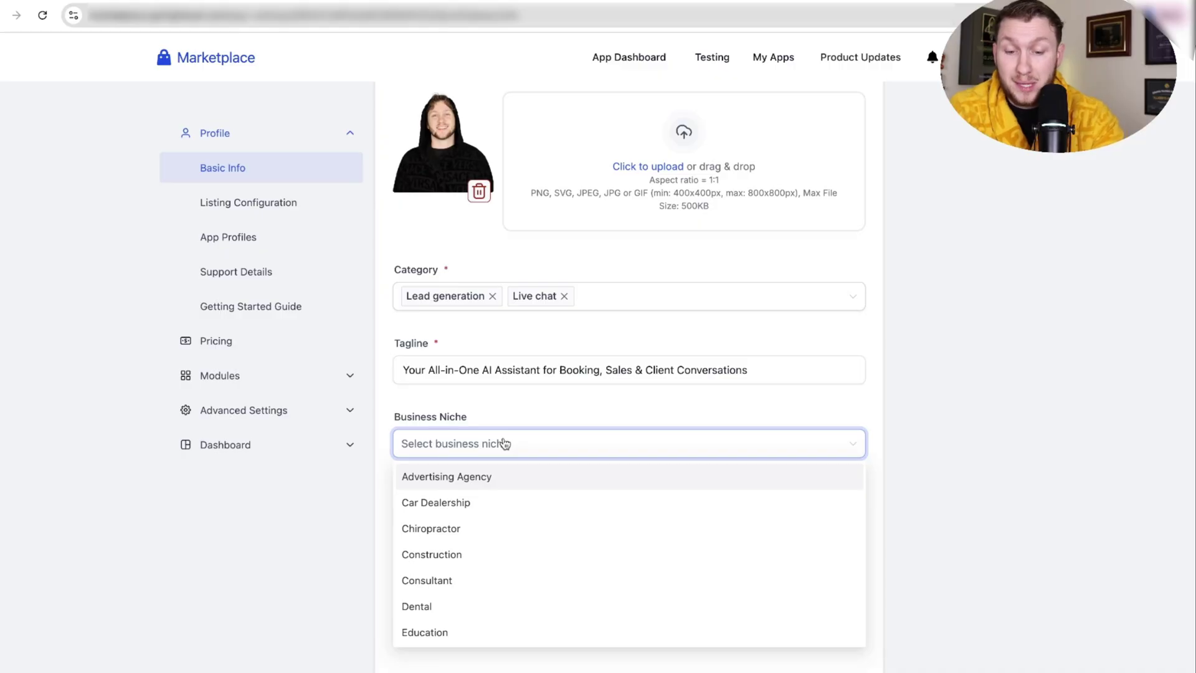
click(505, 443)
click(542, 443)
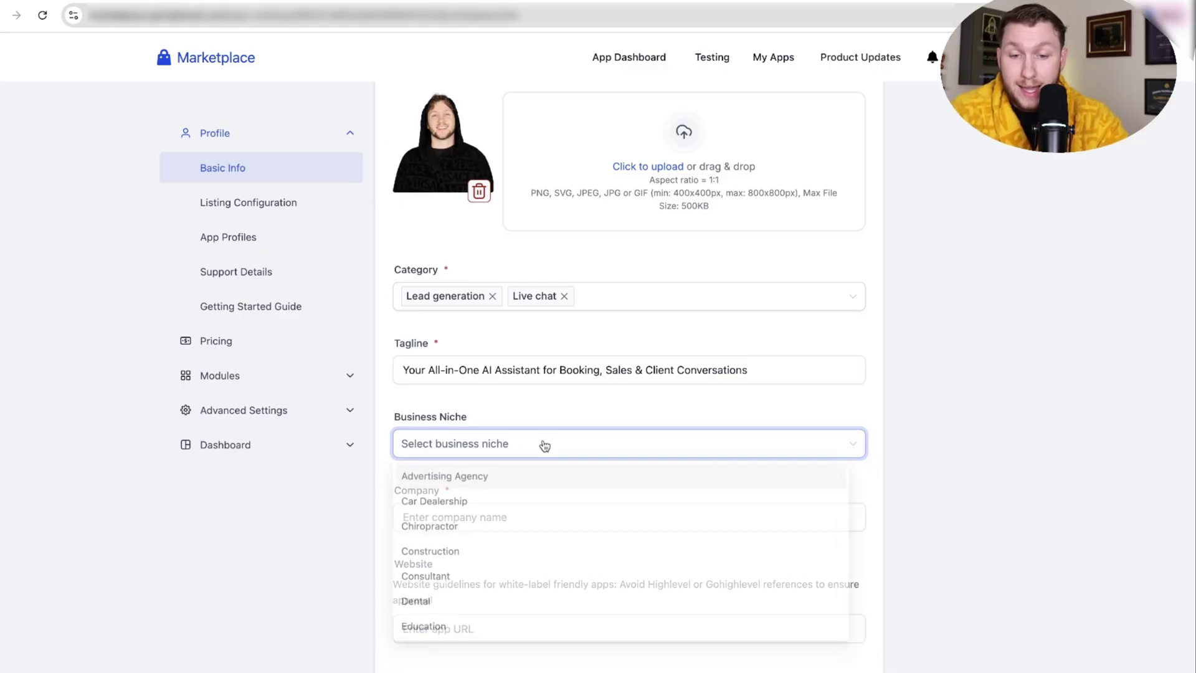
scroll(526, 544, down, 5)
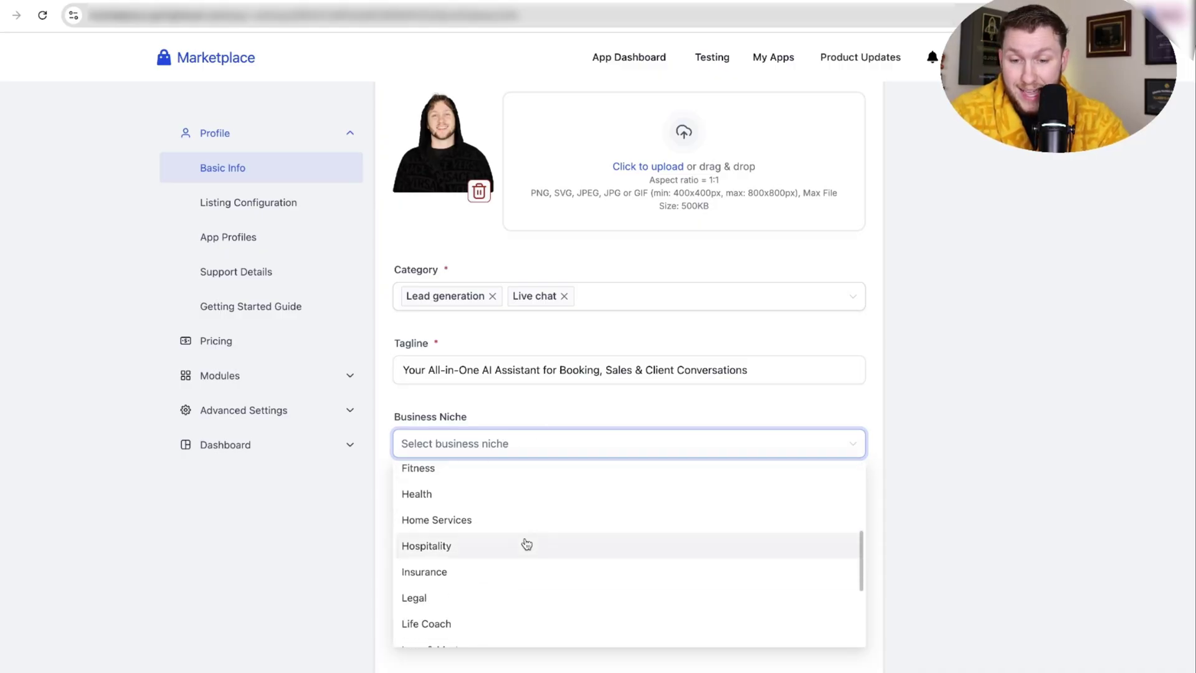
scroll(526, 544, down, 2)
scroll(526, 544, up, 5)
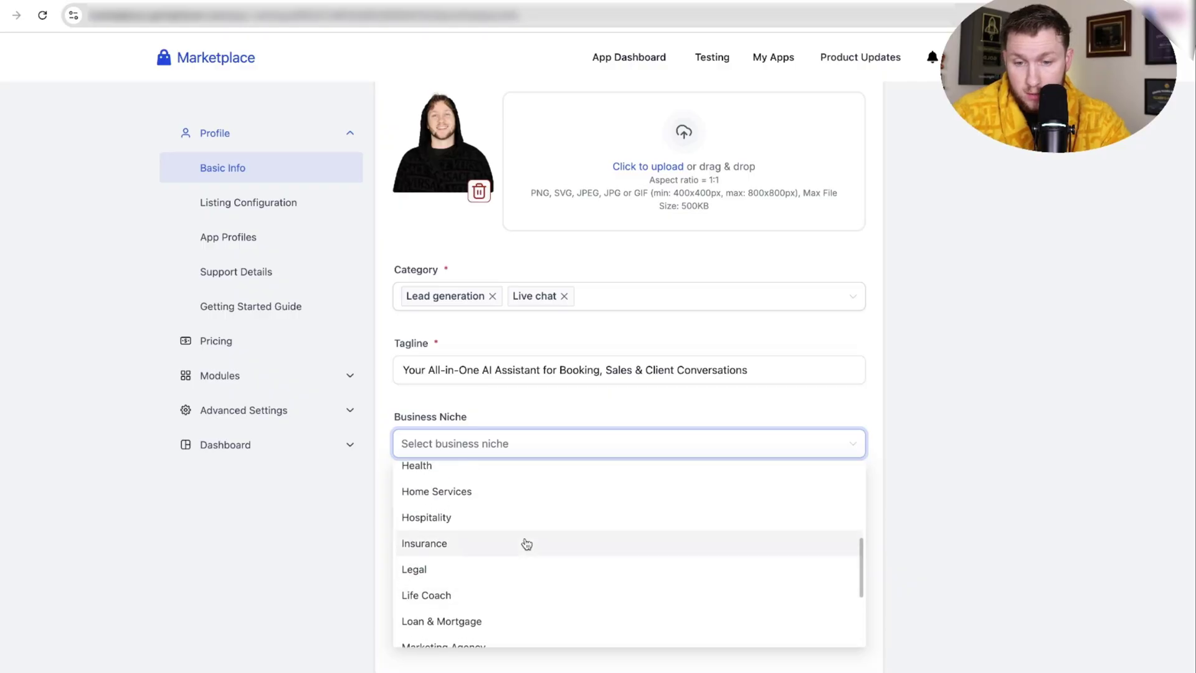
click(520, 551)
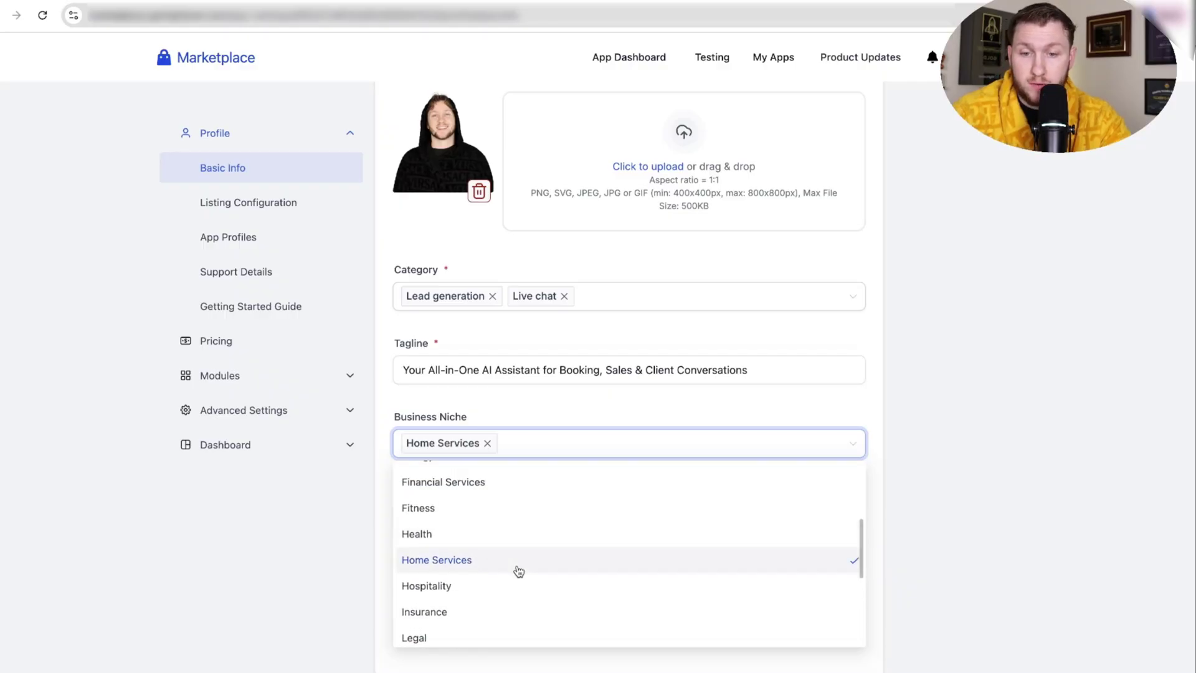
click(603, 402)
Enter "Wizard AI Agent" as the app's company name, correcting its spelling
click(574, 522)
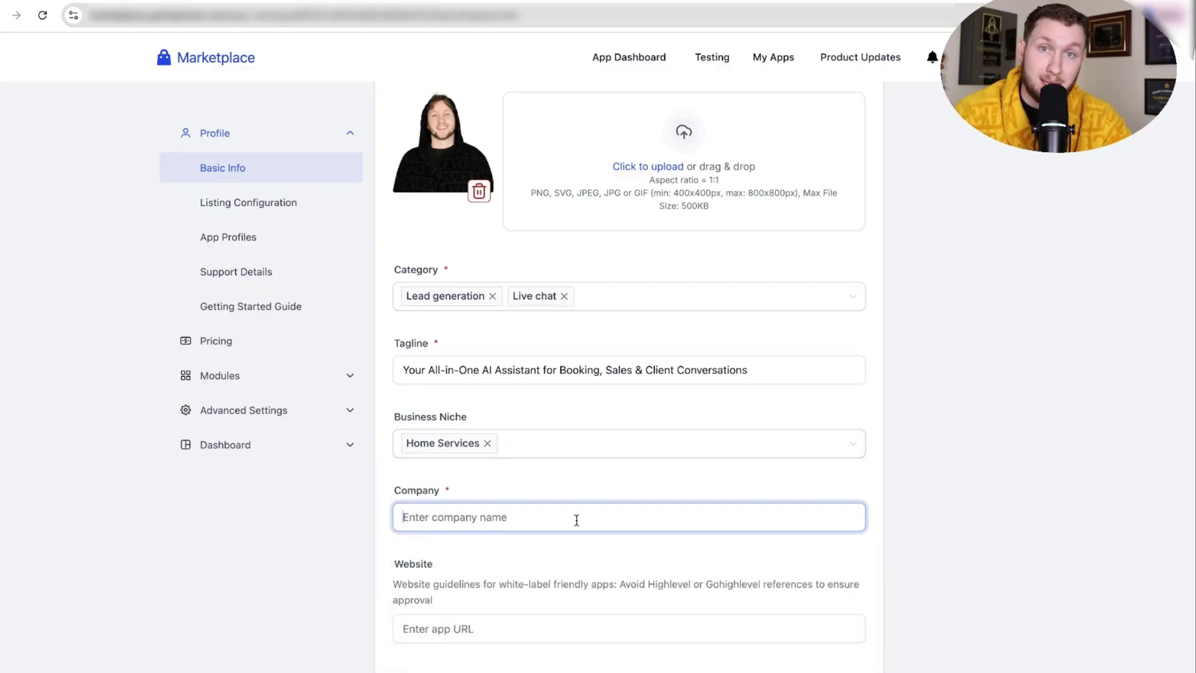
text(W)
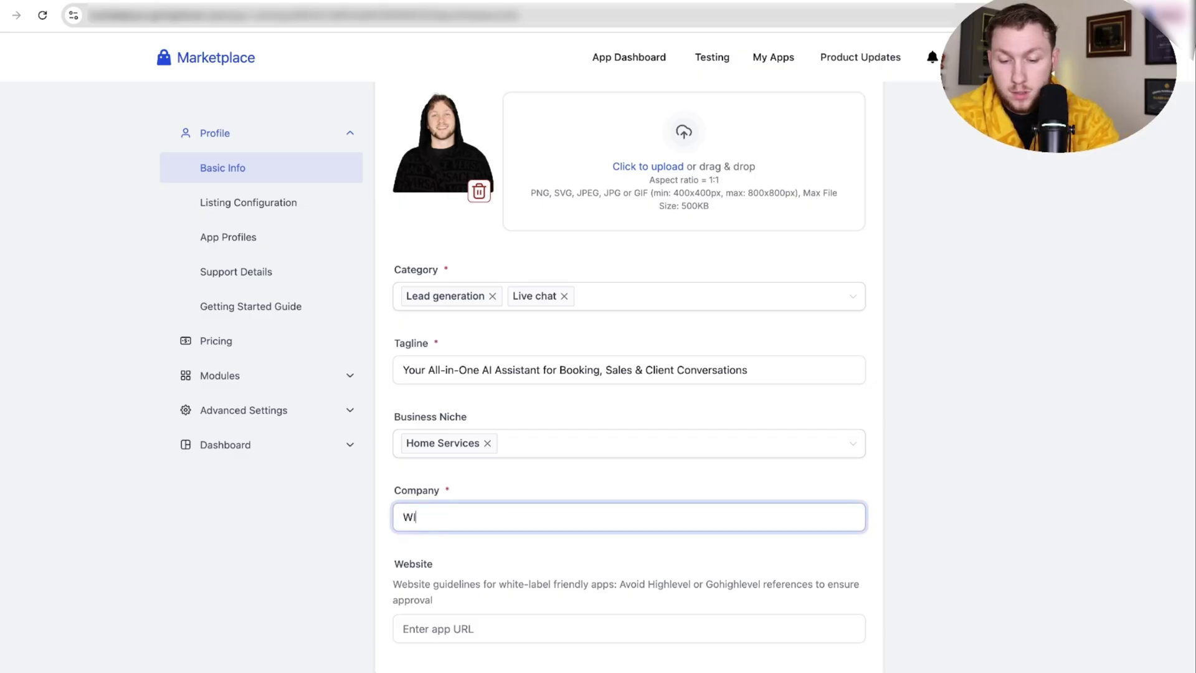
text(Izard AI Agent)
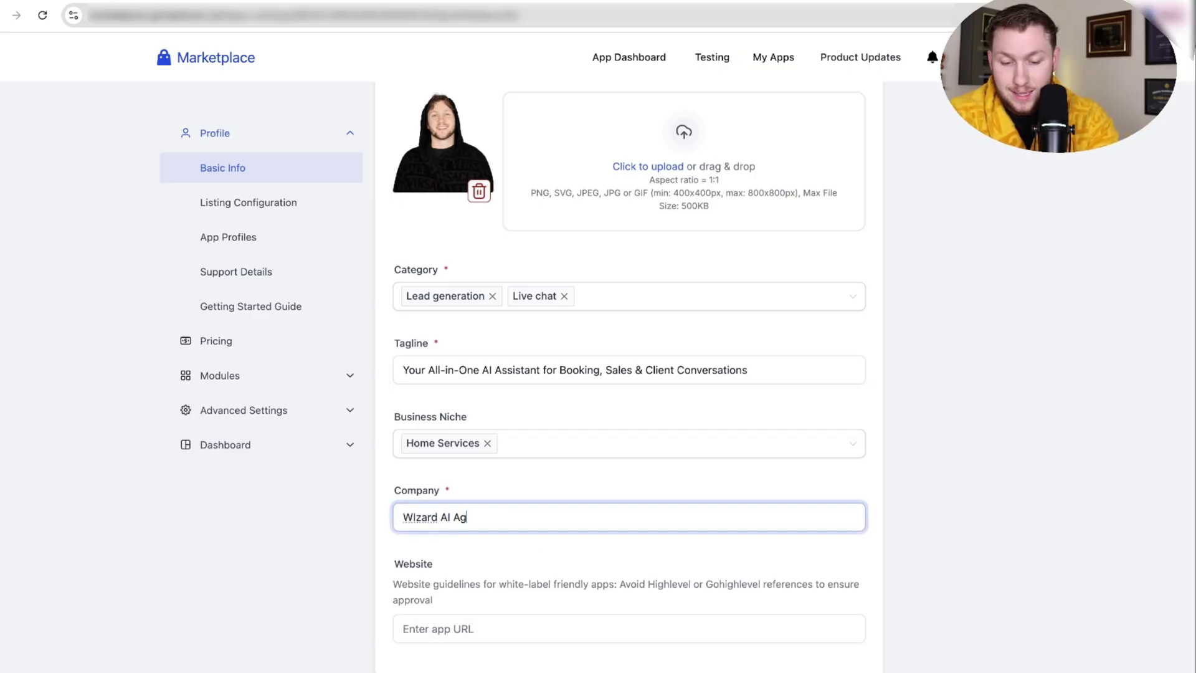
right_click(428, 514)
click(481, 361)
click(492, 619)
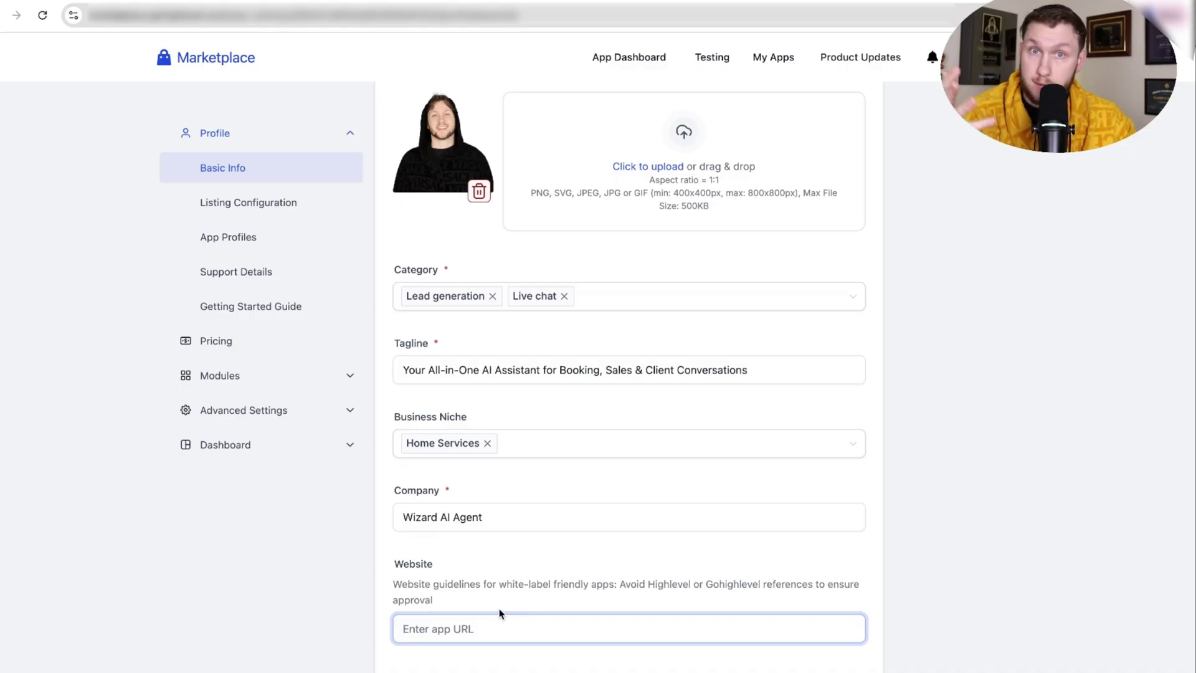
text(https://www.ghlwizard.ai)
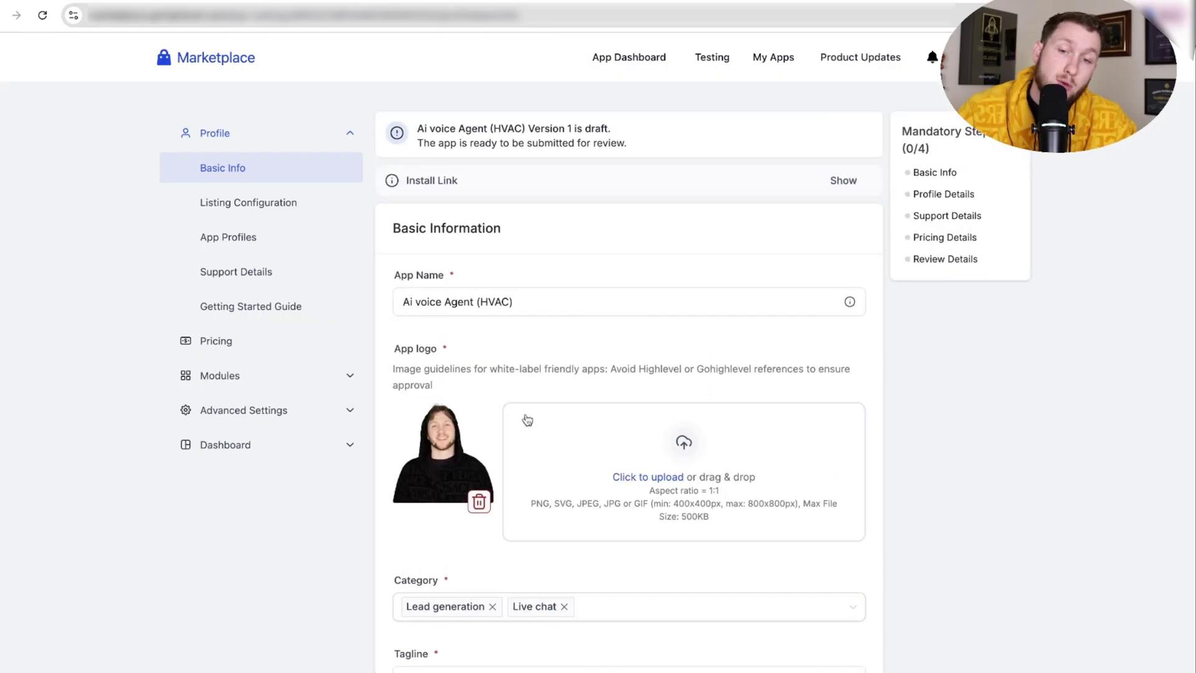
scroll(502, 403, down, 5)
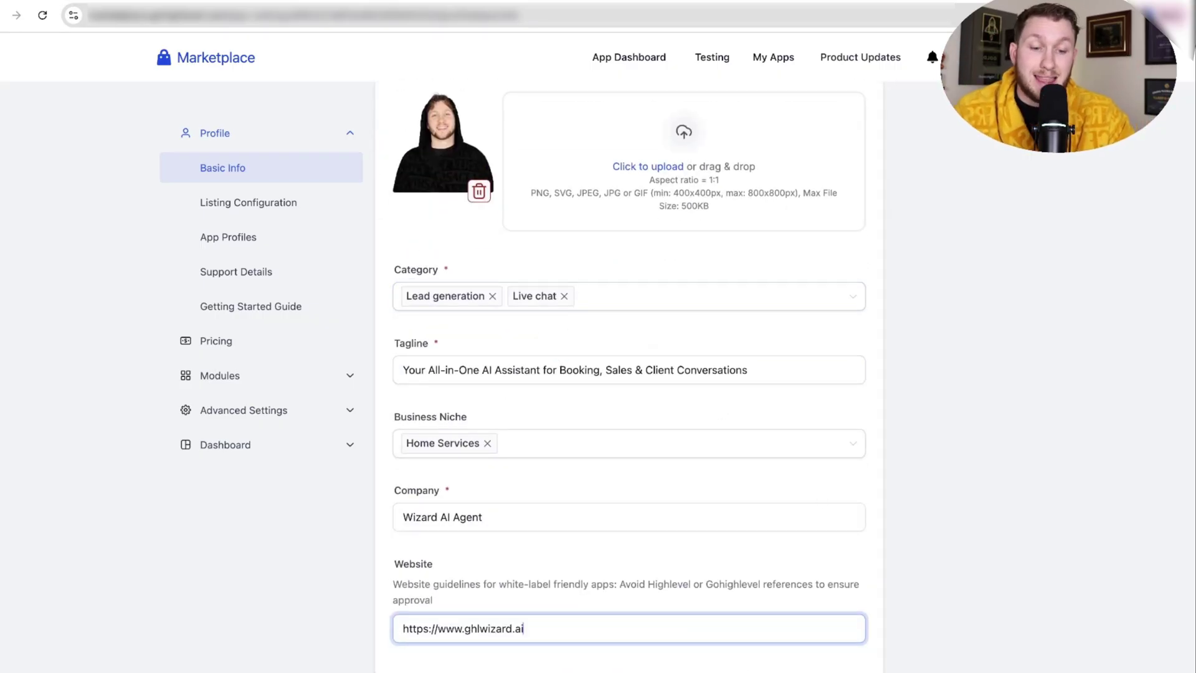
key(Tab)
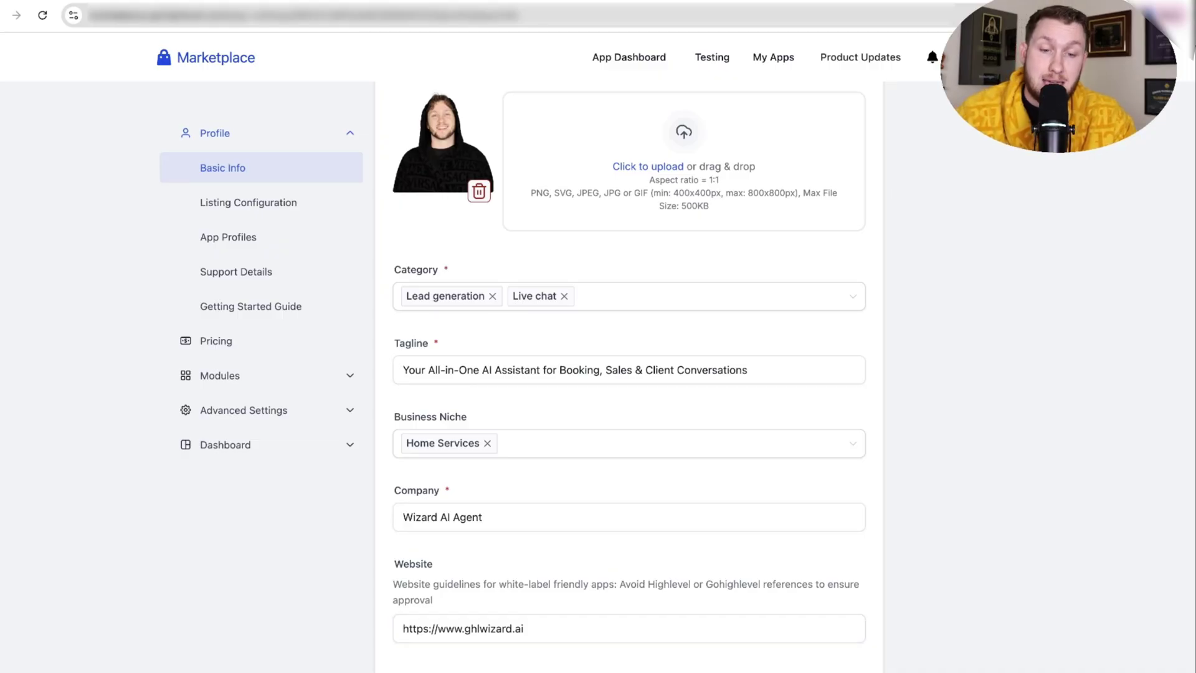
Look over the completed basic information and the app's listing configuration
scroll(314, 422, up, 5)
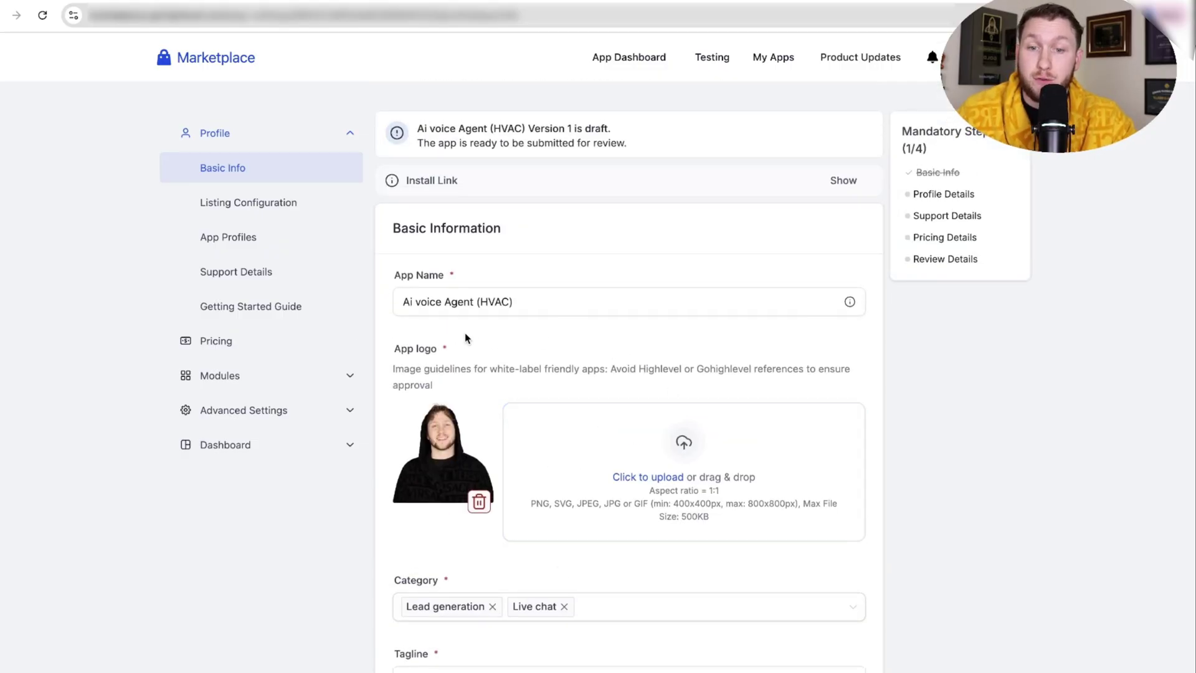
scroll(465, 333, down, 5)
click(297, 208)
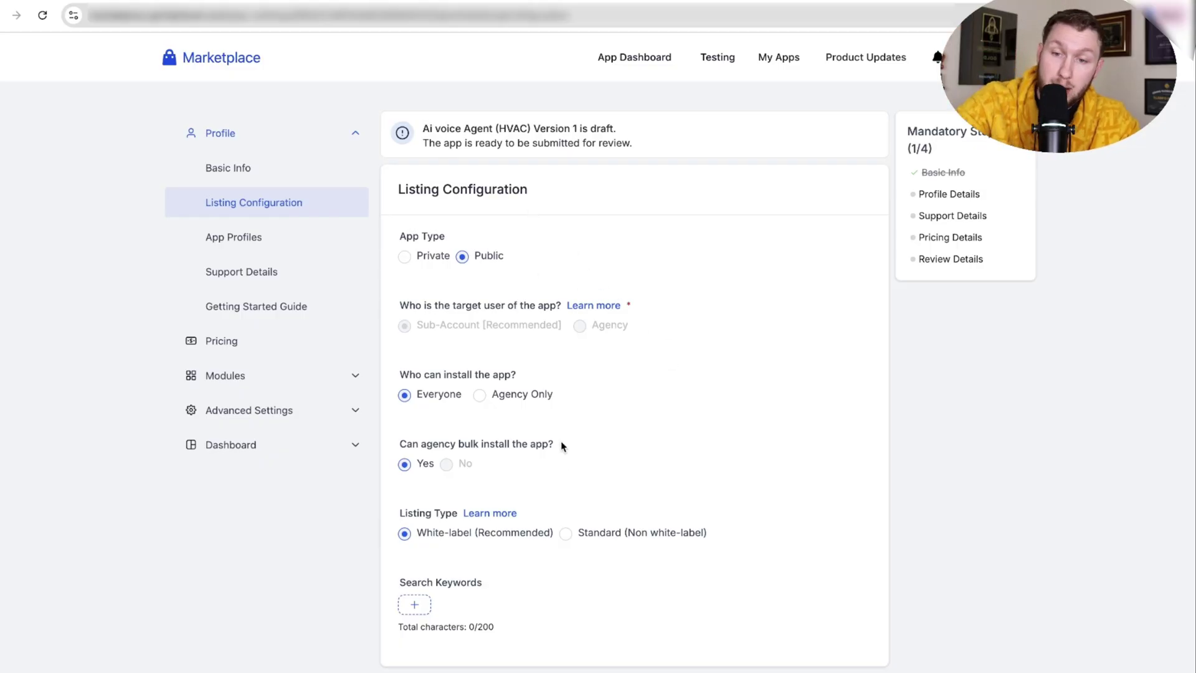
Fill the app profile's description with the GHL Wizard AI Agent text, including its bulleted Key Features list
click(235, 238)
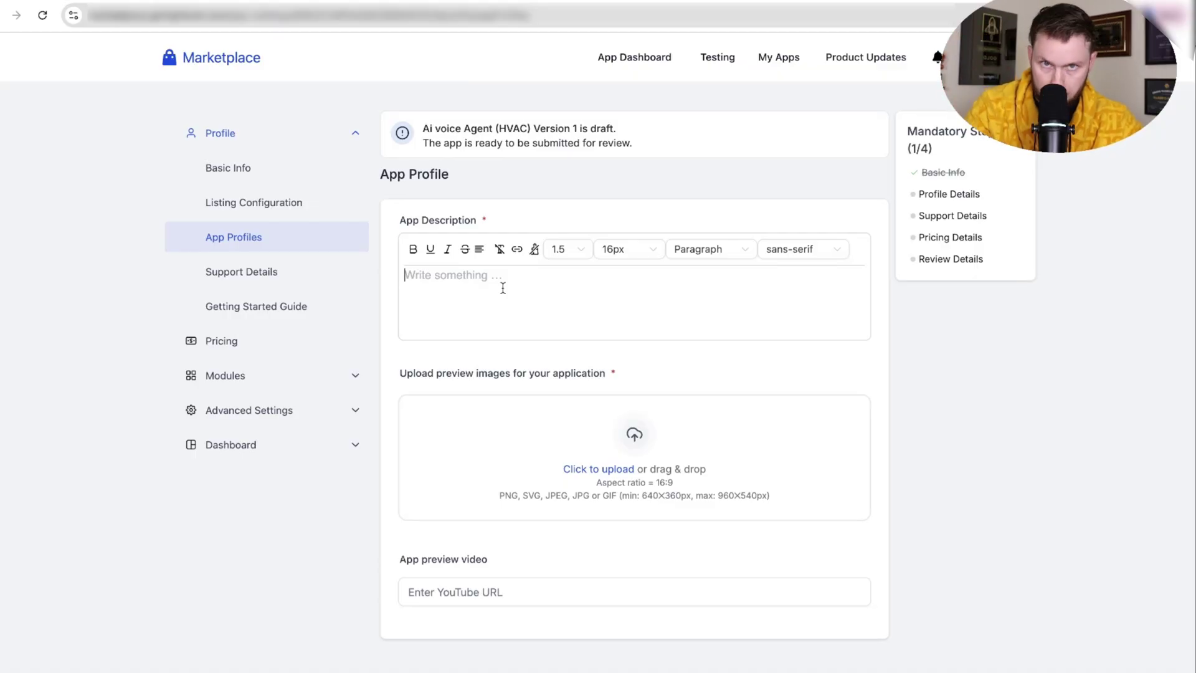
text(GHL Wizard AI Agent is a next-generation conversational assistant built to automate your entire client experience inside GoHighLevel. From handling inbound messages to booking appointments, following up with leads, and answering FAQs — this AI agent feels human, learns over time, and helps service-based businesses save hours every week. Whether you’re running a salon, law firm, or home service business, GHL Wizard integrates seamlessly with your pipelines, calendars, and workflows — so you can scale faster, close more leads, and deliver 24/7 client support without lifting a finger. Key Features: Natural, human-like AI chat & voice conversations Appointment booking via GHL Calendars Lead qualification & follow-ups through SMS, email, and chat Custom knowledge base for business-specific responses Integrates with GHL automations, pipelines, and triggers Analytics dashboard to track conversations and conversions)
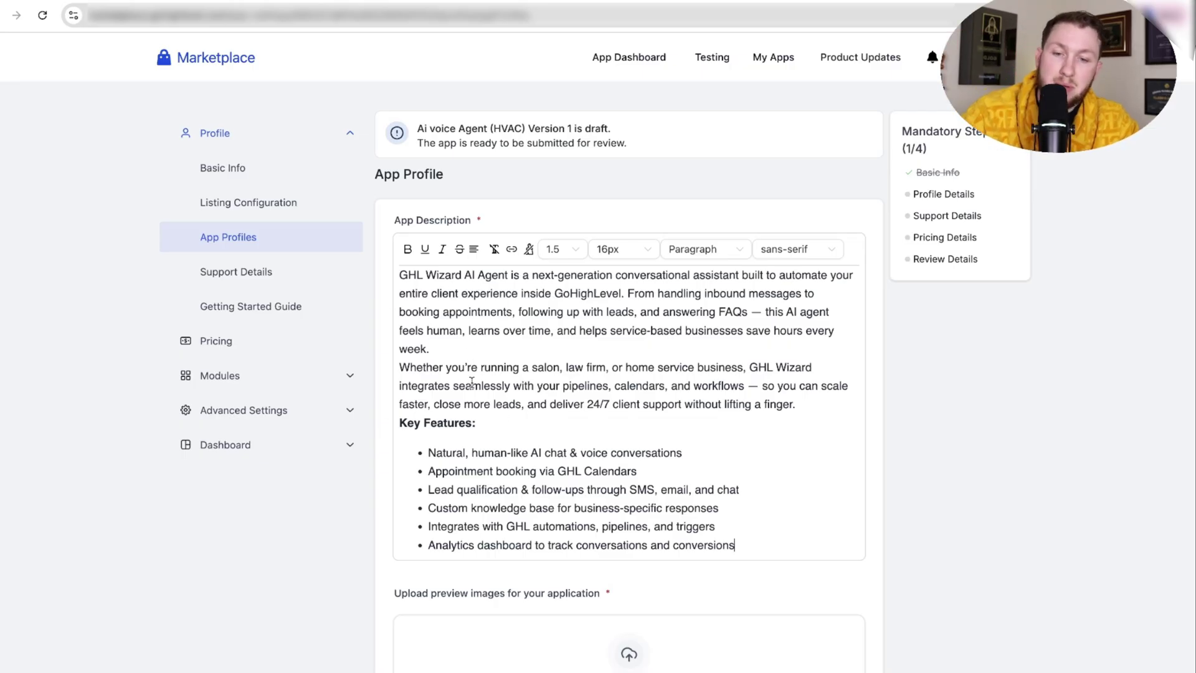
Add the dark AI chip picture as a preview image and try to save the app profile
scroll(567, 394, down, 3)
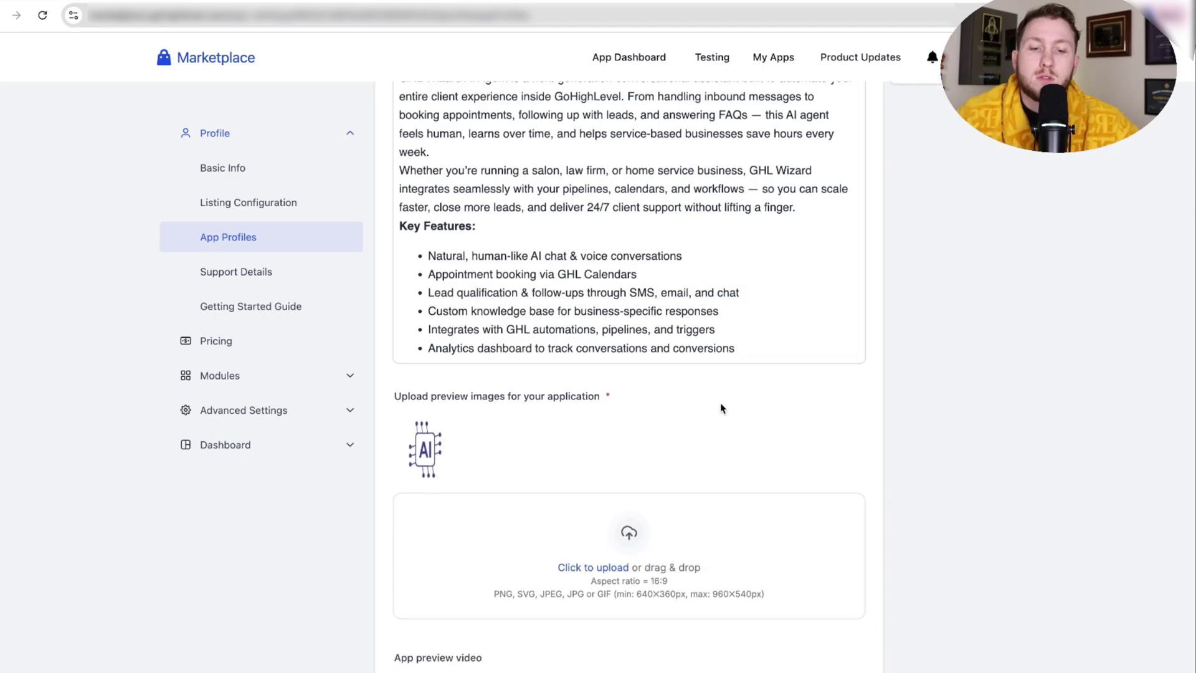
click(521, 631)
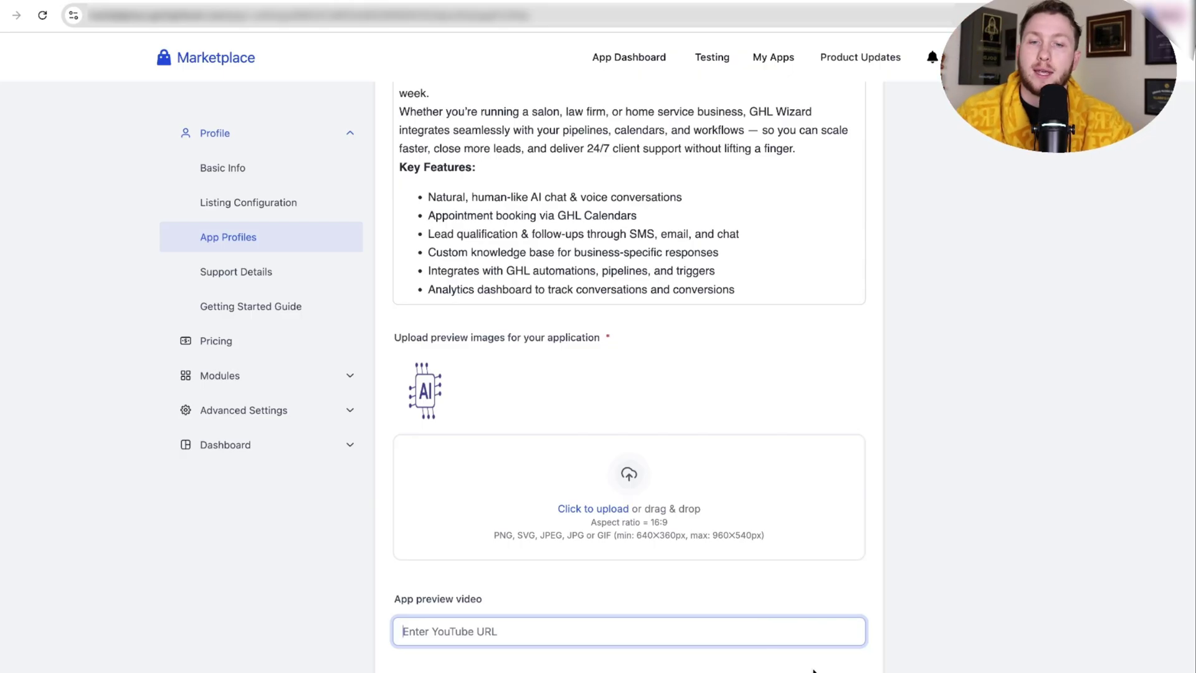
key(Return)
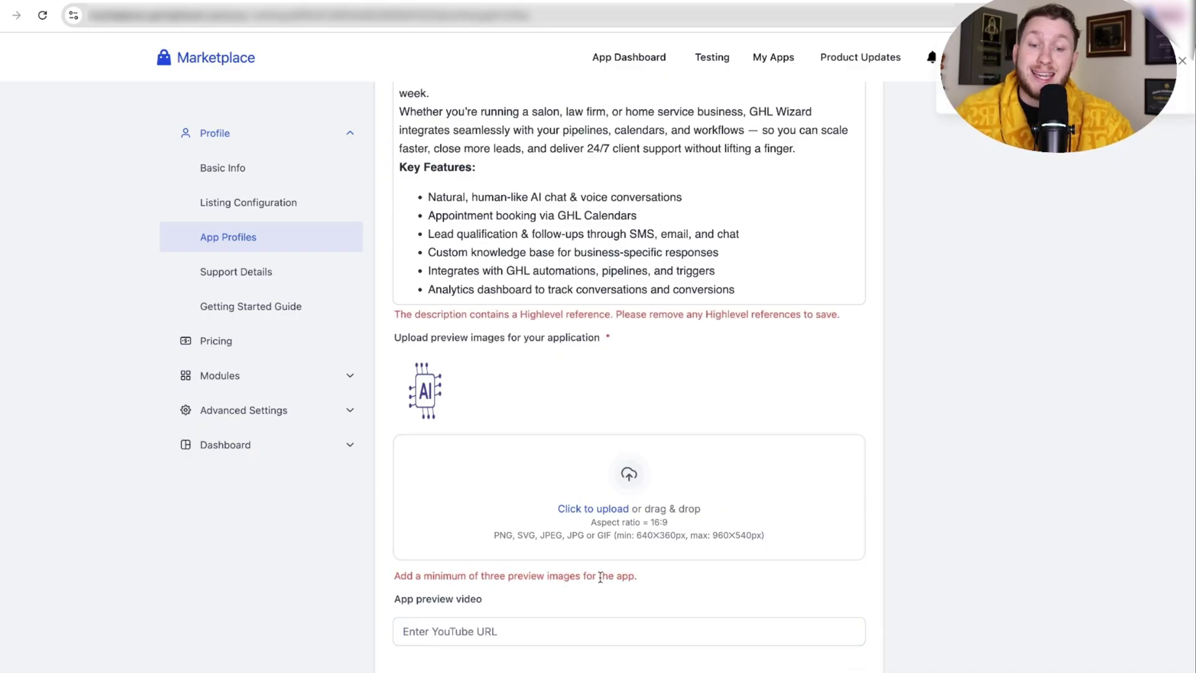
Remove the "GHL" references from the appointment booking and automations bullets in the description's Key Features list
scroll(594, 269, up, 1)
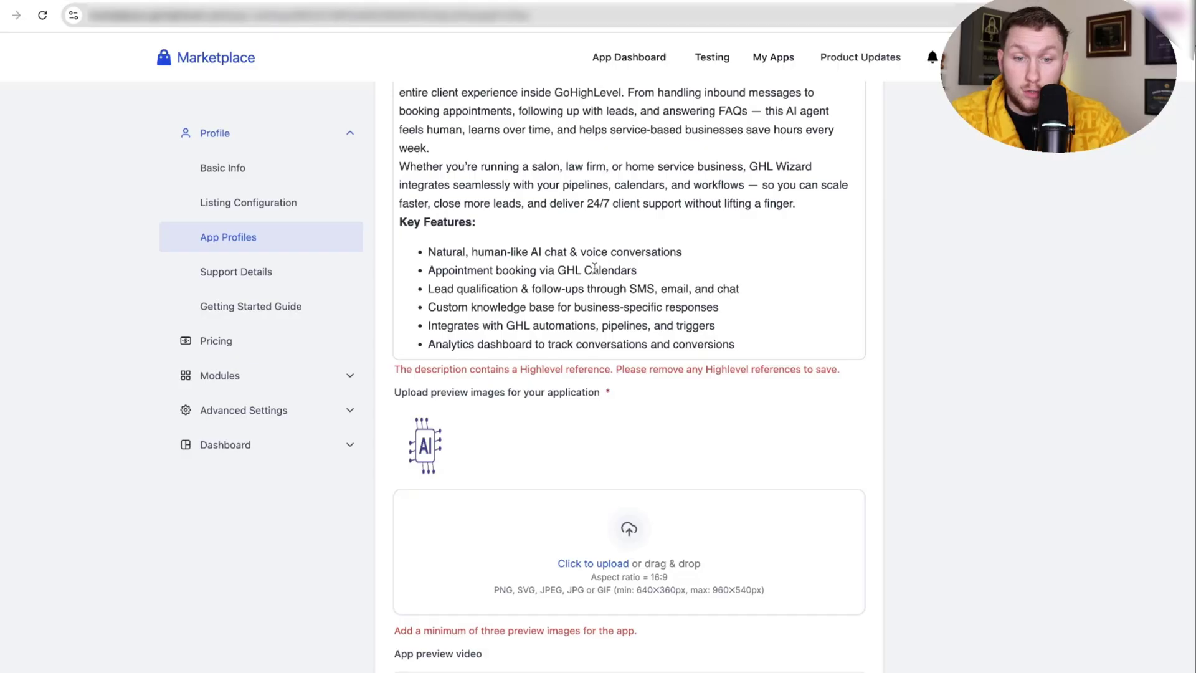
drag(583, 270, 564, 270)
key(BackSpace)
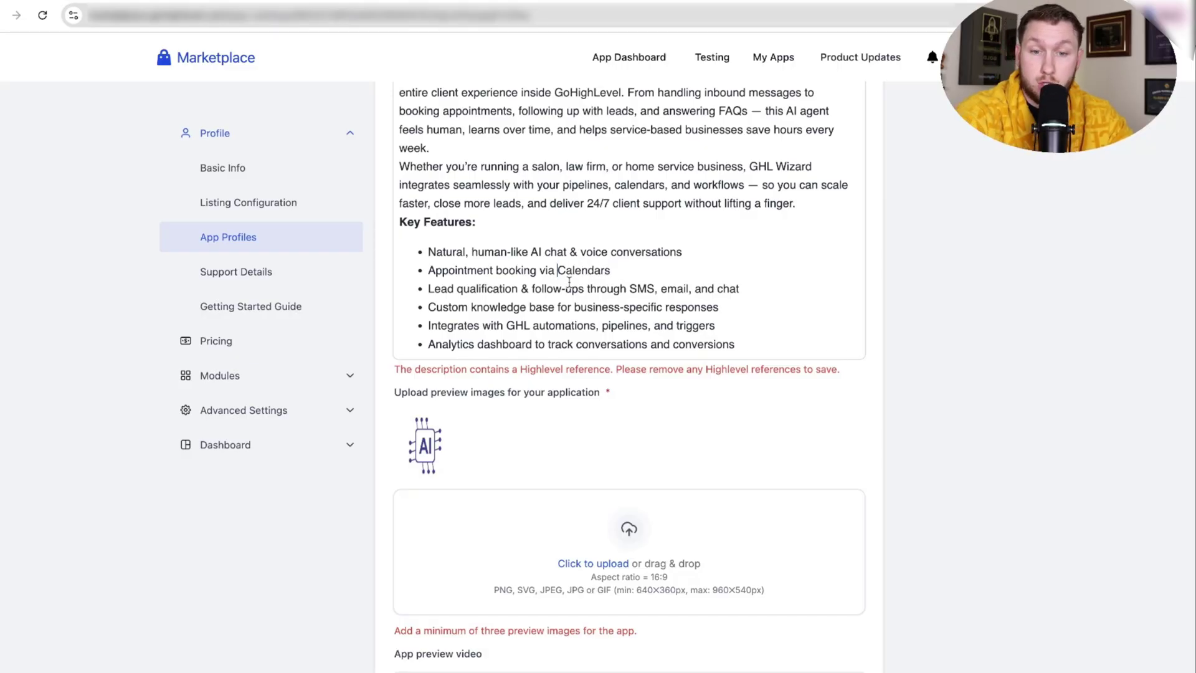
drag(531, 325, 508, 325)
key(BackSpace)
Delete "GoHighLevel" and both remaining "GHL" mentions from the description's two introductory paragraphs
scroll(508, 325, up, 1)
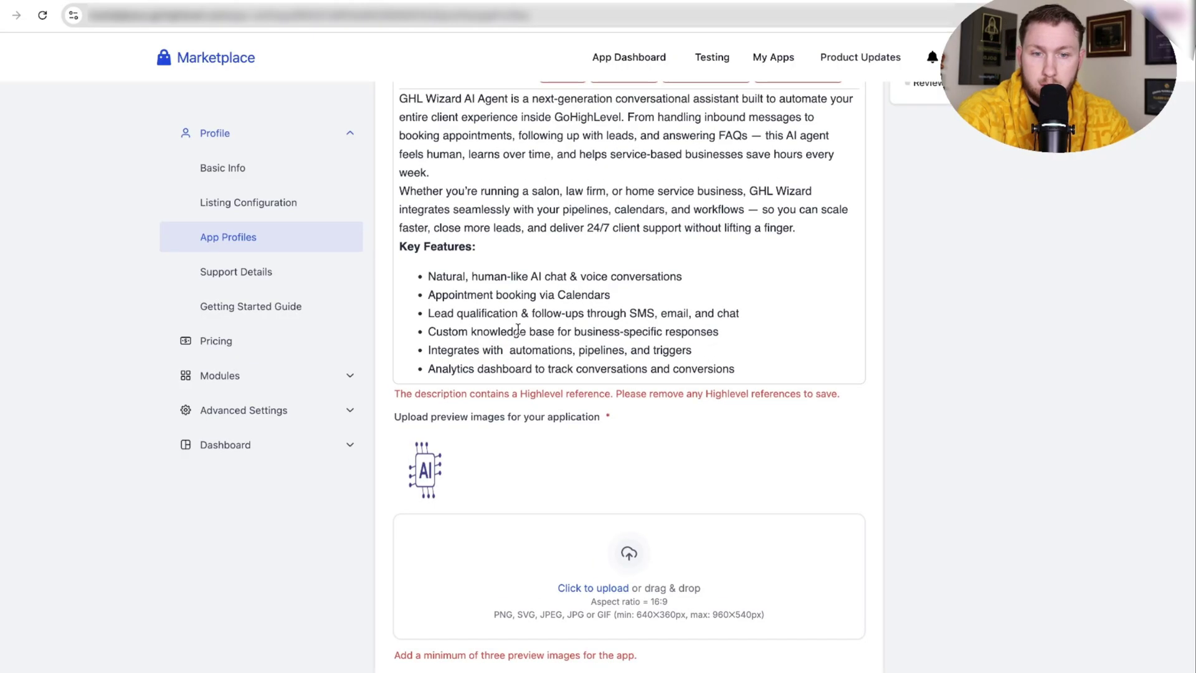
drag(773, 194, 752, 194)
key(BackSpace)
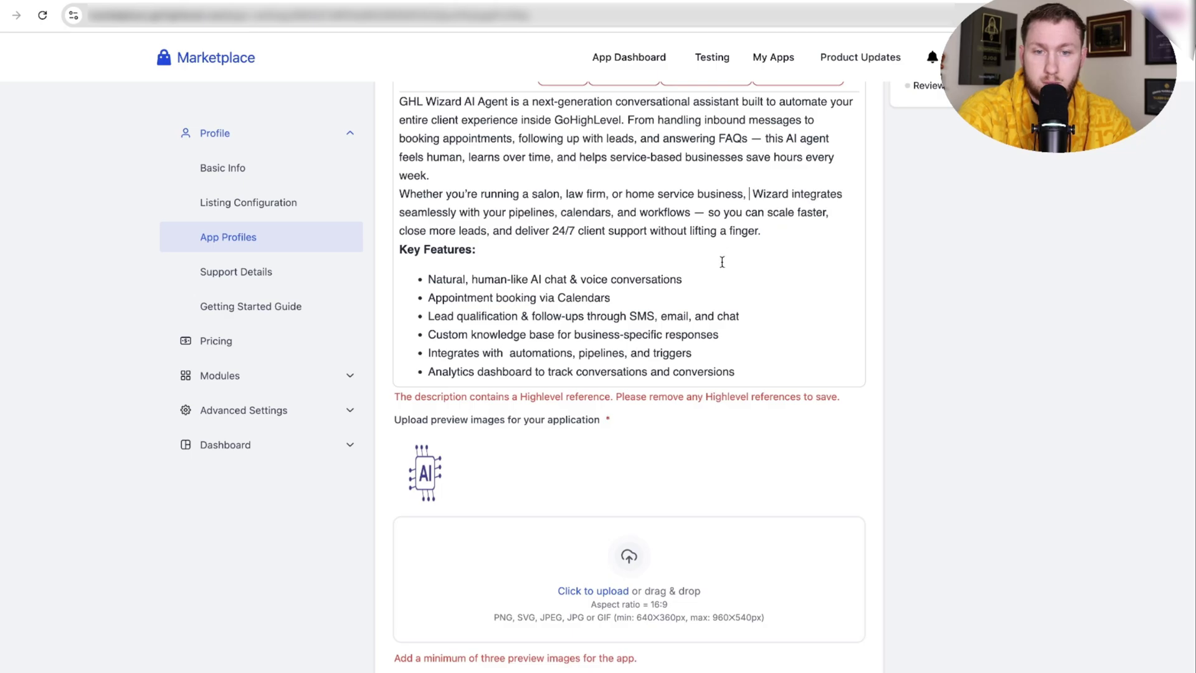
drag(621, 119, 553, 120)
key(BackSpace)
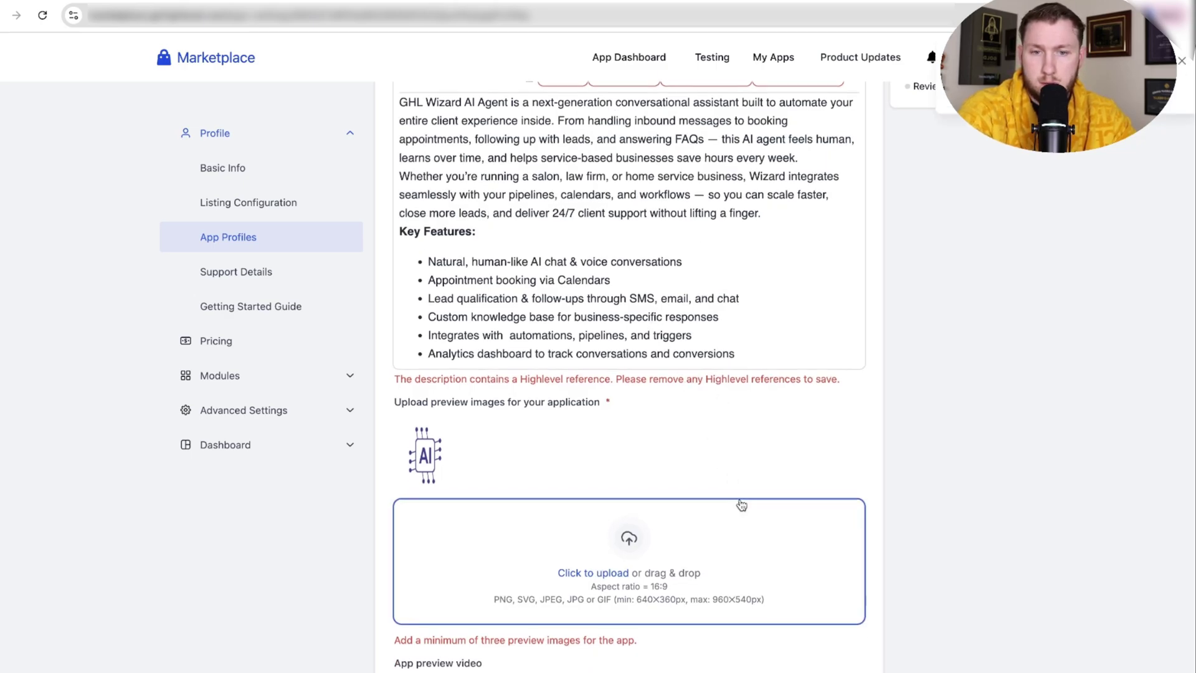
scroll(742, 502, up, 3)
drag(425, 274, 399, 275)
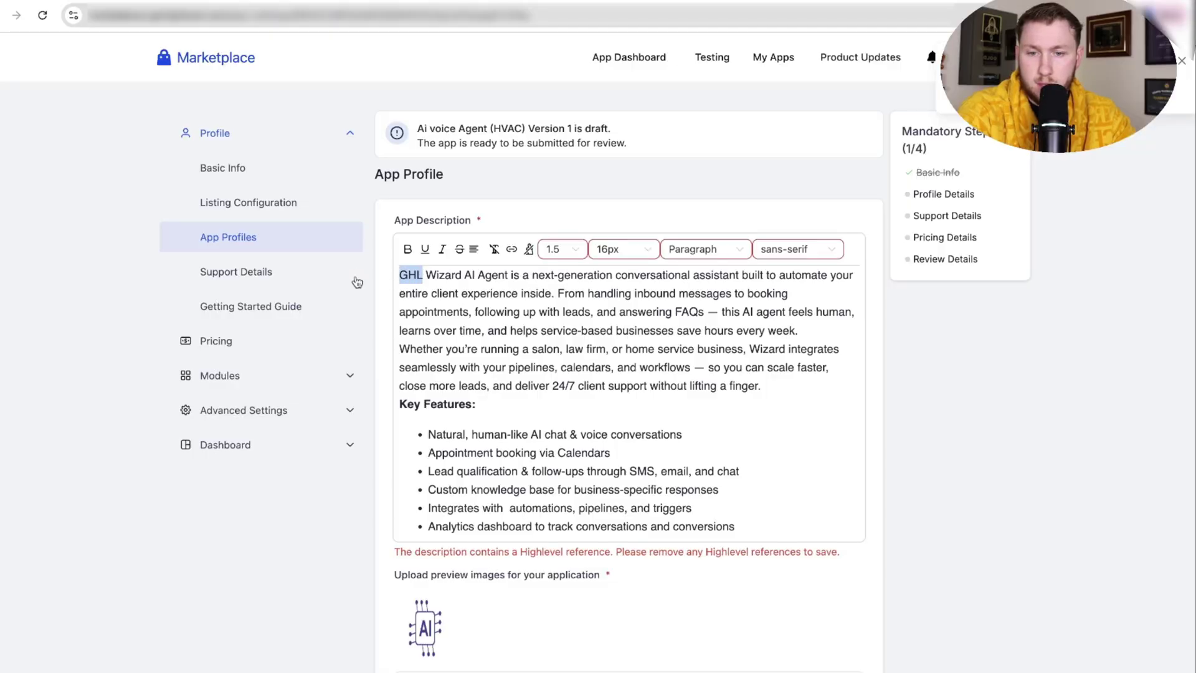
key(BackSpace)
Upload the yellow and blue AI chip pictures as further preview images and save the app profile
scroll(674, 510, down, 4)
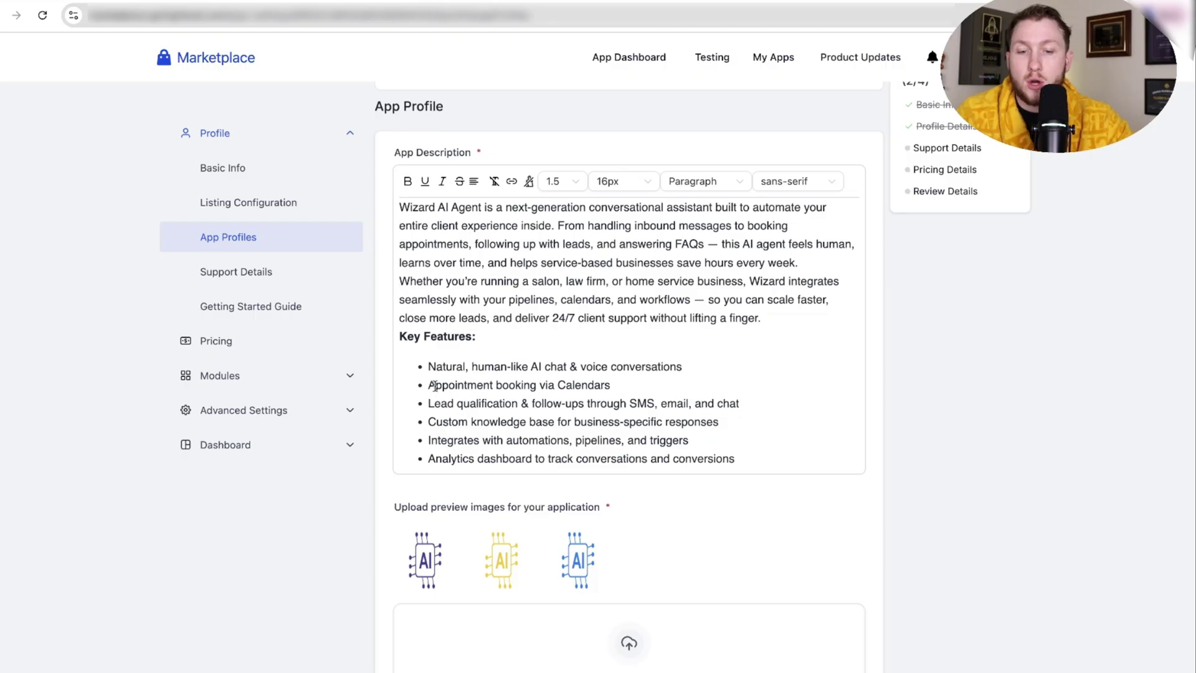
scroll(439, 462, down, 2)
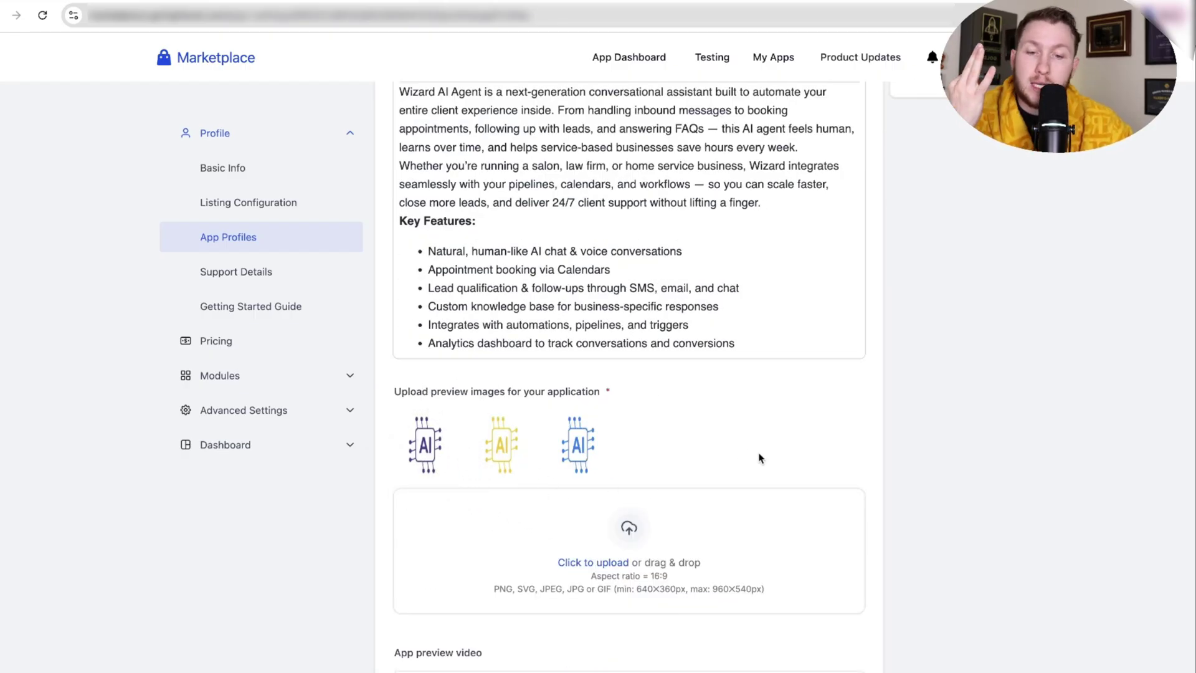
scroll(760, 454, down, 1)
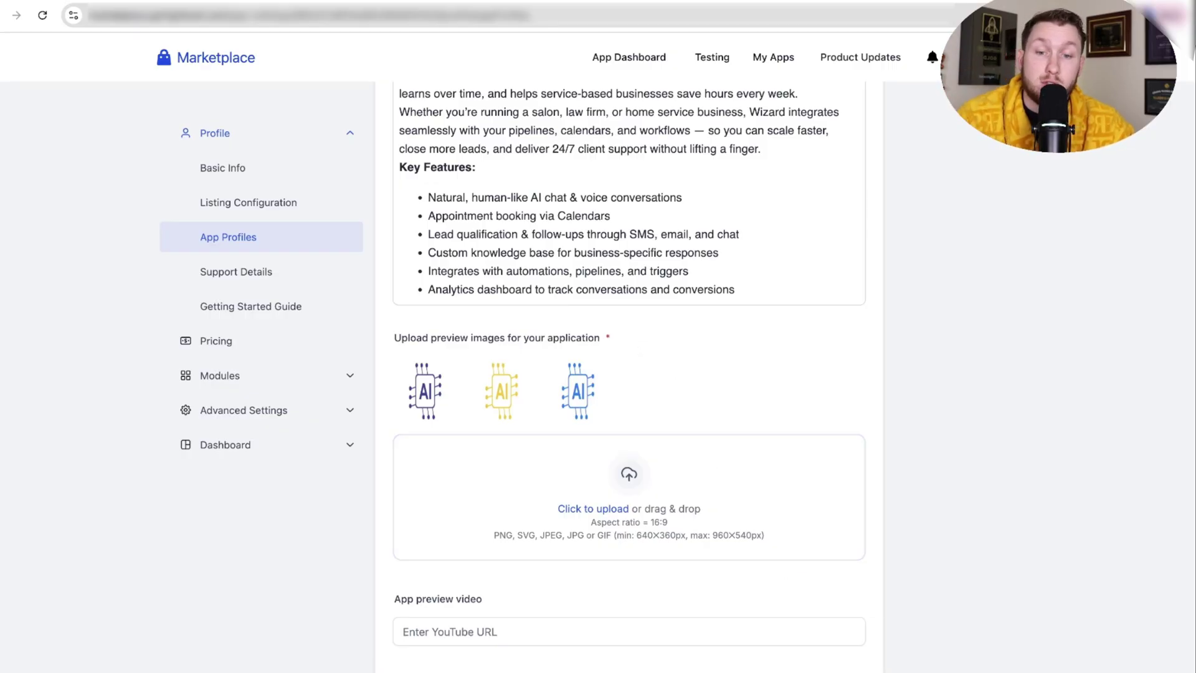
Open the app's support details and fill in the support email
click(288, 281)
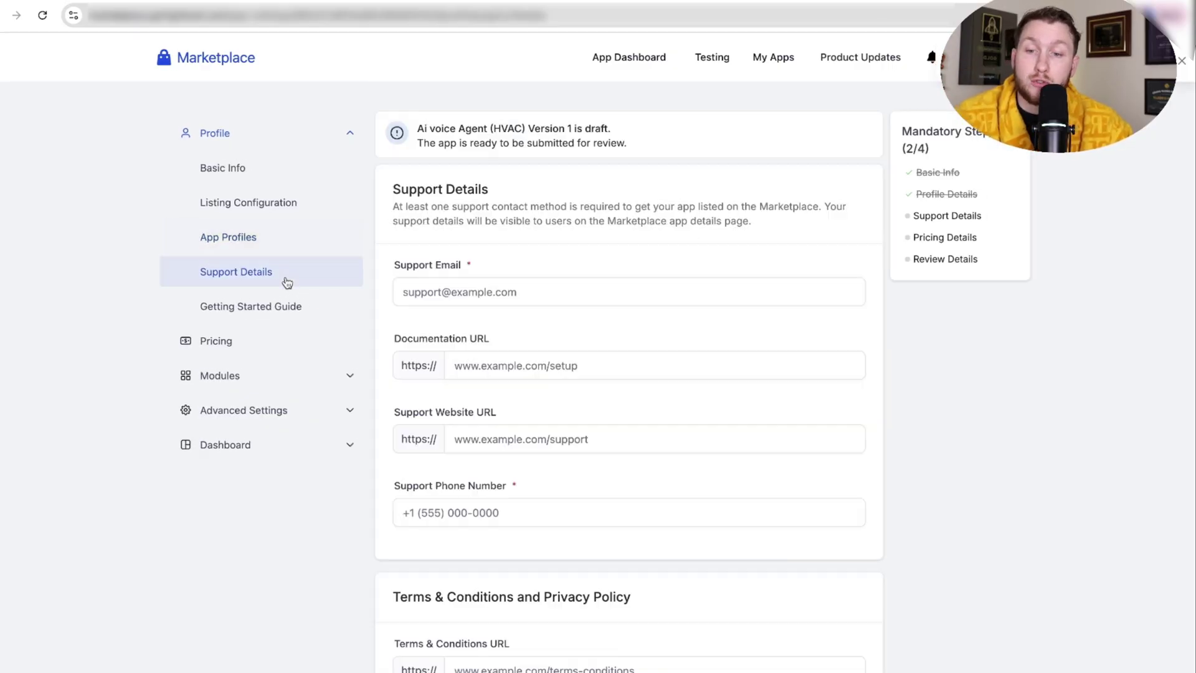
click(428, 267)
click(510, 462)
scroll(509, 495, down, 2)
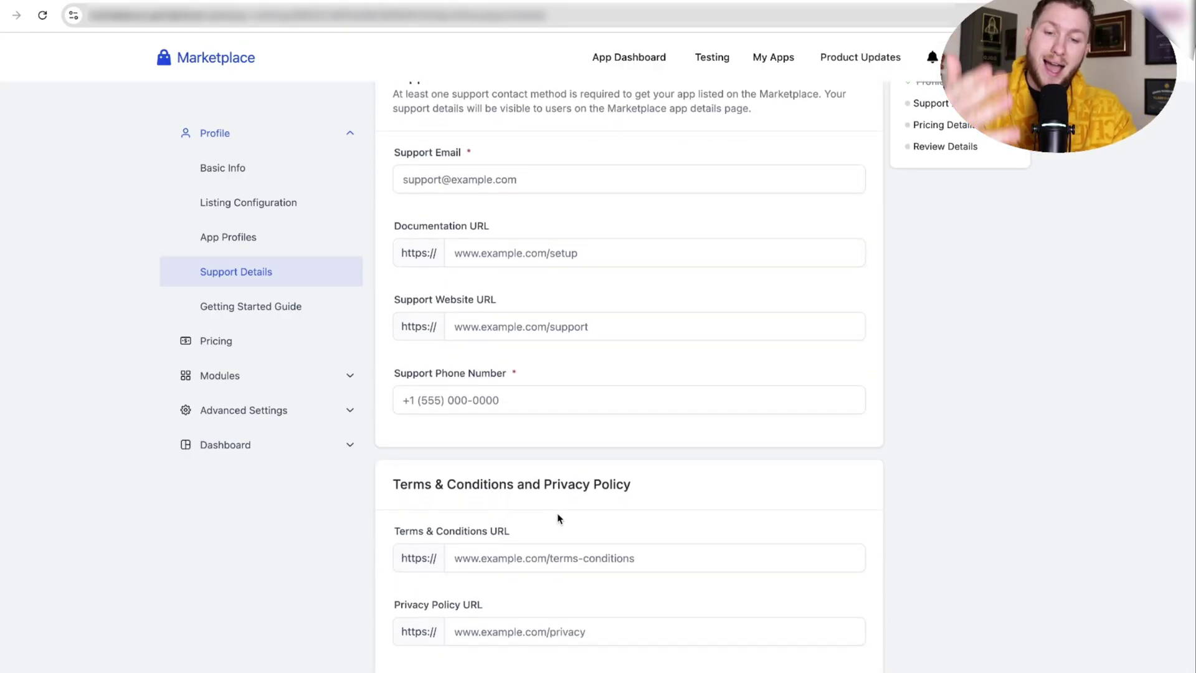
scroll(564, 541, up, 2)
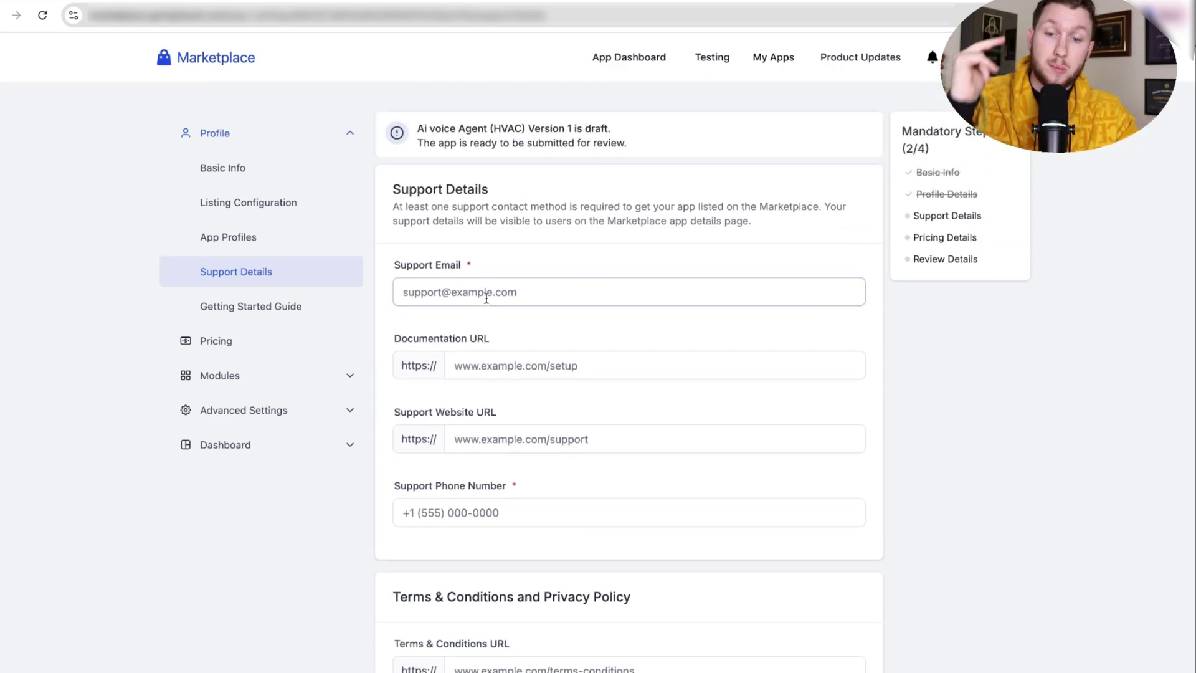
right_click(514, 293)
click(556, 412)
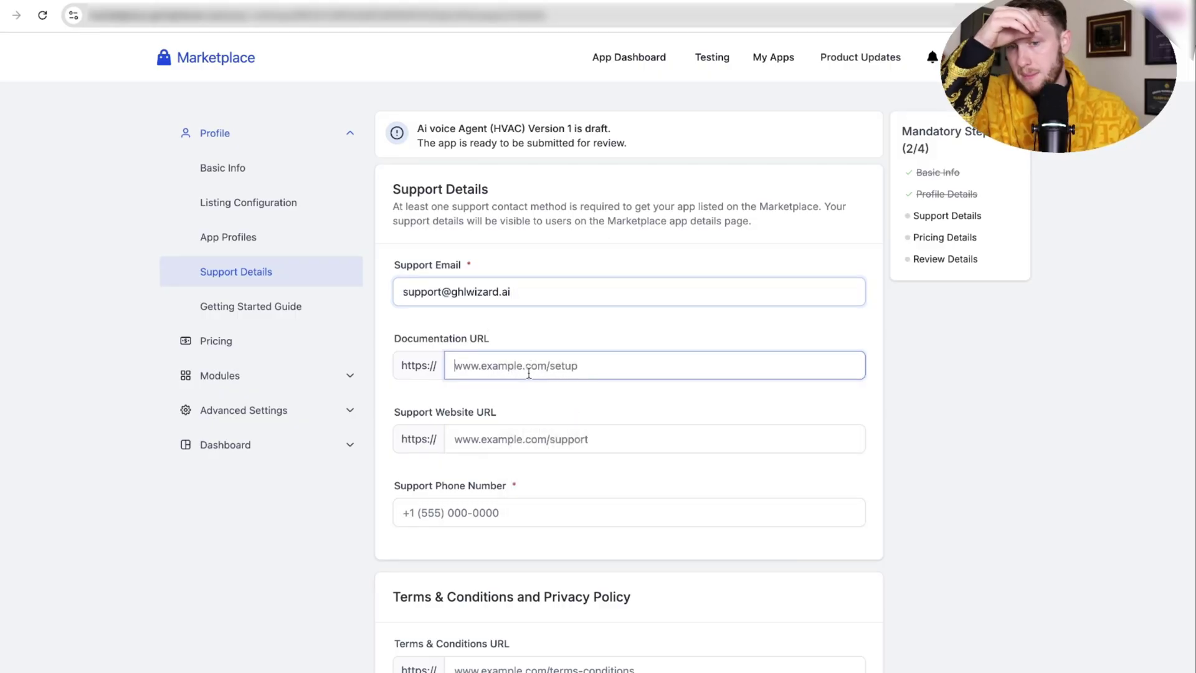
click(510, 373)
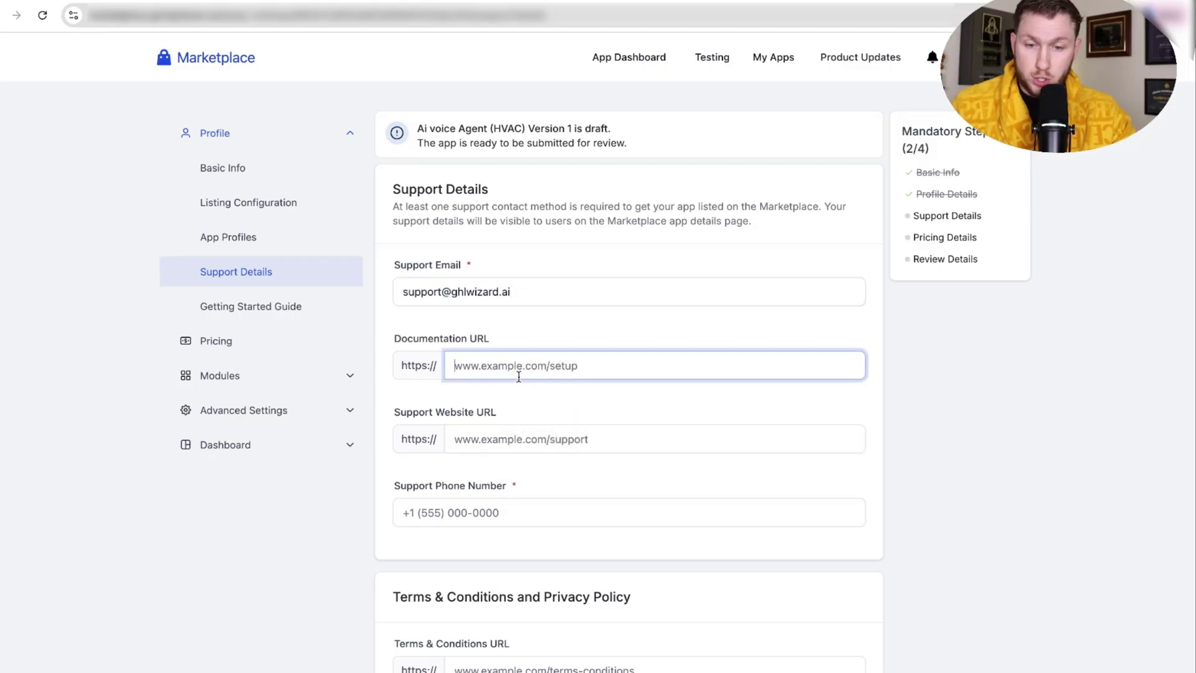
text(https://docs.ghlwizard.ai)
click(556, 440)
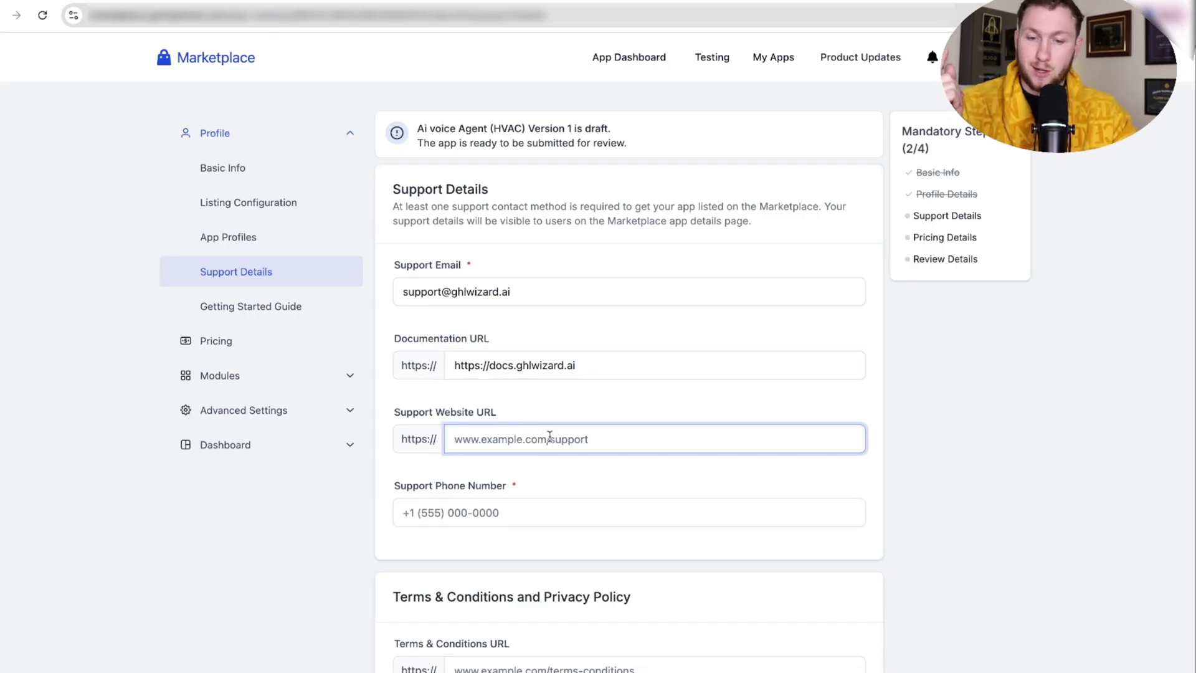
right_click(489, 429)
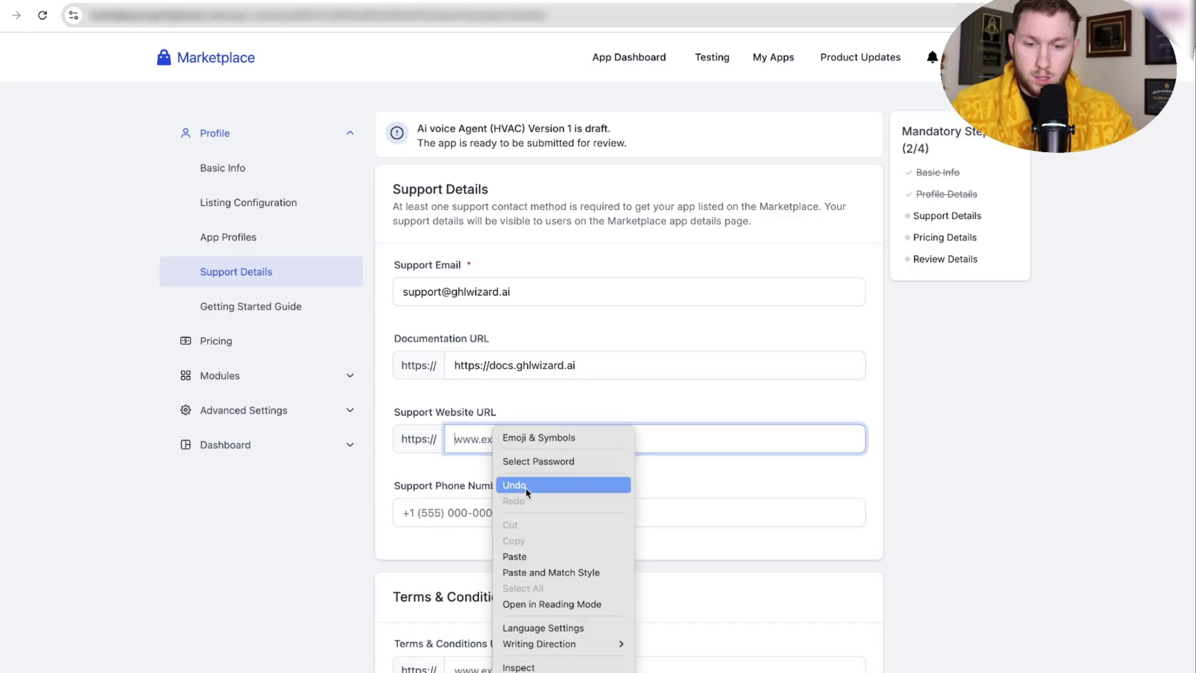
click(535, 554)
Fill in the support phone number for the app
click(530, 522)
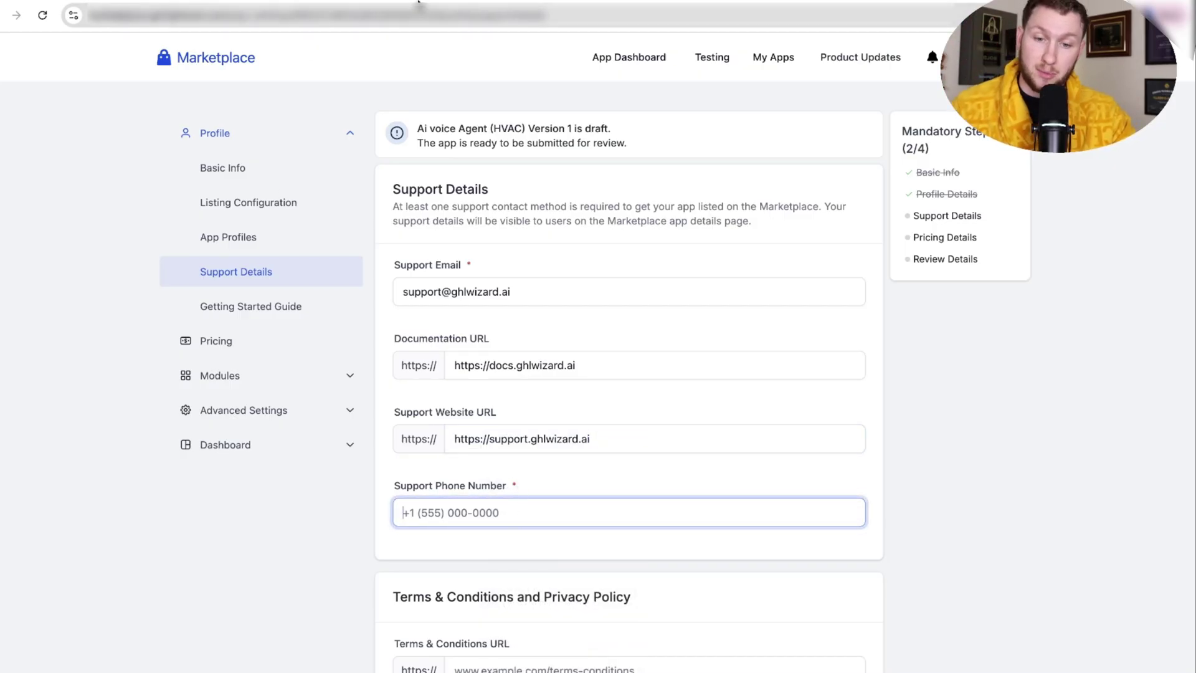
scroll(502, 397, down, 2)
text(+1(888) 555-0197)
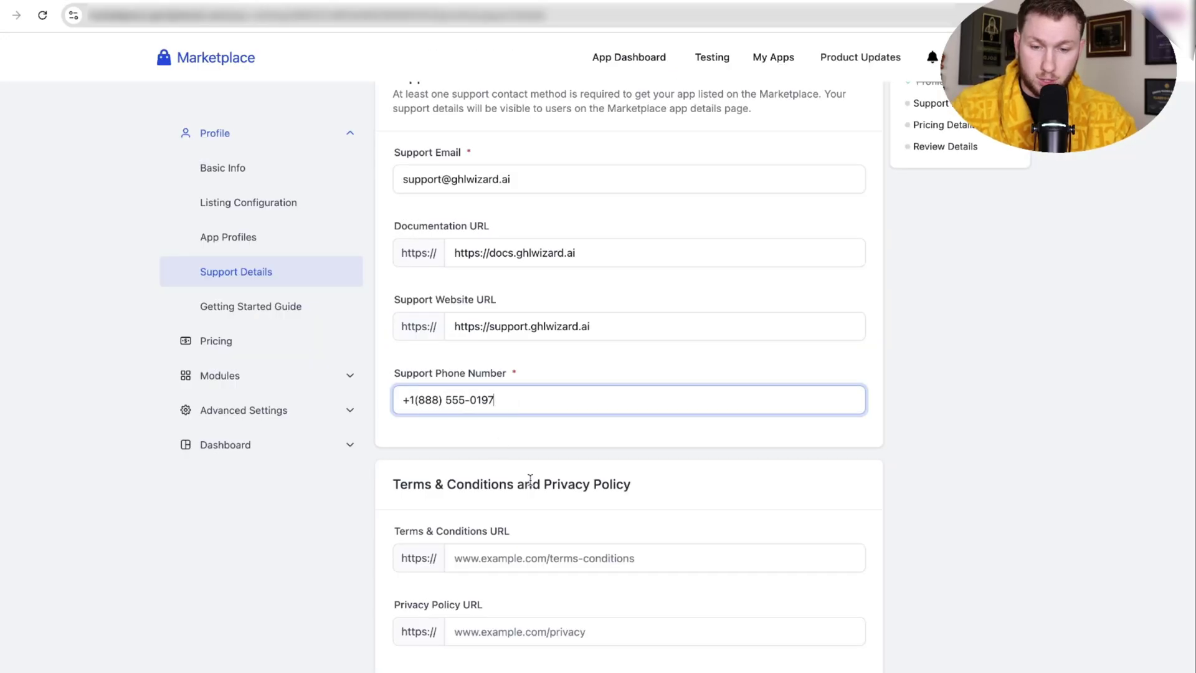
click(534, 561)
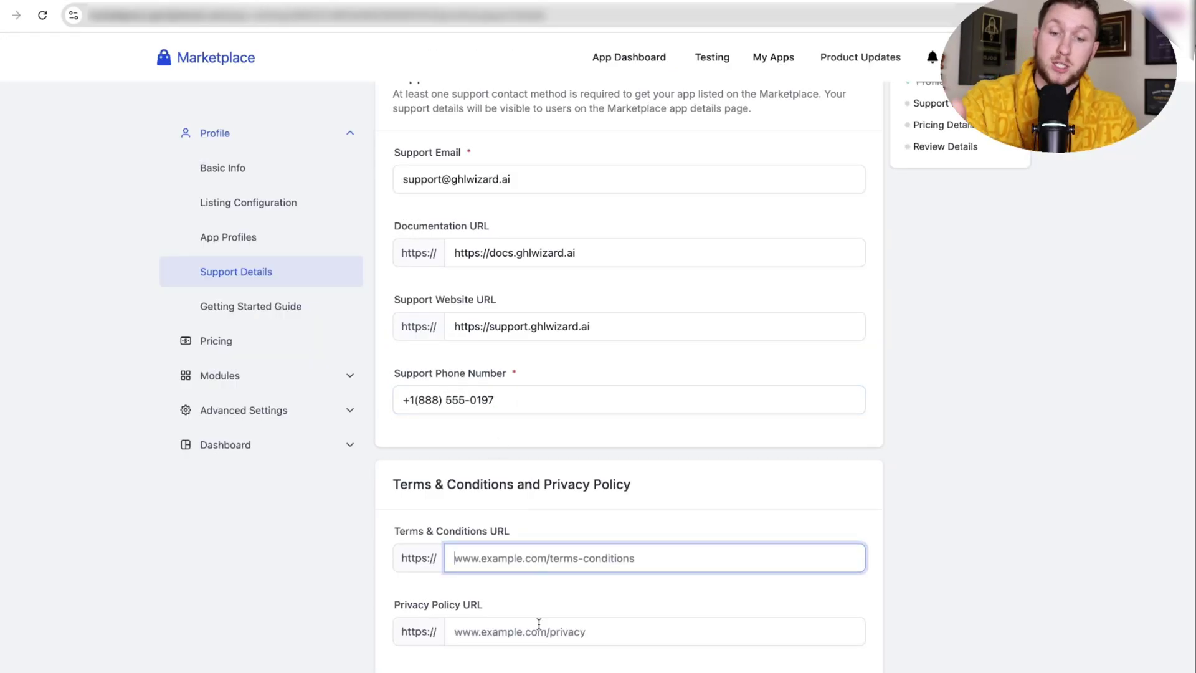
scroll(511, 530, up, 1)
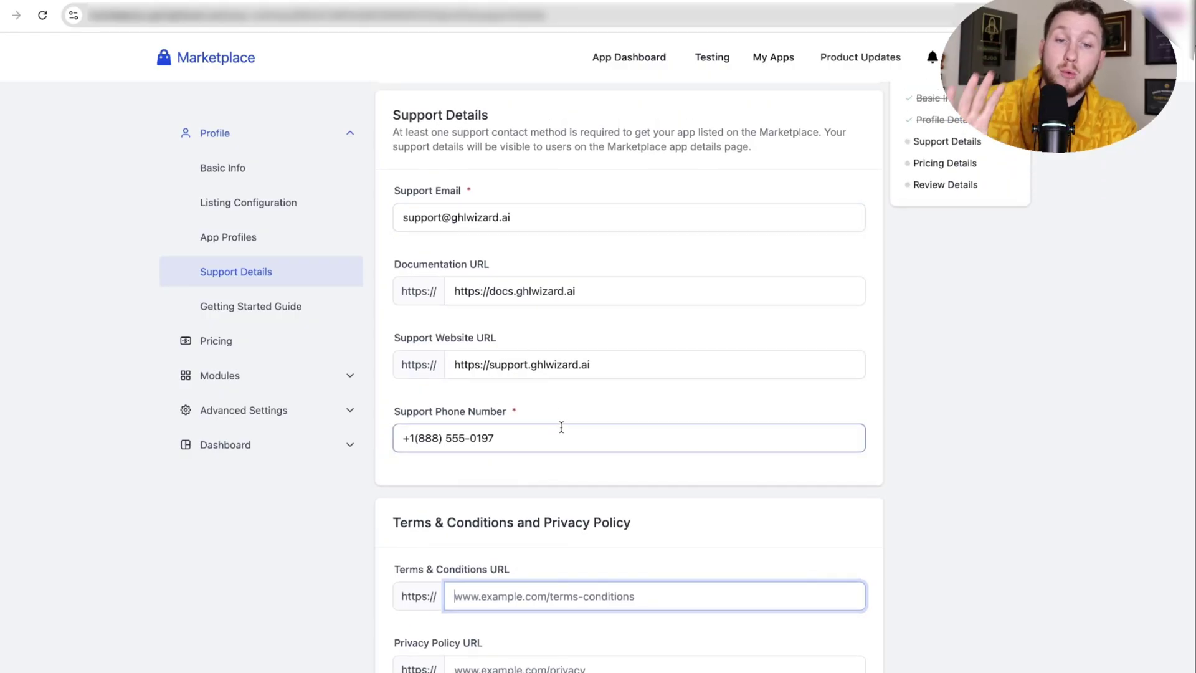
scroll(561, 427, down, 1)
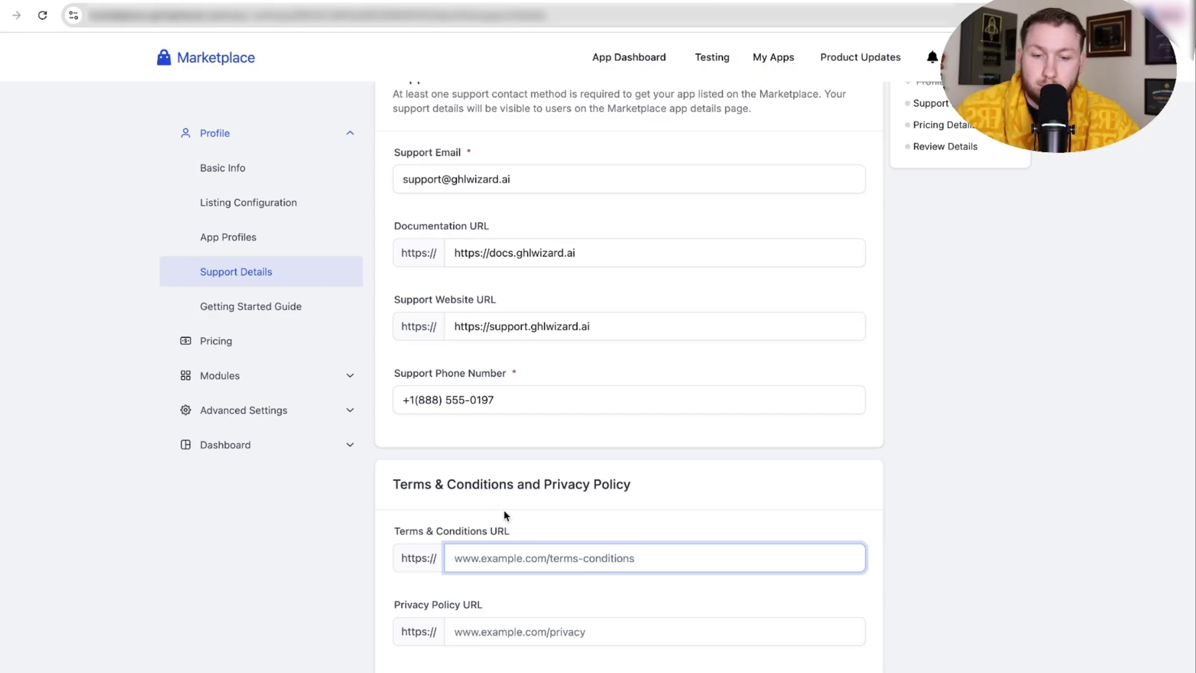
right_click(531, 548)
click(565, 598)
click(471, 633)
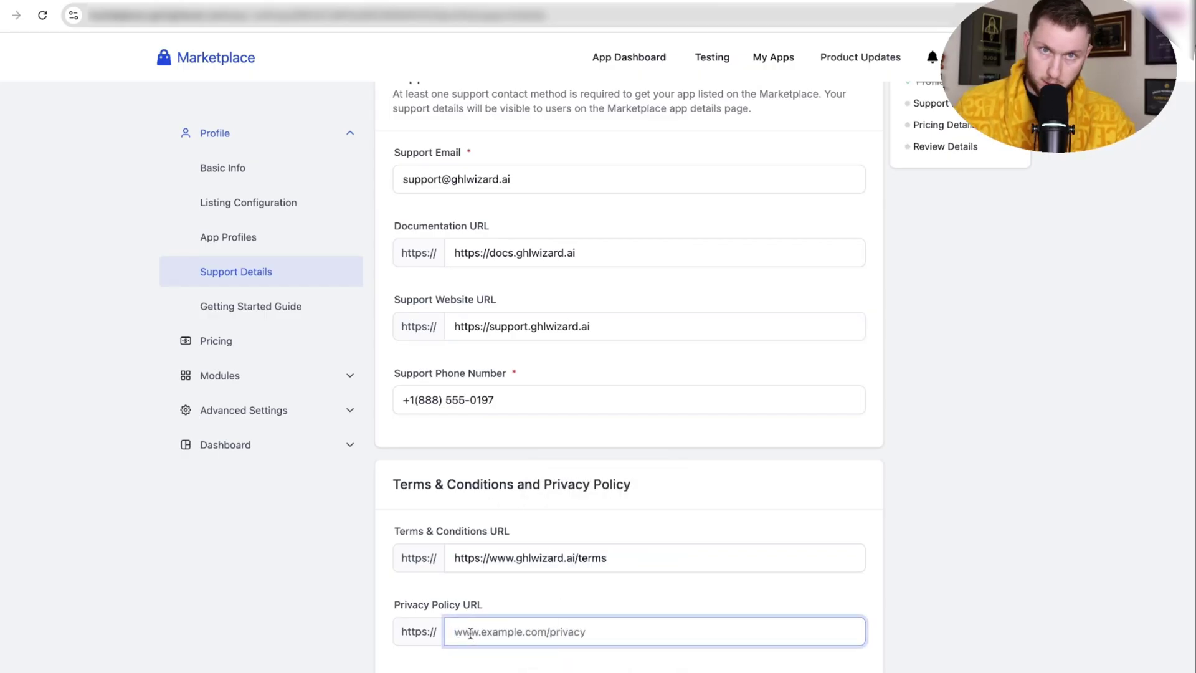
right_click(528, 627)
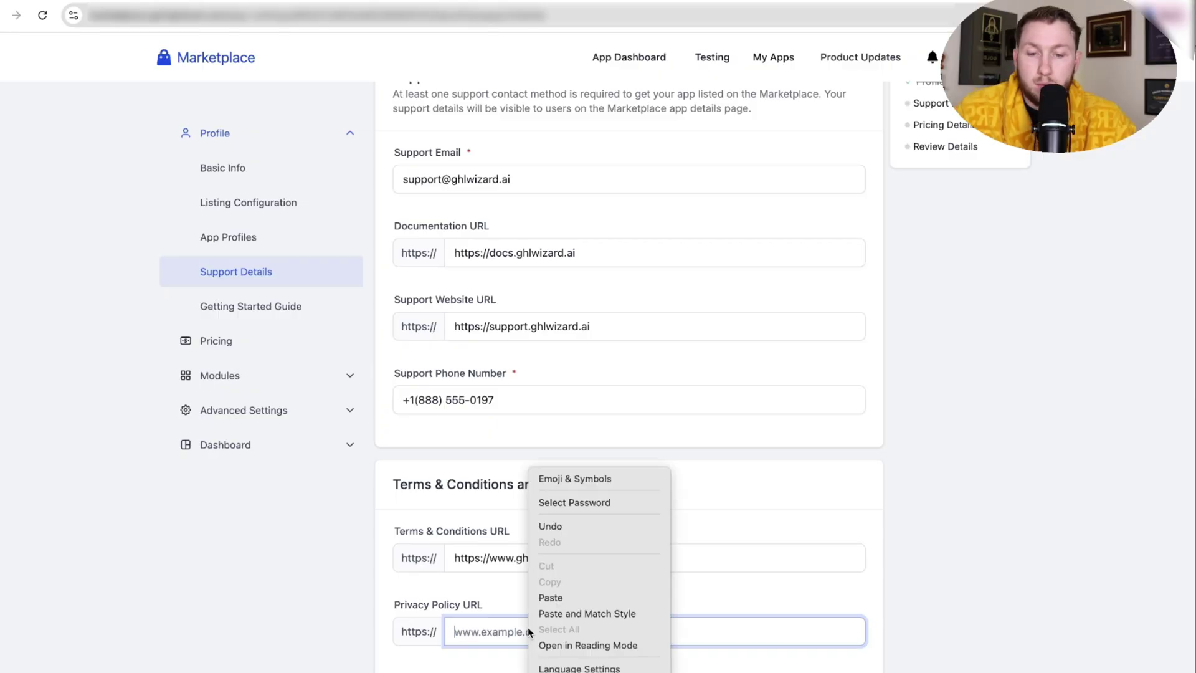
click(544, 589)
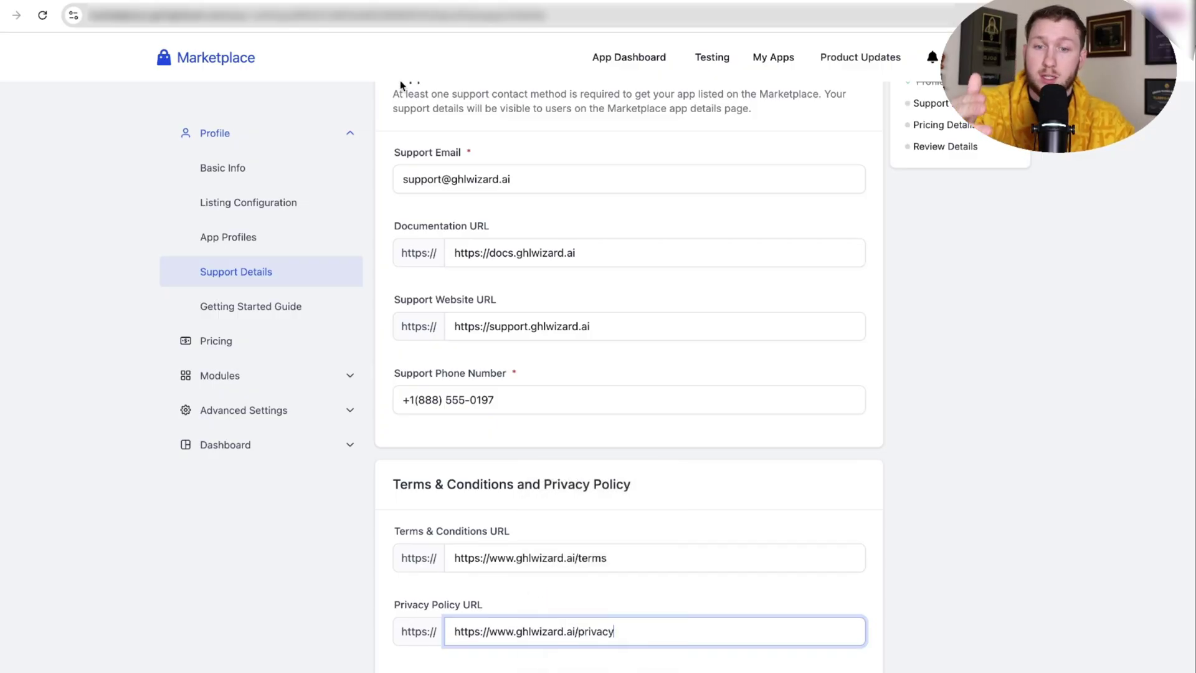
click(966, 373)
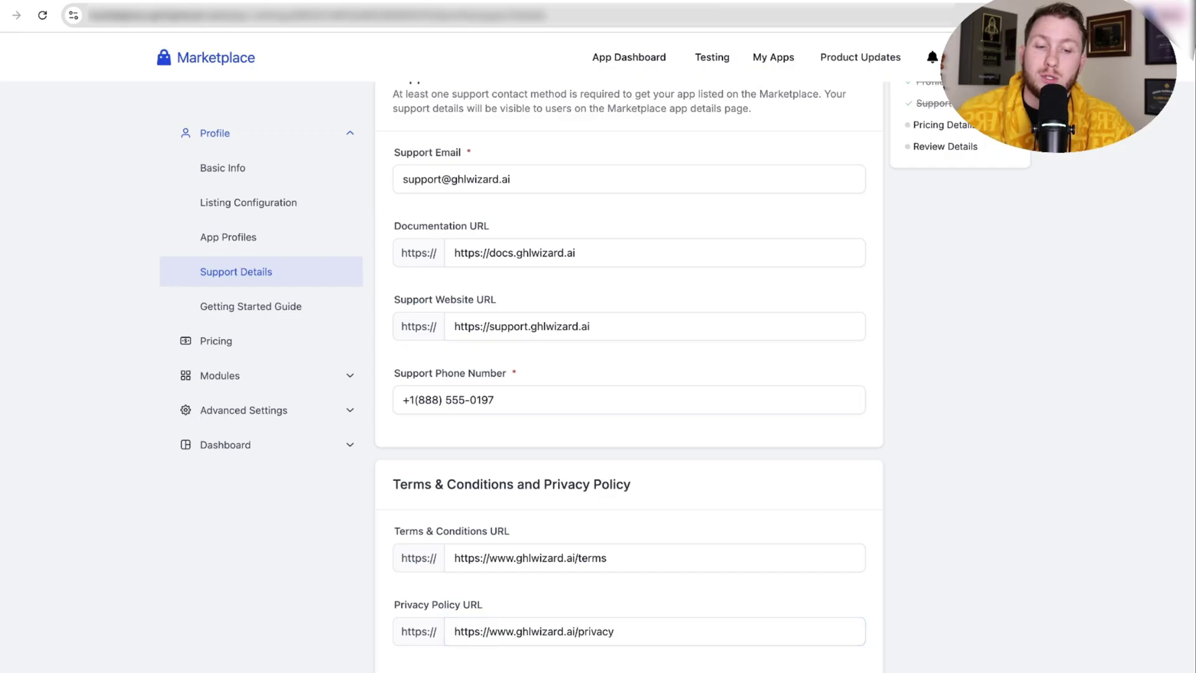
Look at what adding a Getting Started guide requires, and close its page URL form without entering anything
click(300, 311)
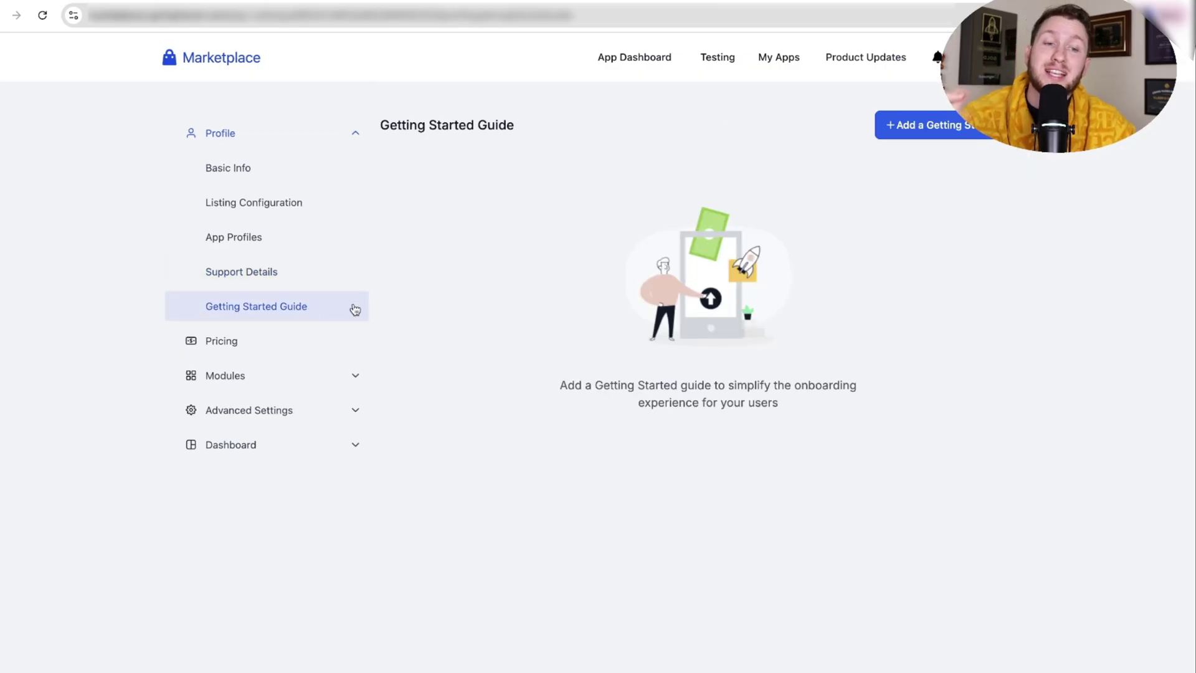
click(942, 125)
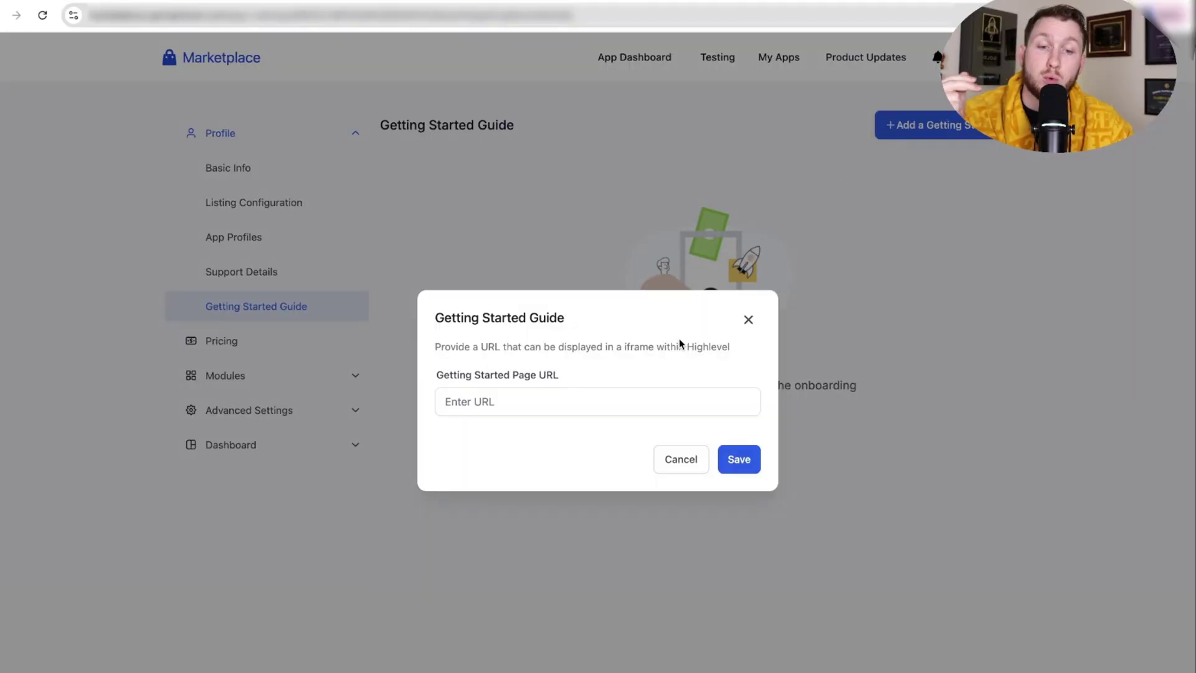
click(649, 408)
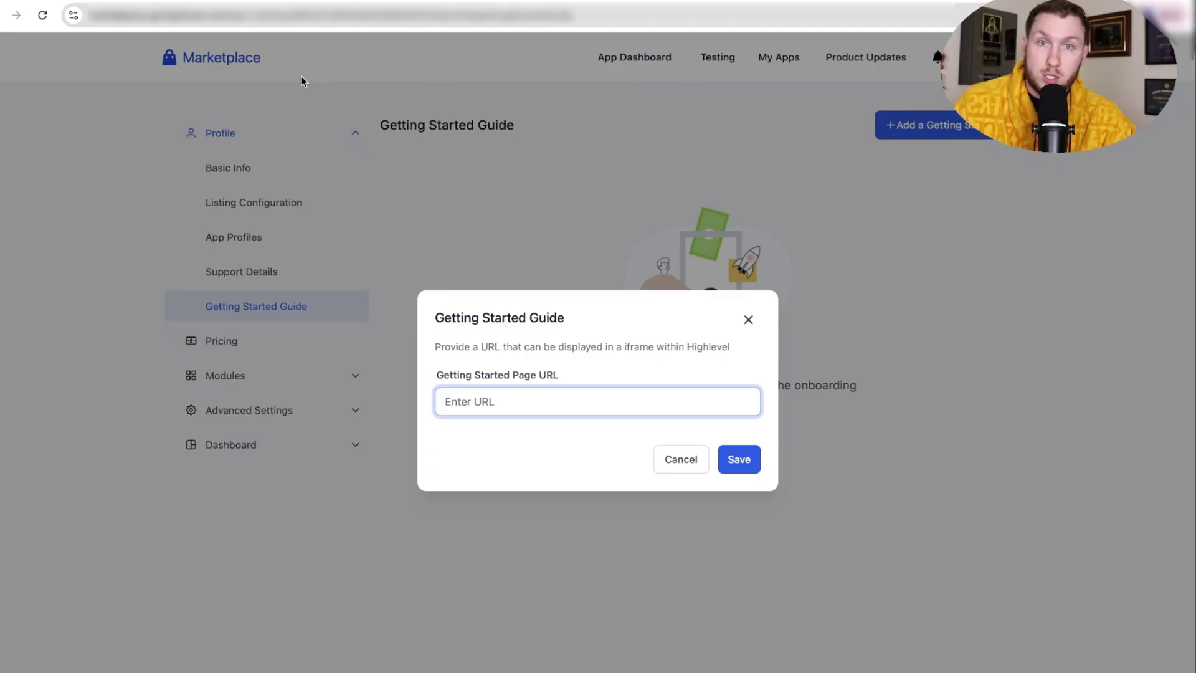
click(749, 319)
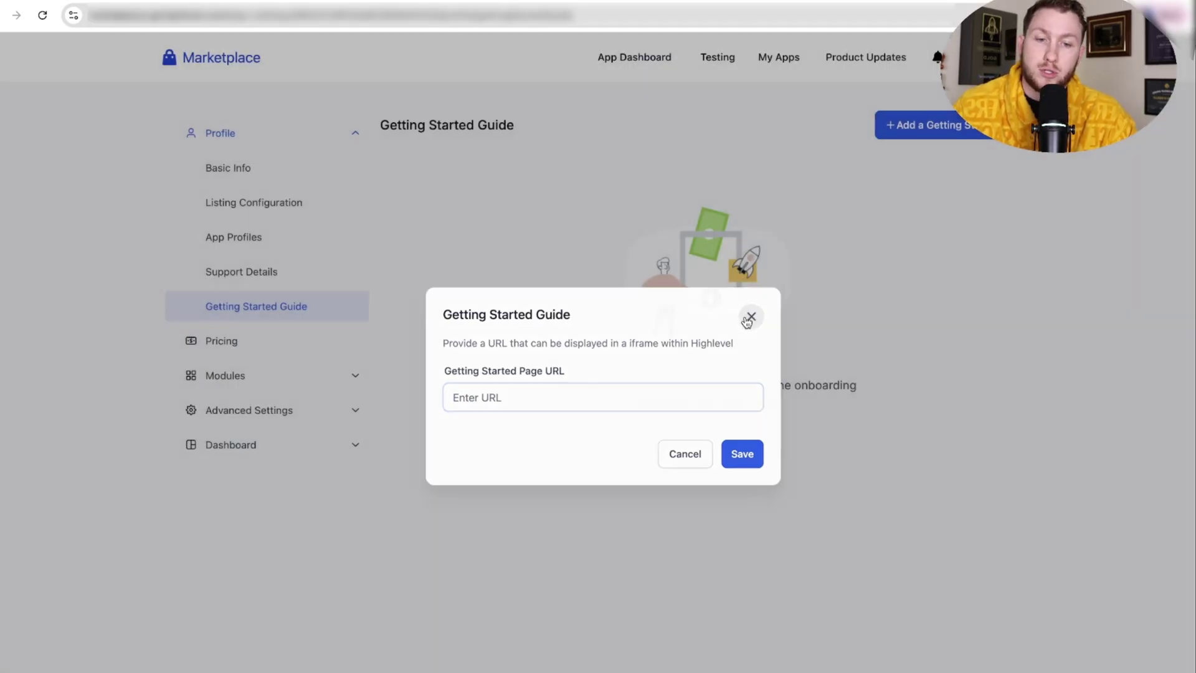
Set the app's pricing model to Freemium
click(294, 343)
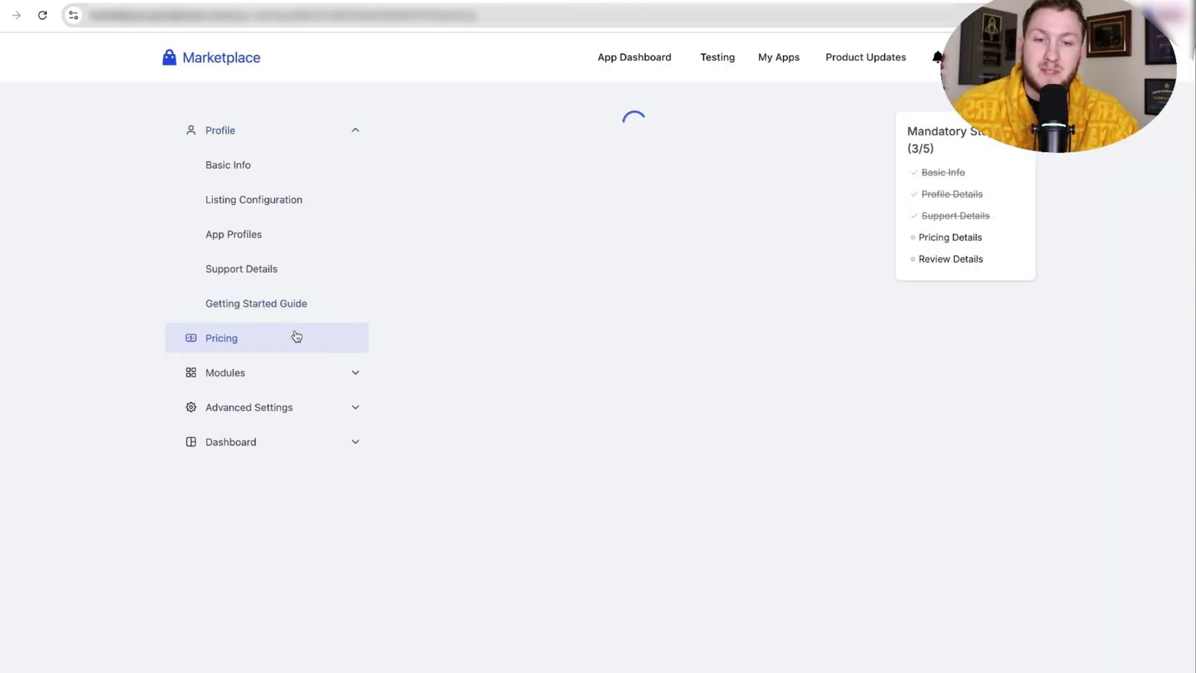
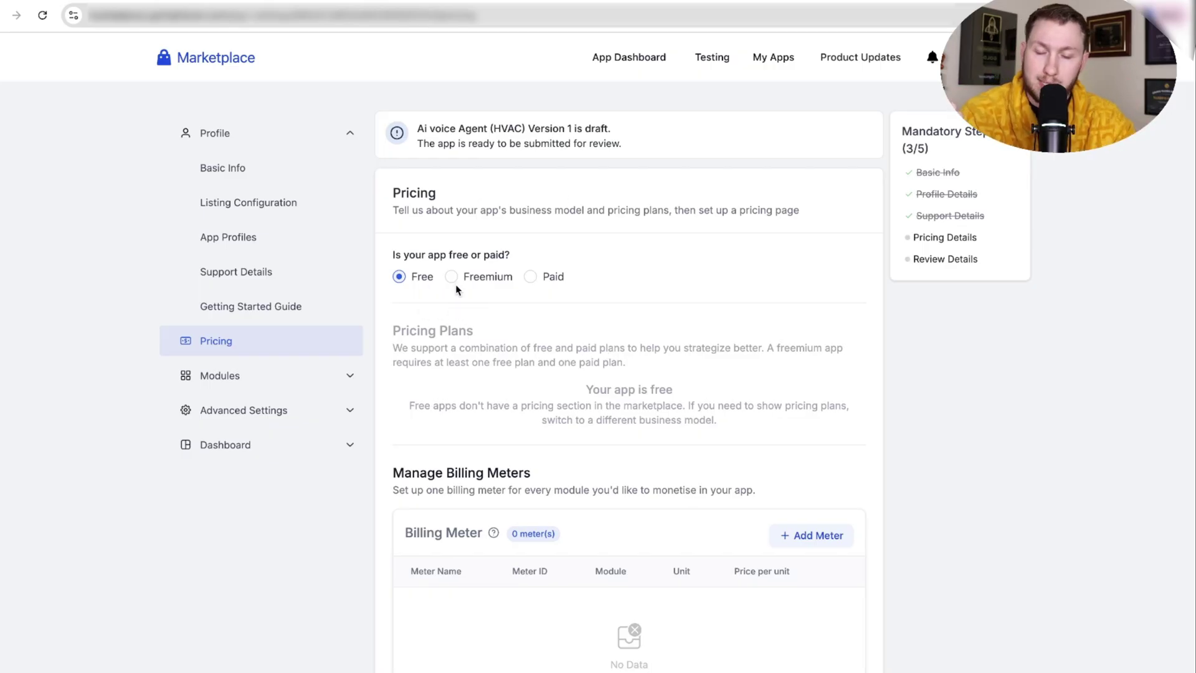
click(474, 279)
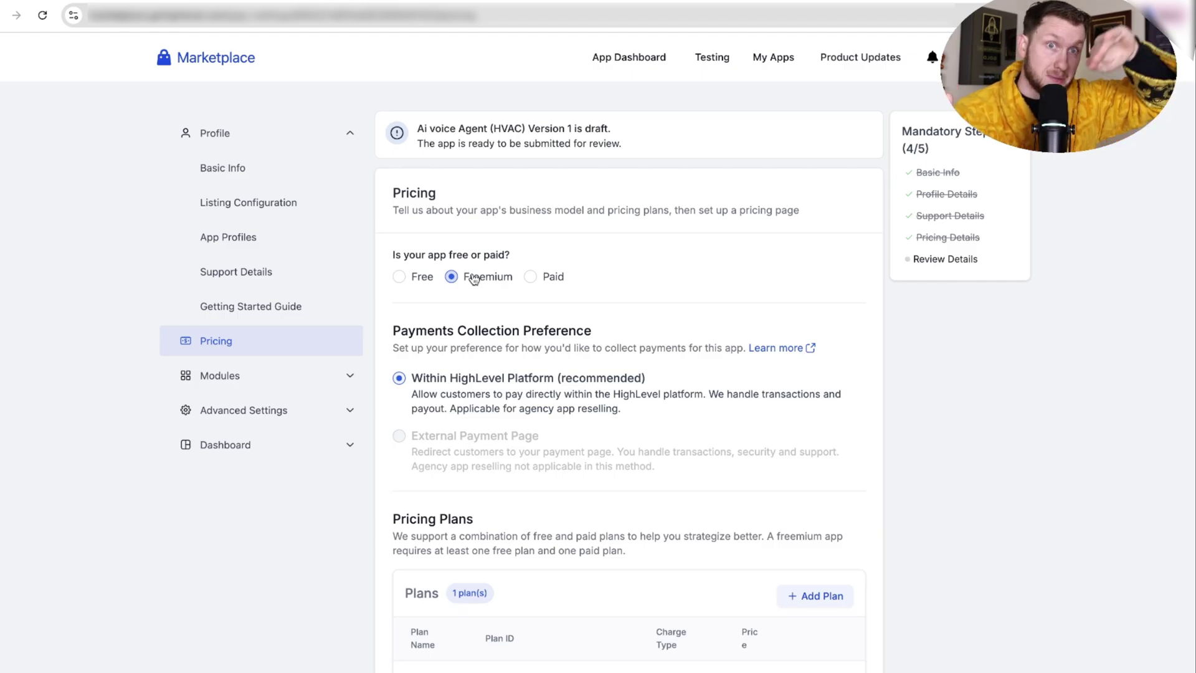
click(562, 279)
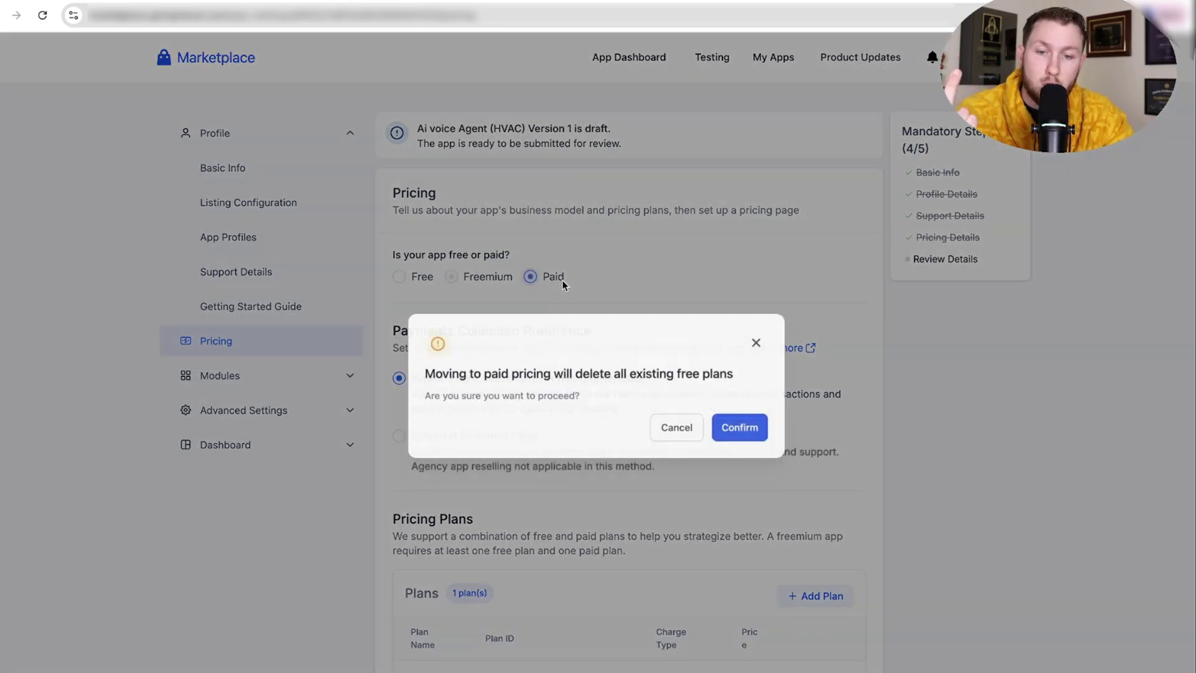
click(764, 346)
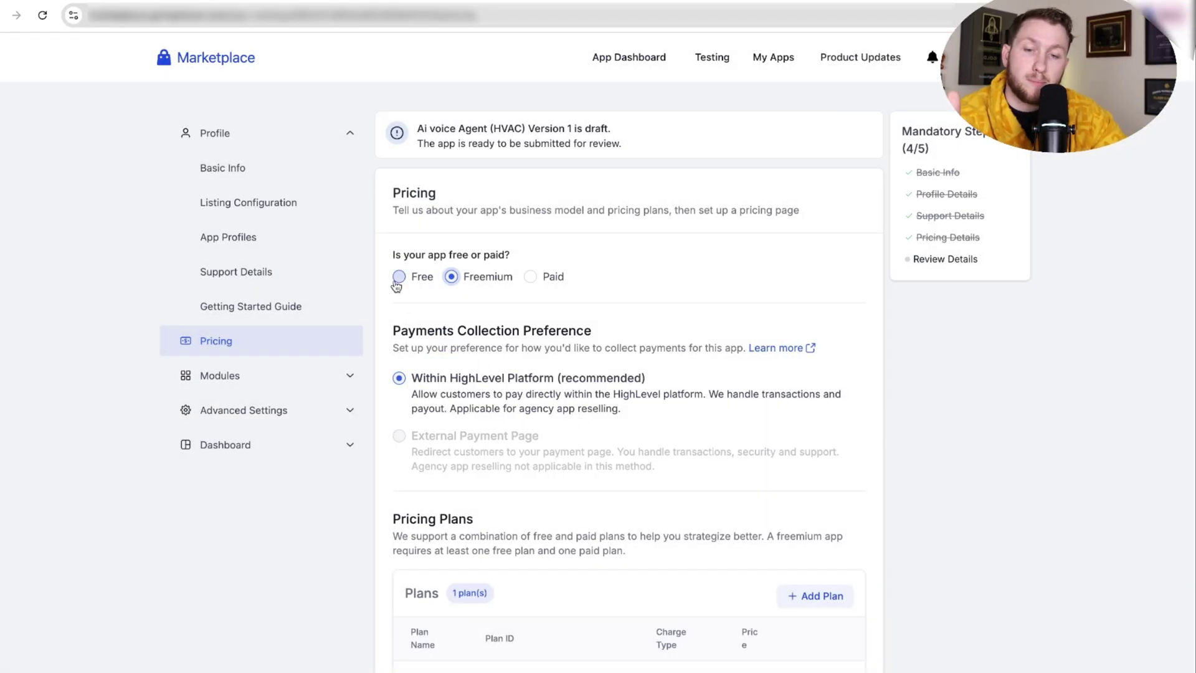
scroll(529, 498, down, 6)
scroll(537, 509, down, 1)
click(828, 142)
click(783, 170)
scroll(699, 299, up, 7)
Set the app's pricing model to Paid and accept deletion of the existing free plans
click(554, 276)
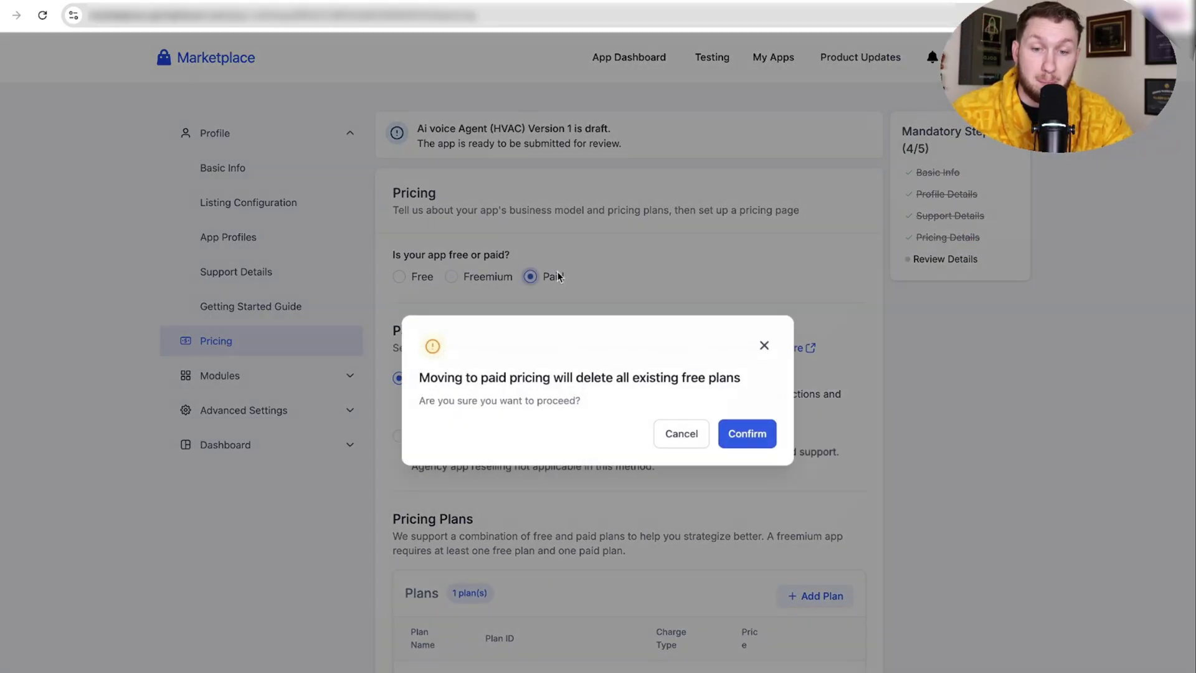
click(743, 427)
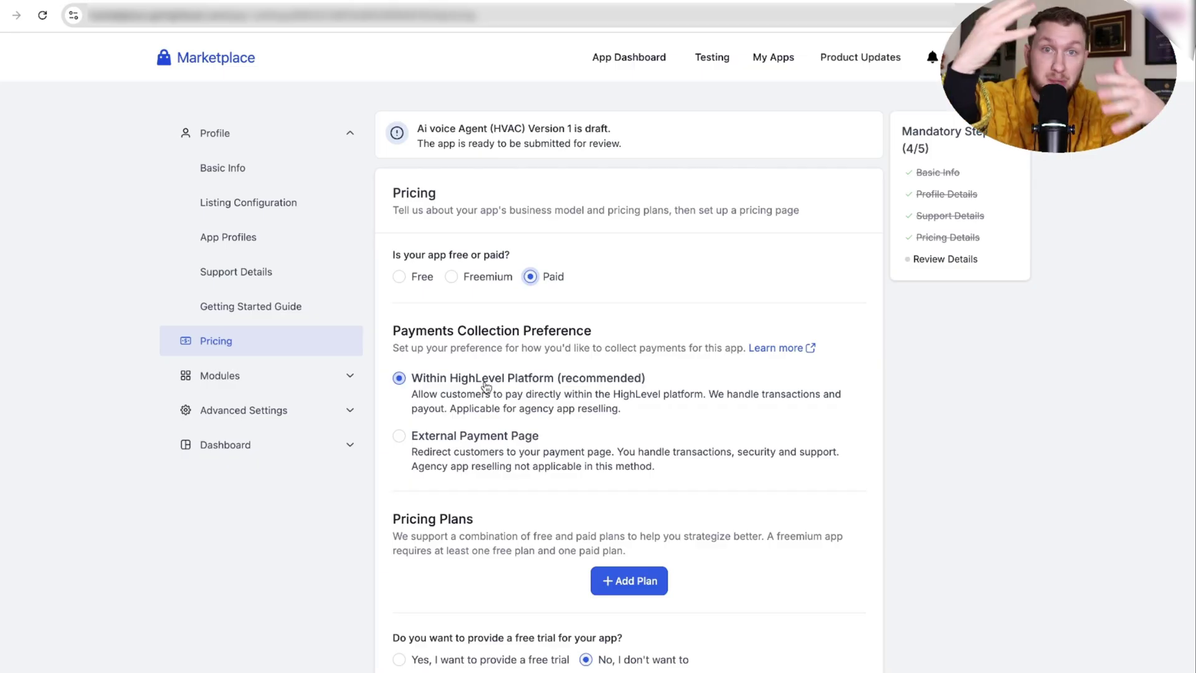
Try the External Payment Page option and its redirect URL, and return payments collection to Within HighLevel Platform
click(471, 454)
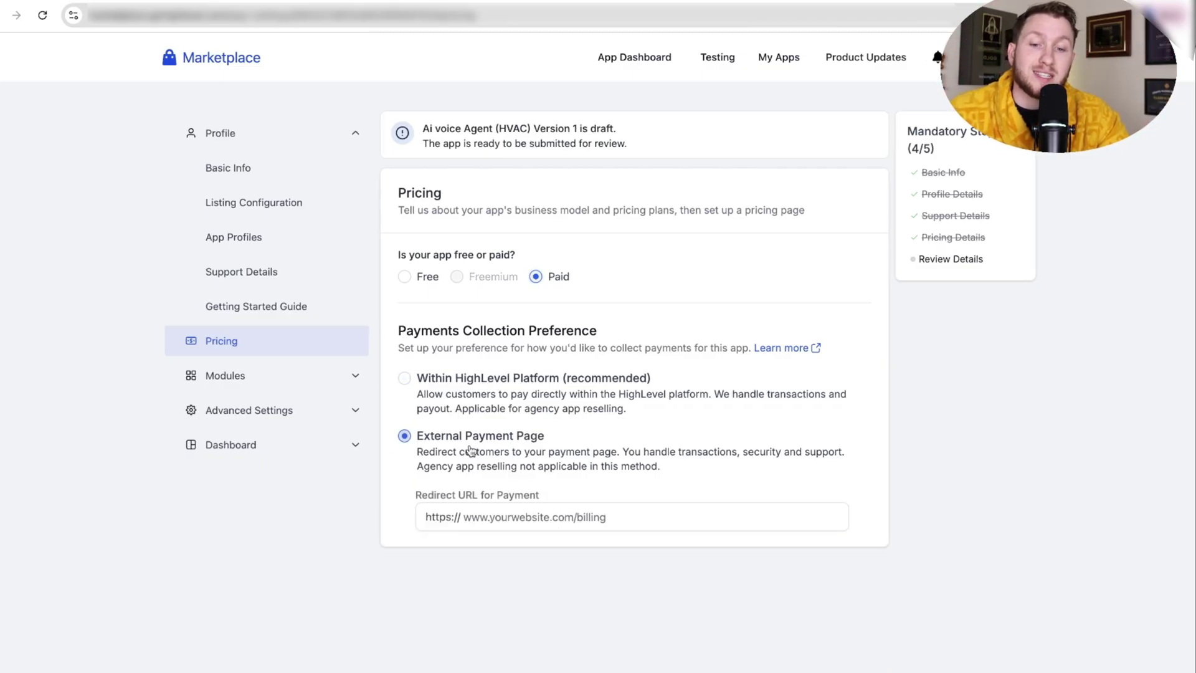
click(522, 515)
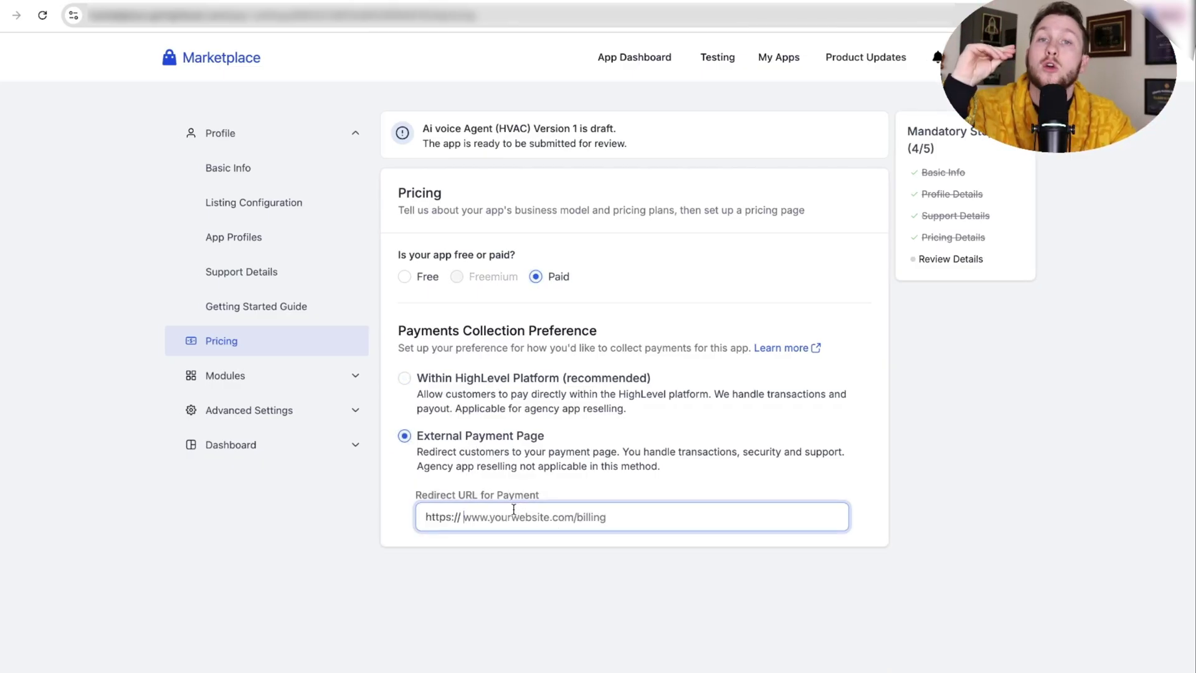
click(404, 377)
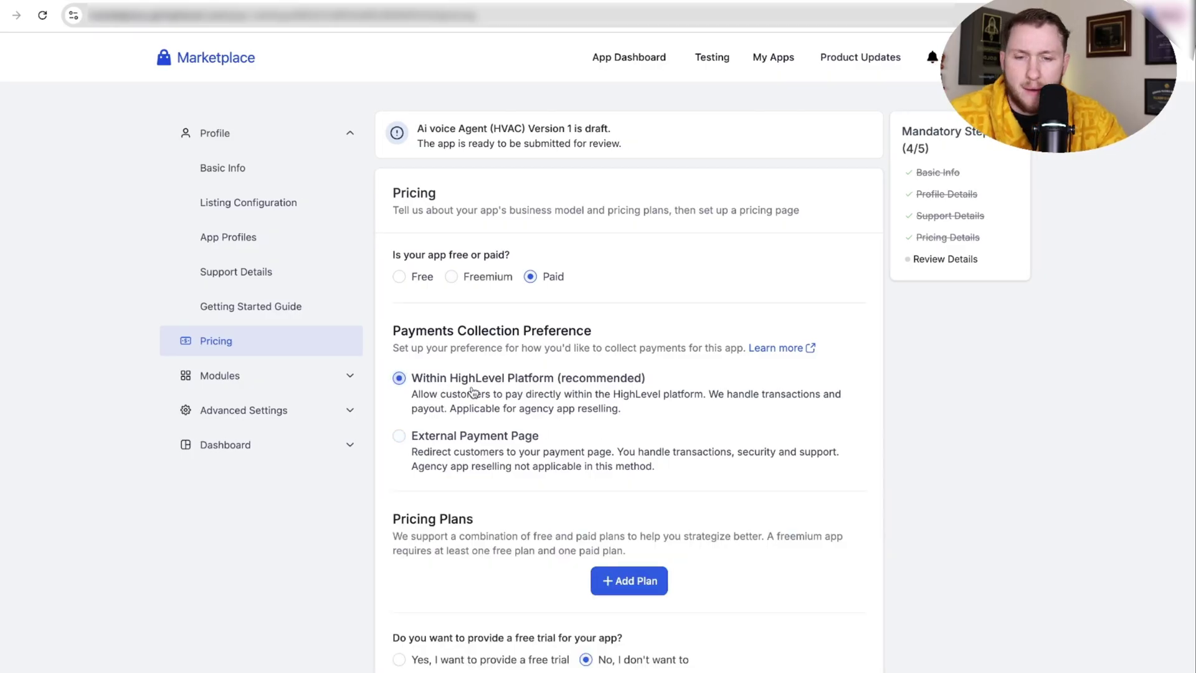
Add a yearly paid pricing plan of $2500 named "AI AGNET (HVAC)" without listing any features
scroll(560, 473, down, 3)
click(620, 333)
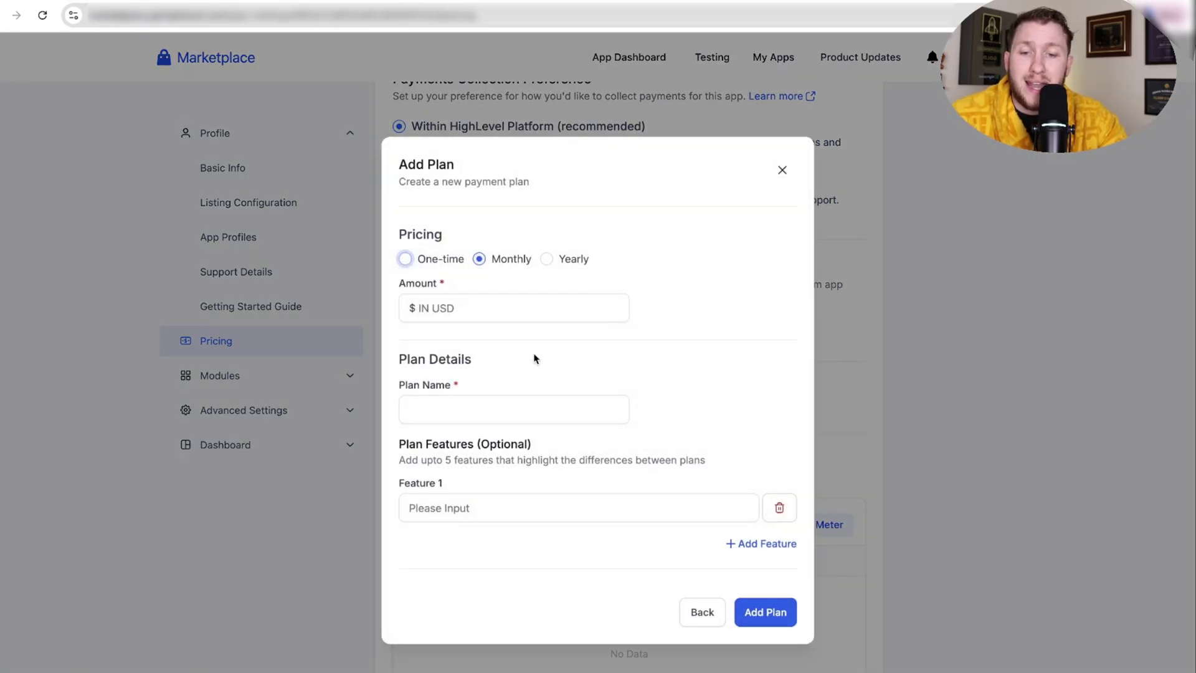
click(546, 266)
click(457, 308)
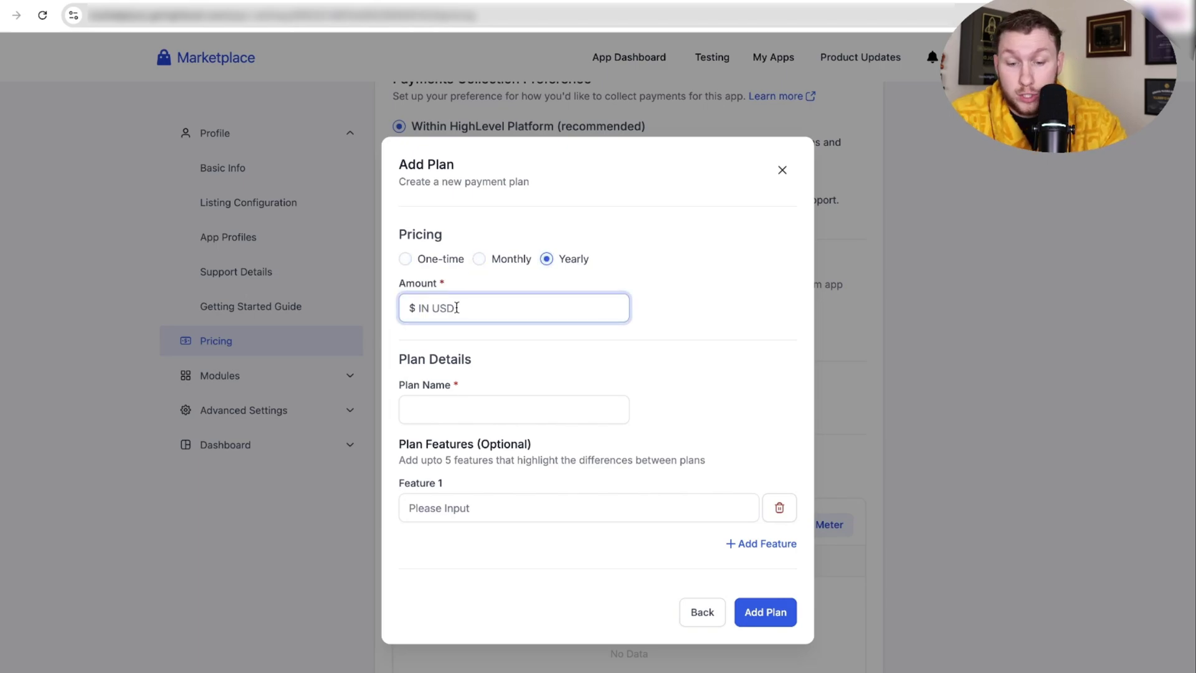
text(2500)
click(461, 402)
text(Al AGNET (HVAC)
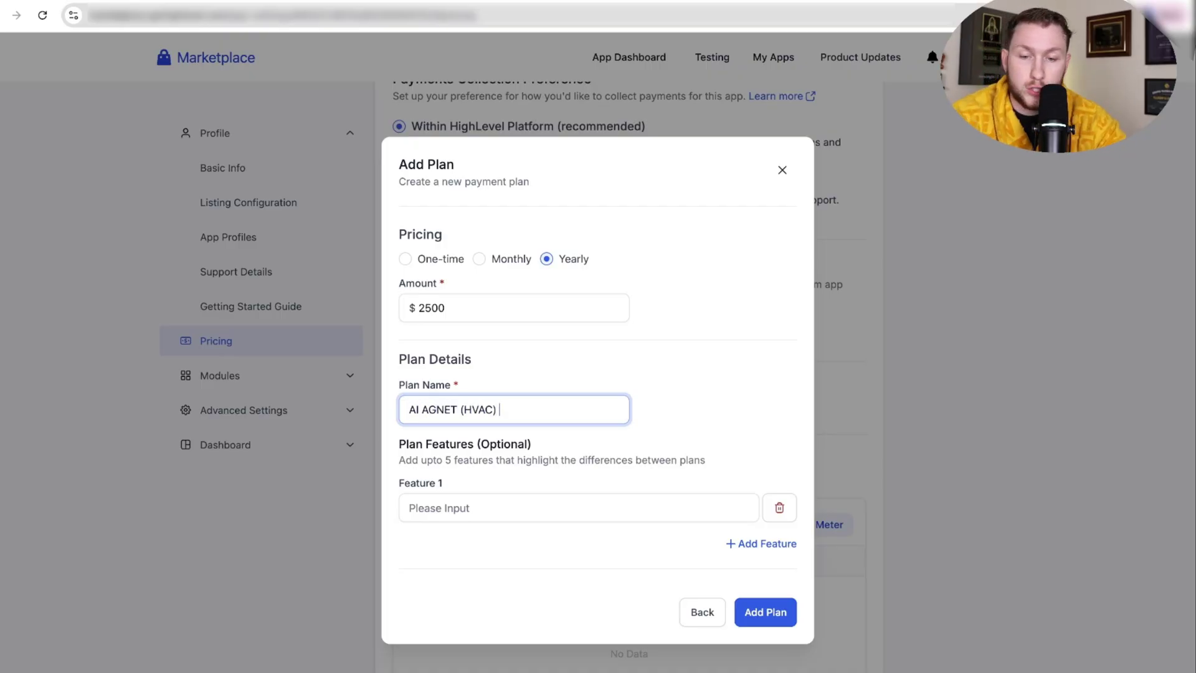
click(500, 508)
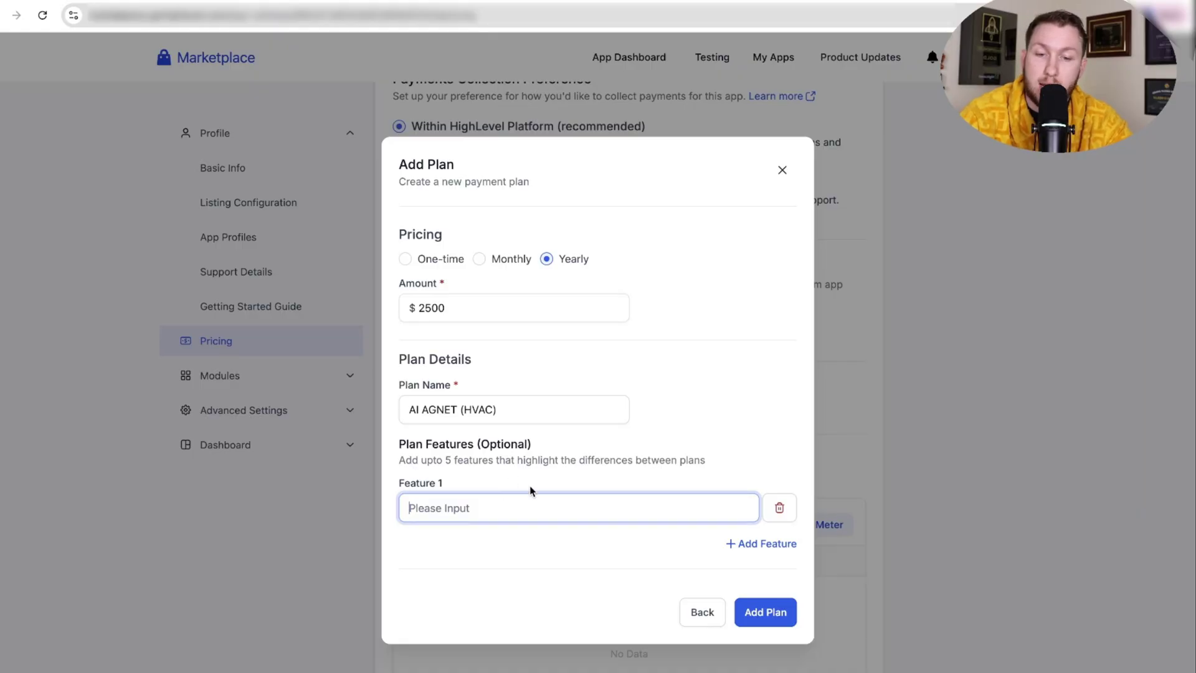
click(783, 614)
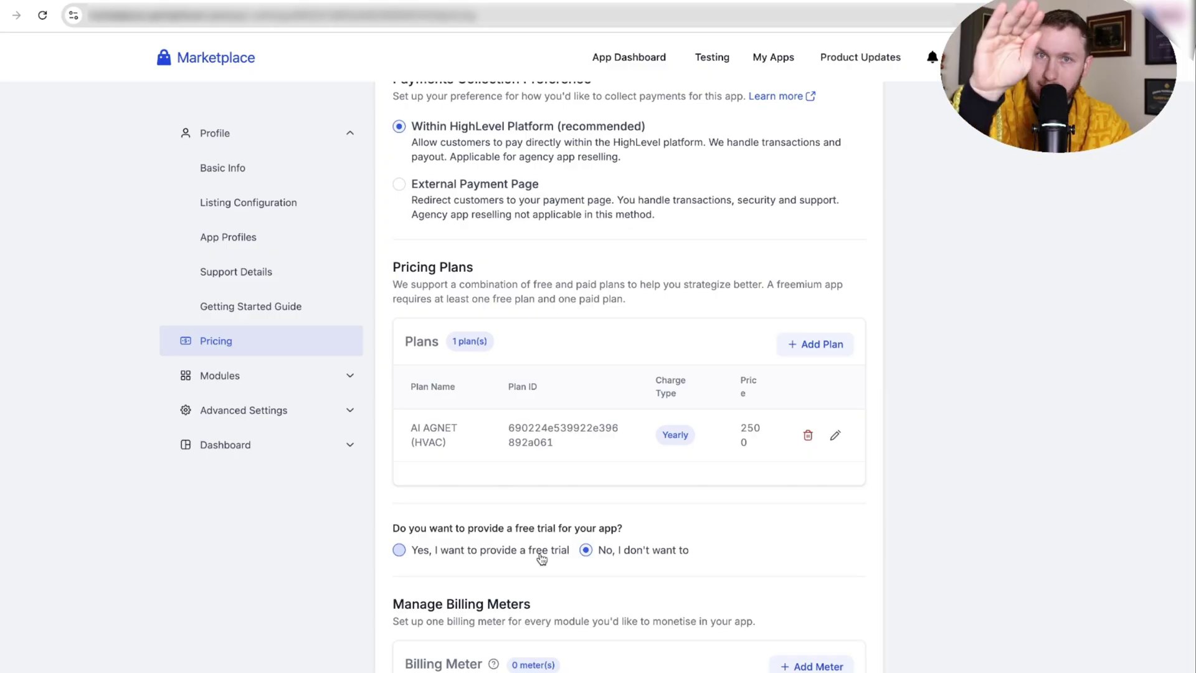
Turn on Voice AI Templates in the app's Voice AI module
scroll(598, 537, down, 3)
scroll(275, 606, up, 7)
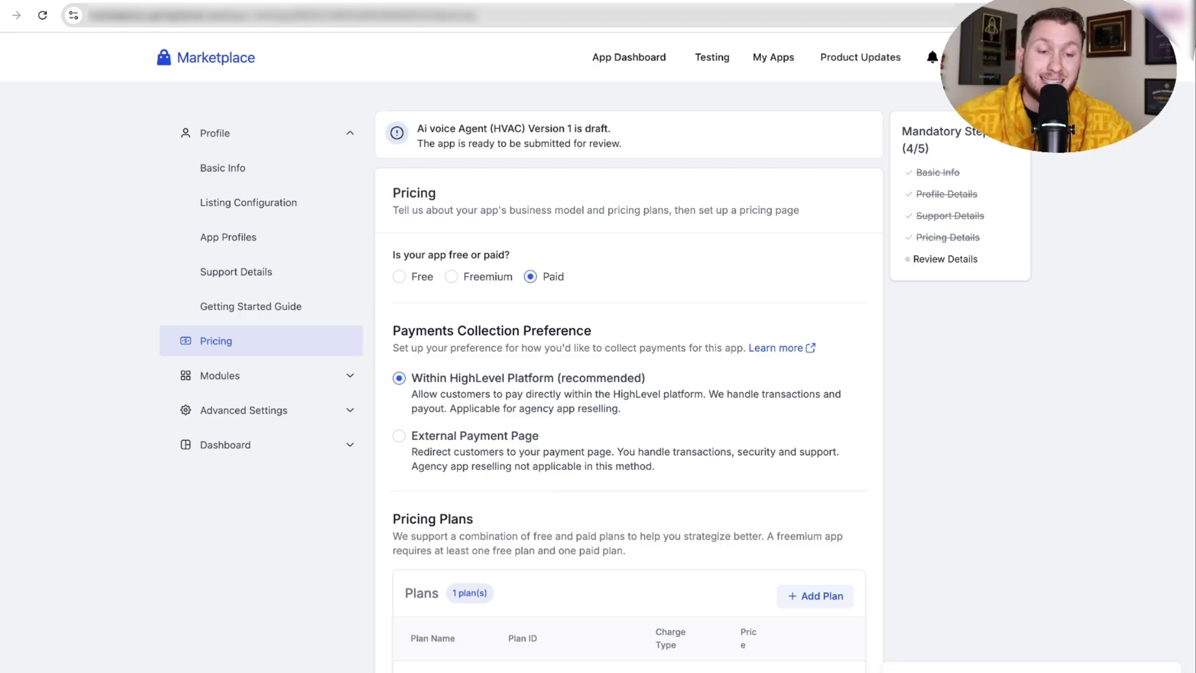
click(271, 375)
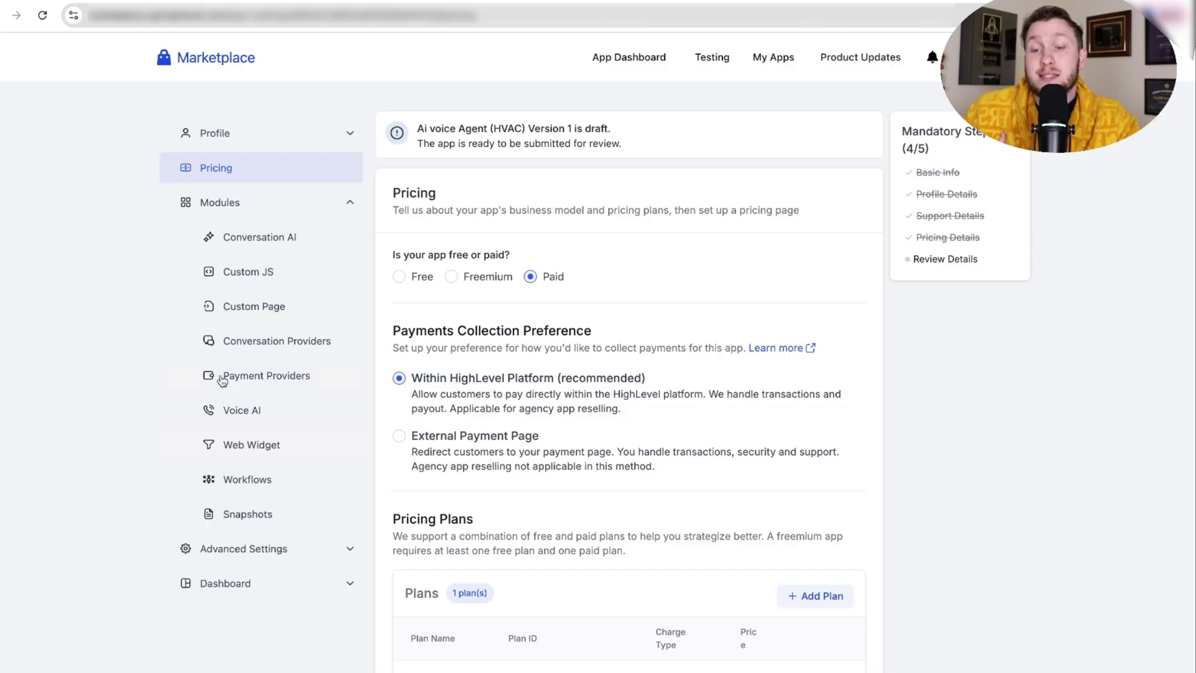
click(240, 410)
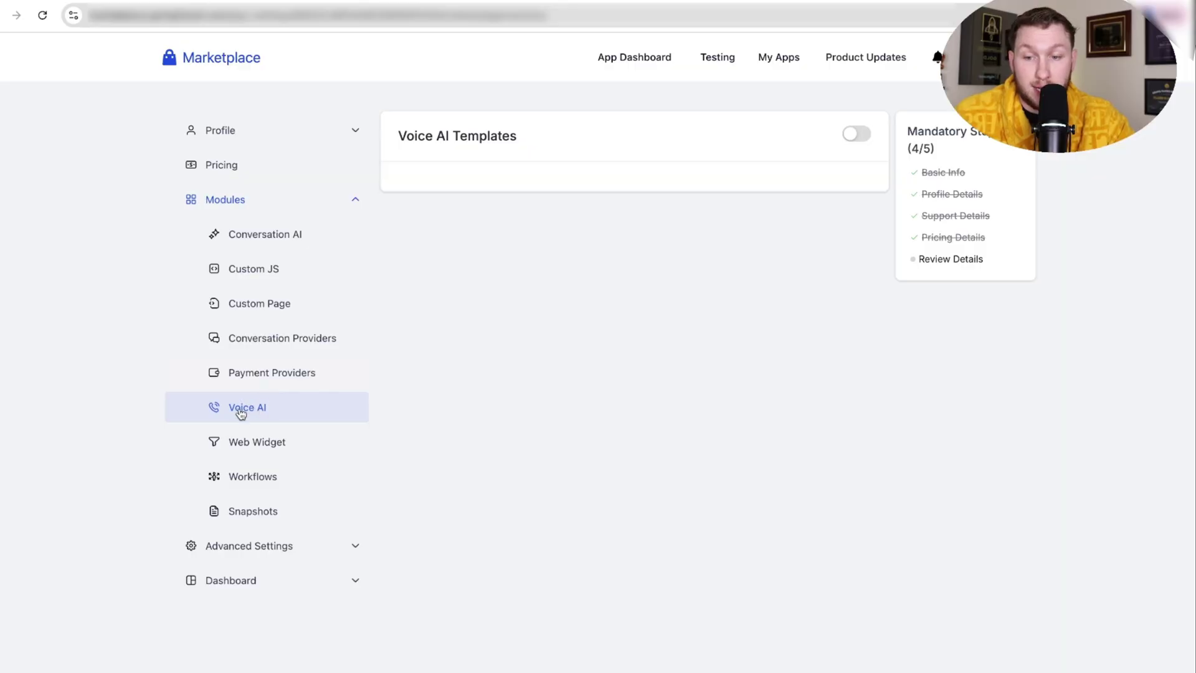
click(863, 140)
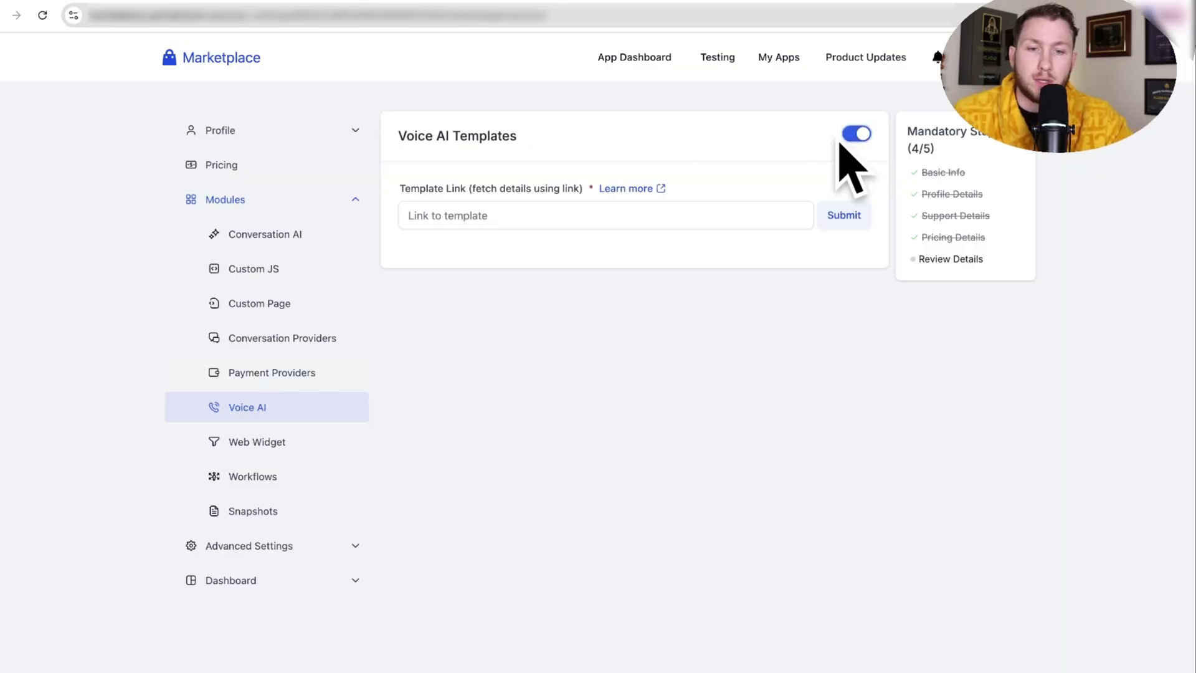
click(732, 221)
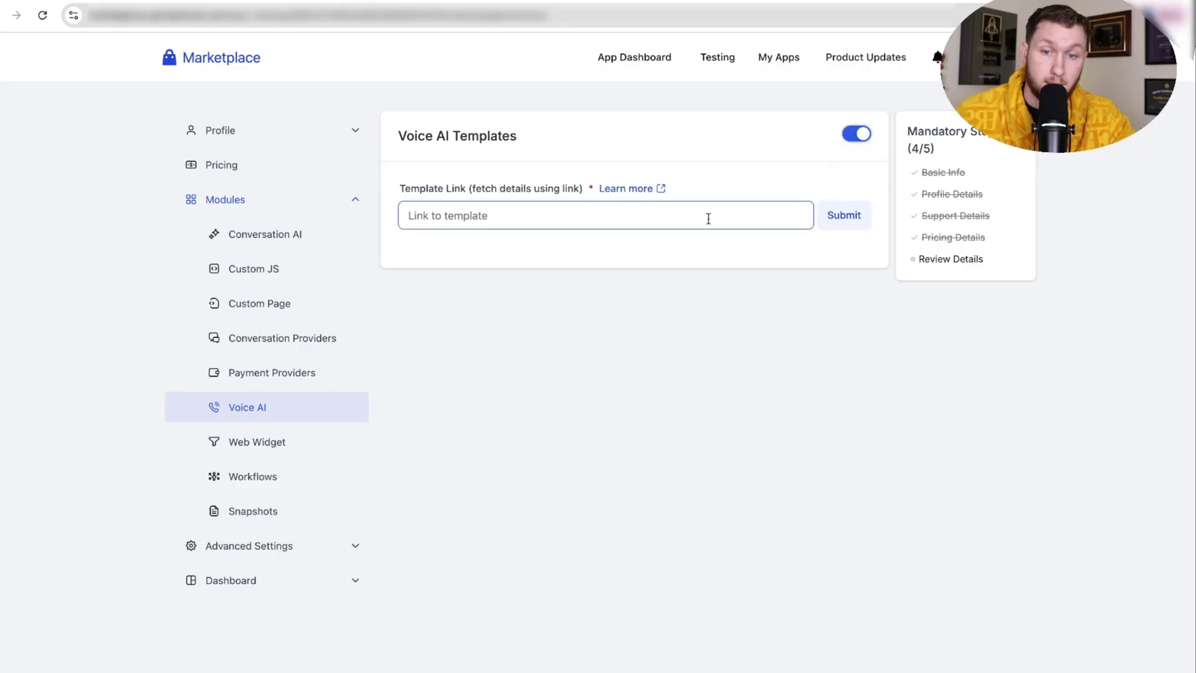
Switch to the Arctic Air Solutions HighLevel account and copy the Marketplace URL of its Voice AI agent
click(637, 3)
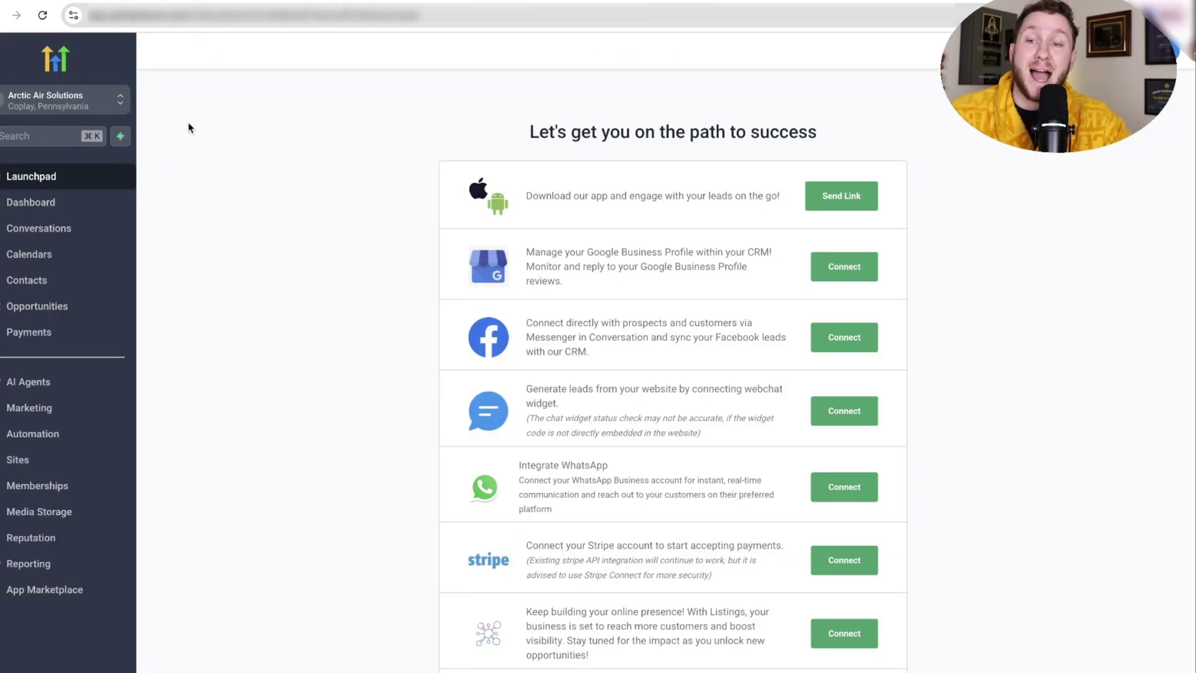
click(81, 387)
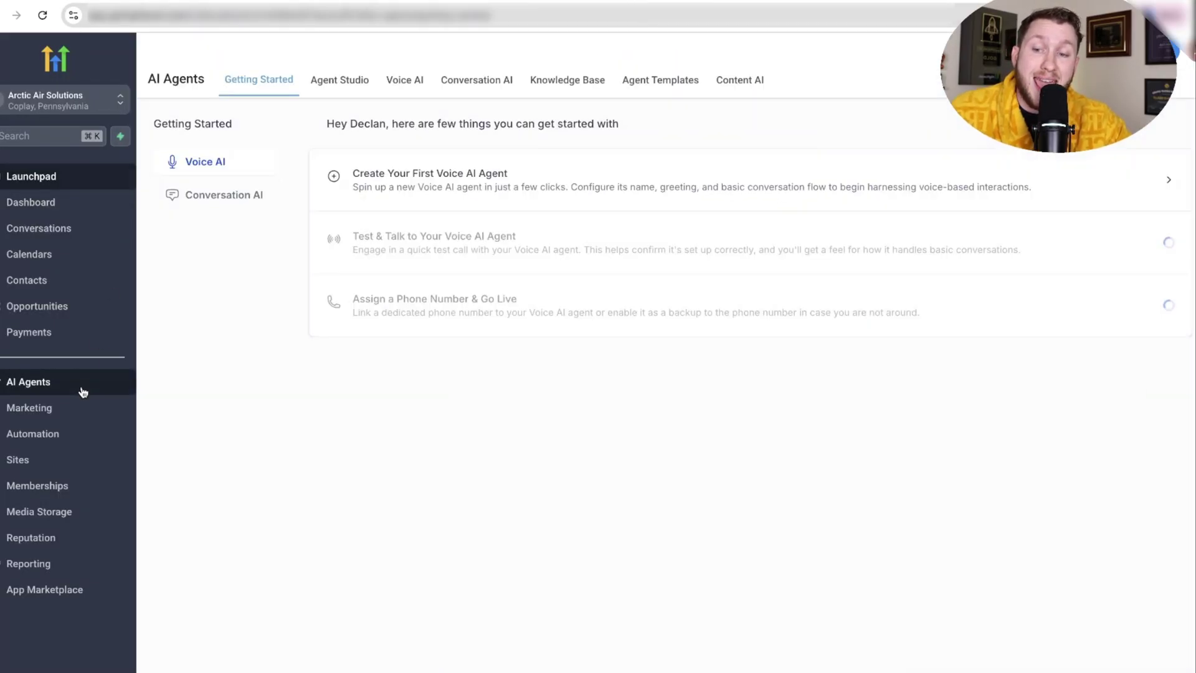
click(401, 79)
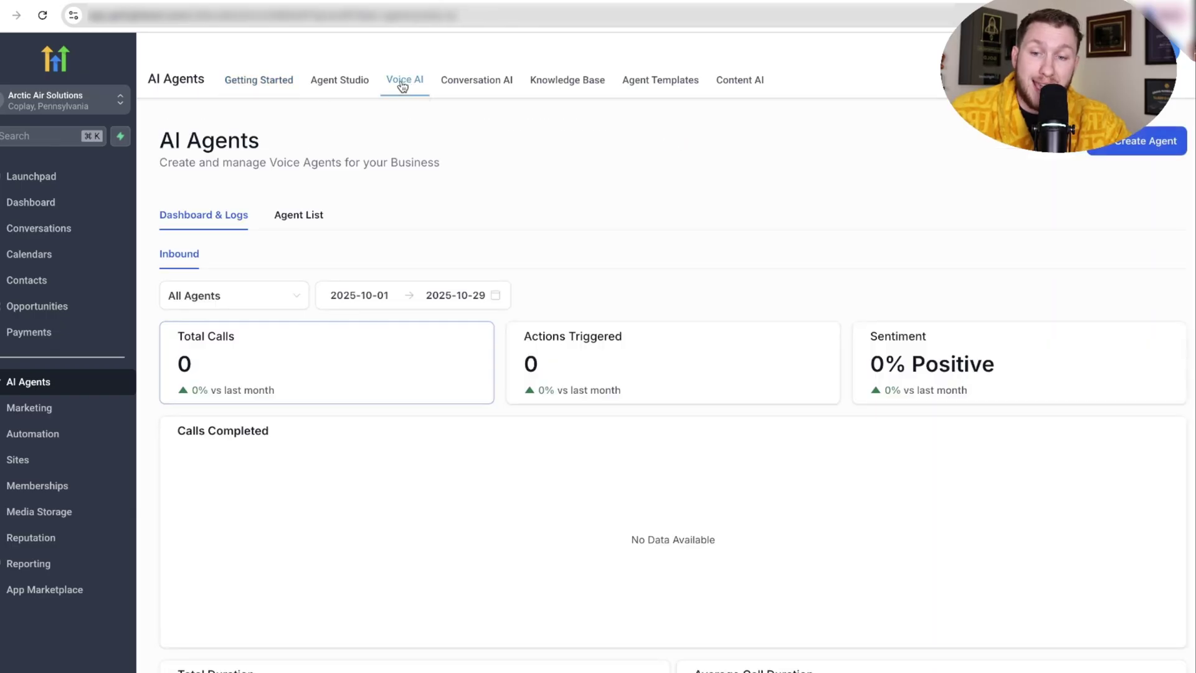
click(296, 220)
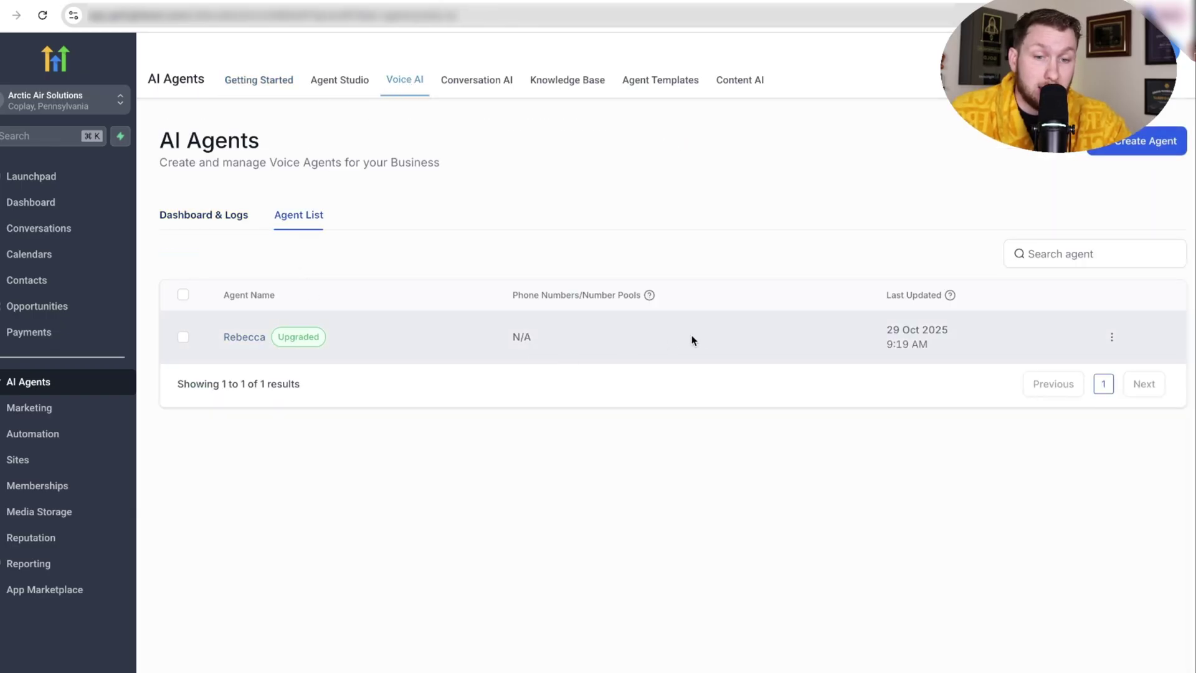
click(1113, 339)
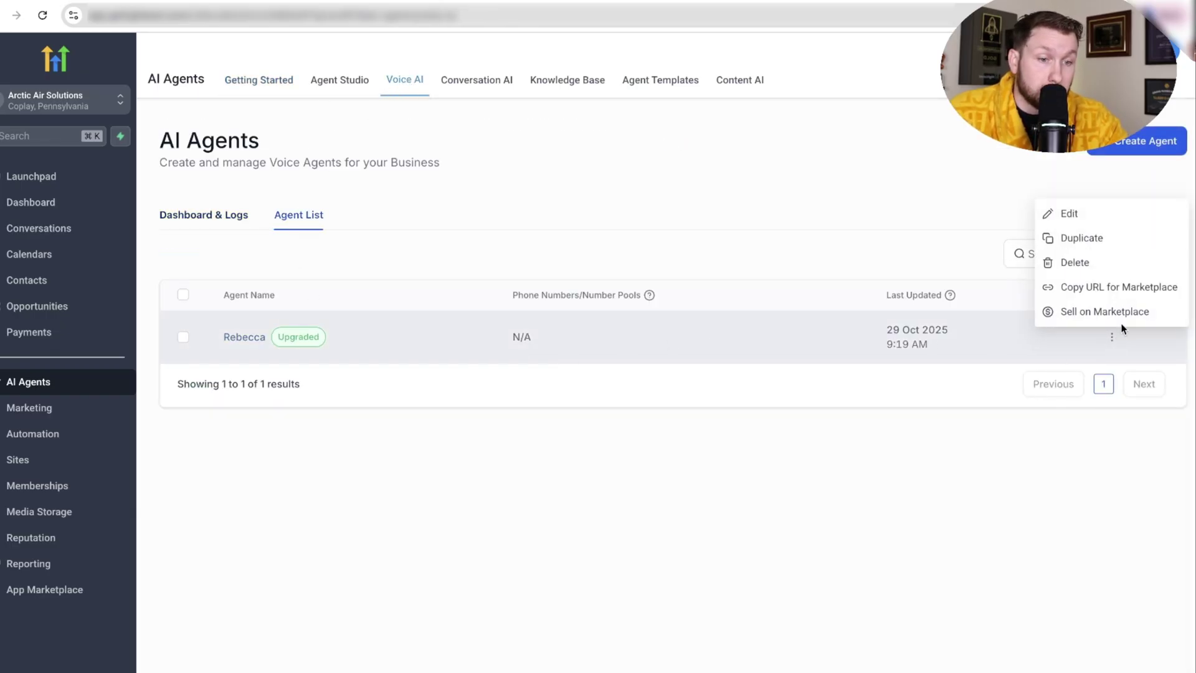
click(1092, 289)
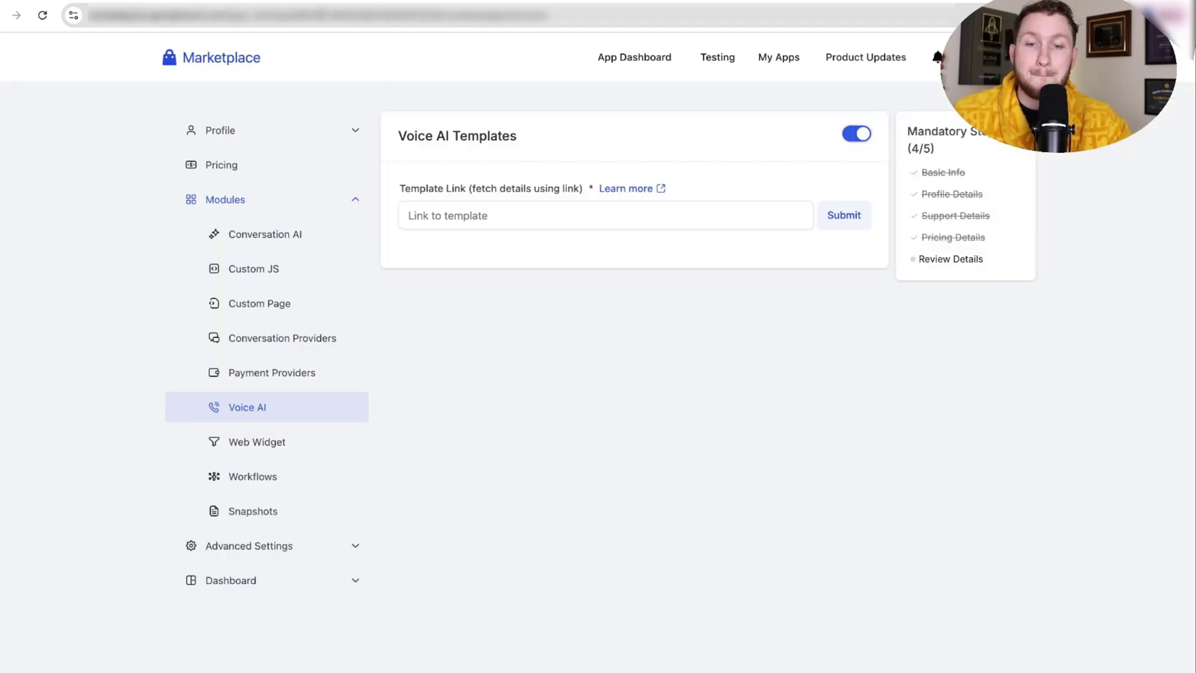
Switch back to the Marketplace, paste the copied value as the Voice AI template link and submit it to fetch the agent's details
click(489, 215)
right_click(488, 215)
click(510, 336)
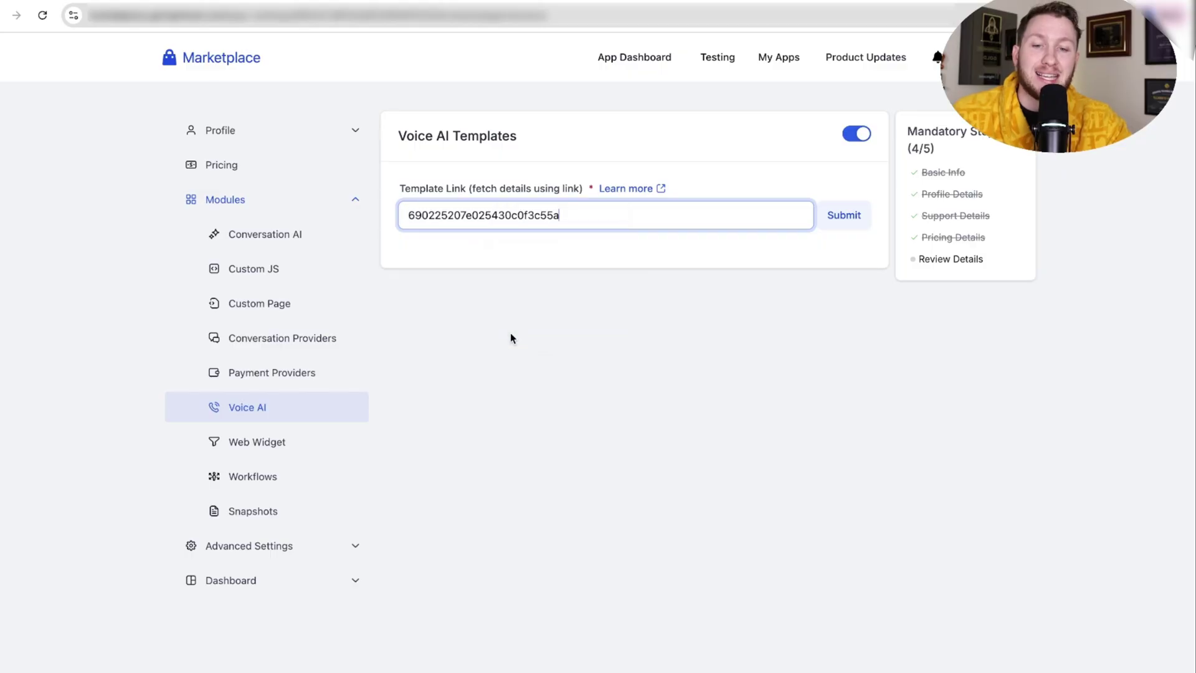
click(853, 217)
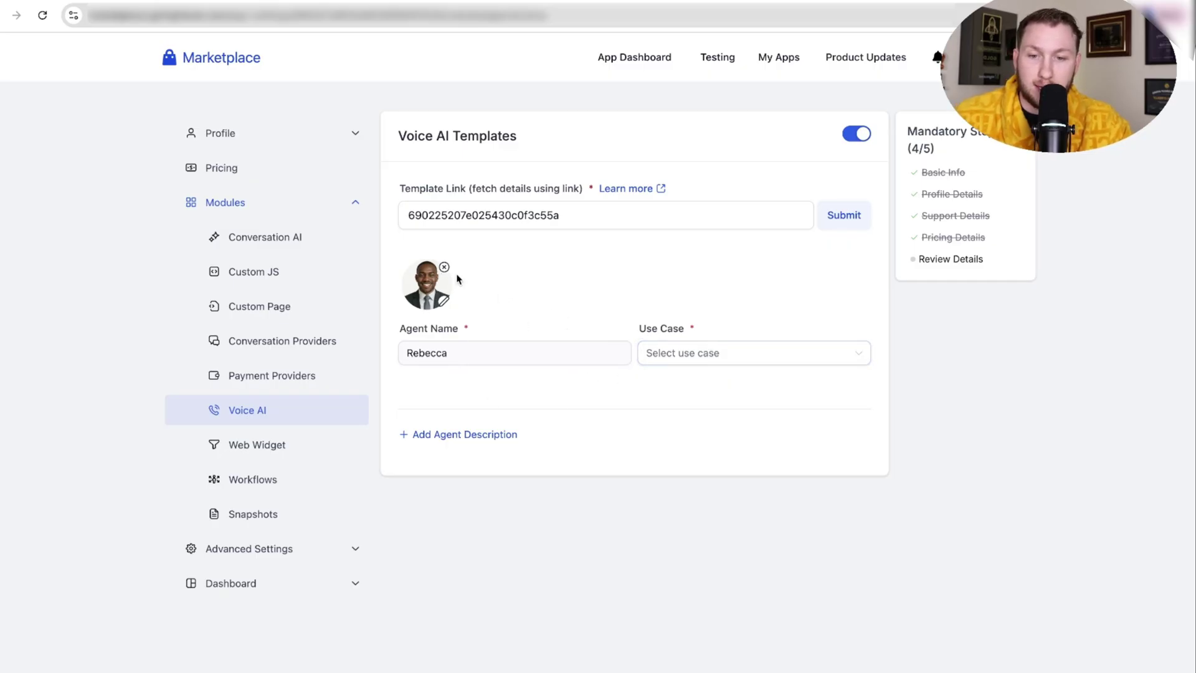
Open and cancel the image selection for the agent's avatar, and set its use case to Lead qualification
click(425, 281)
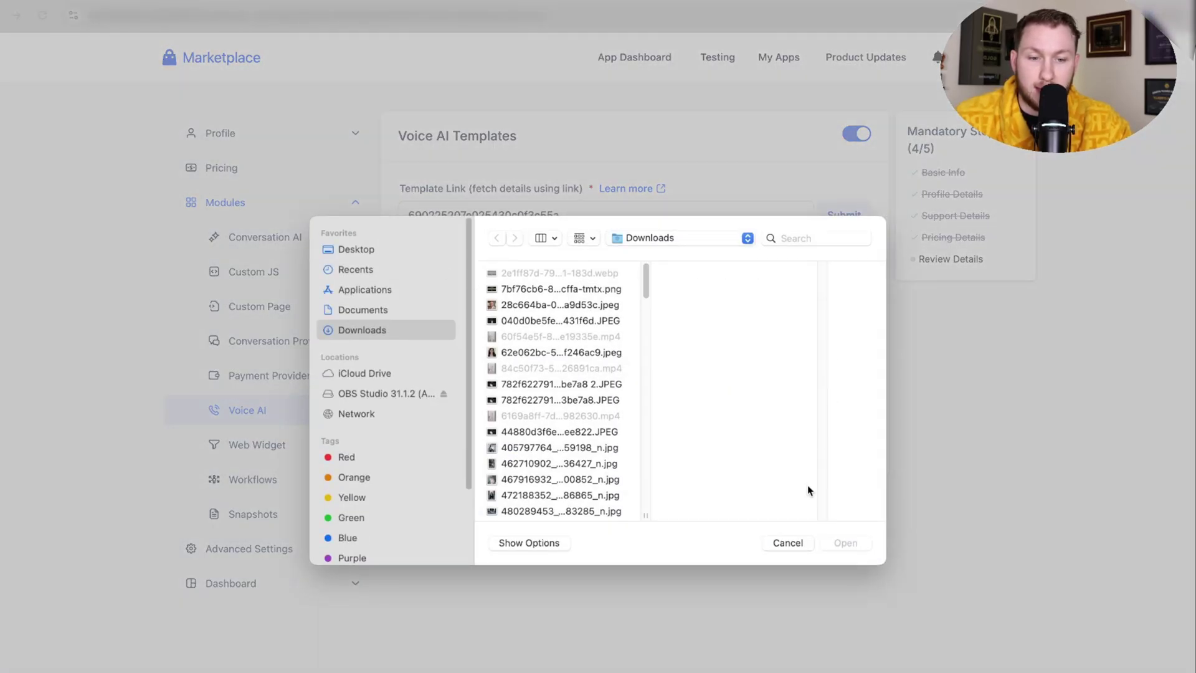
click(796, 544)
click(707, 360)
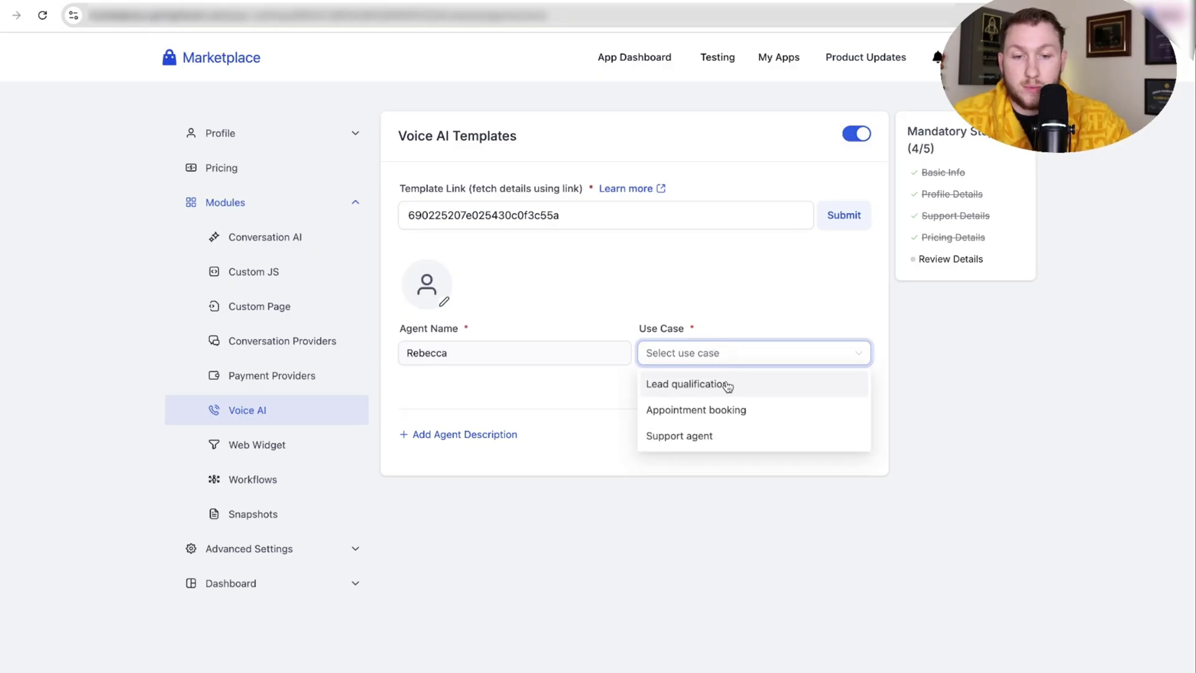
click(727, 387)
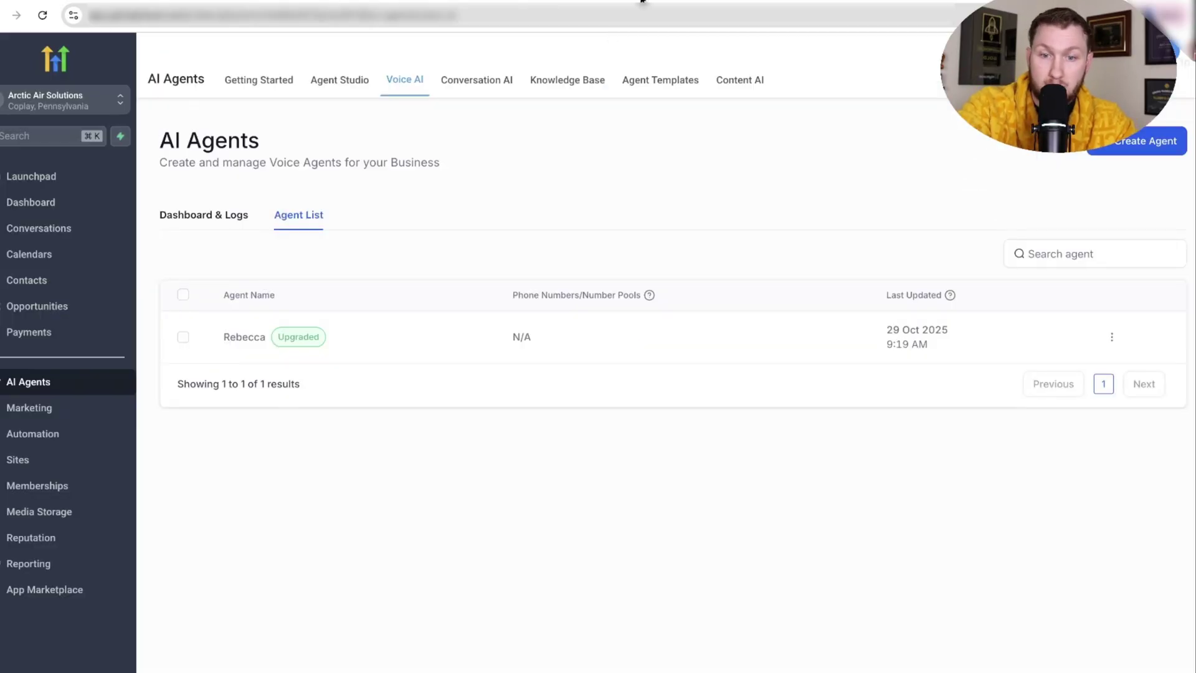
Look at the Marketplace options of the primary Conversation AI agent in the HighLevel account, and return to the Marketplace app
click(473, 92)
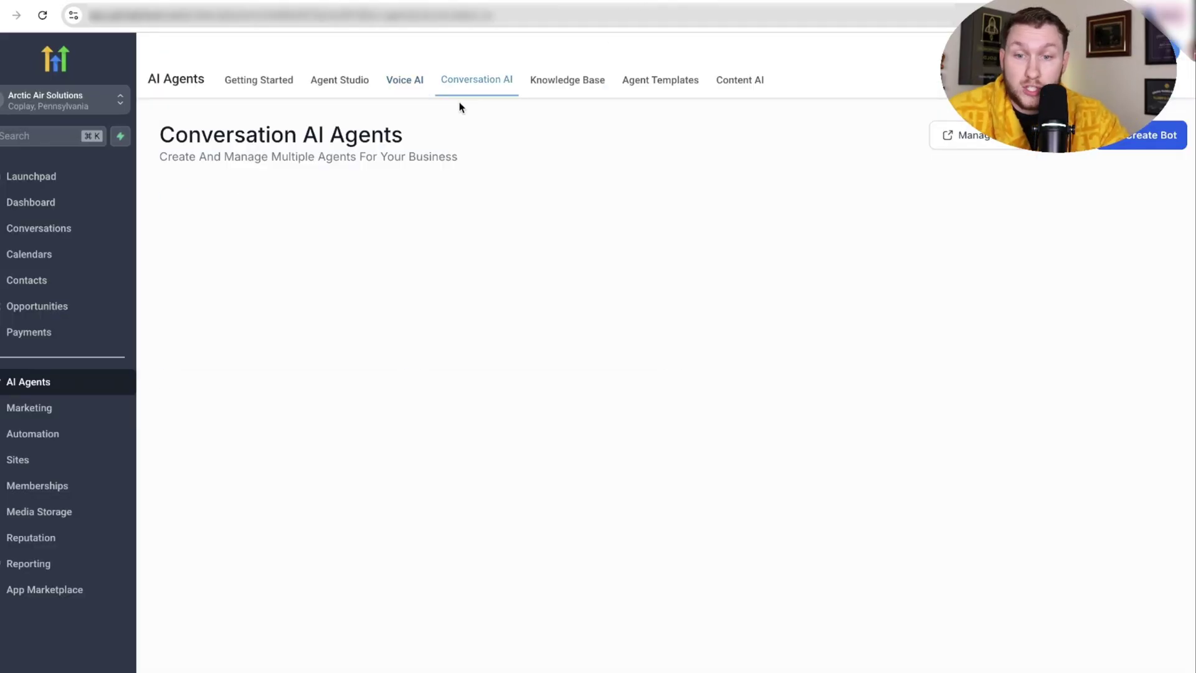
click(258, 200)
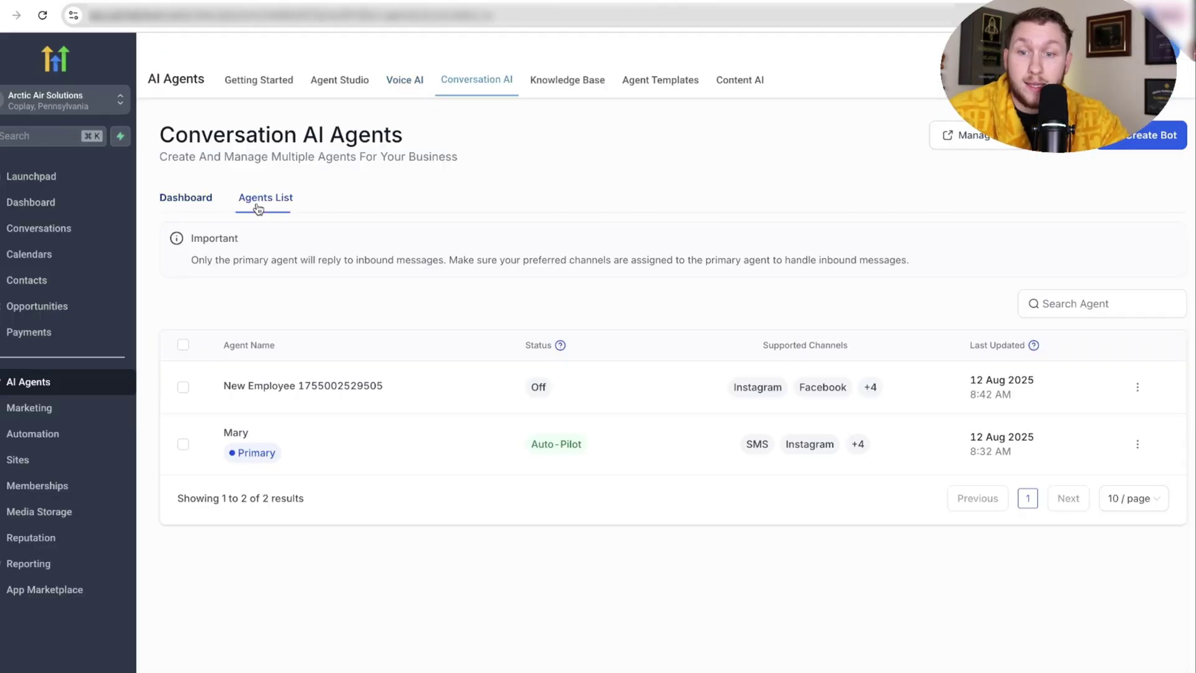
click(1138, 443)
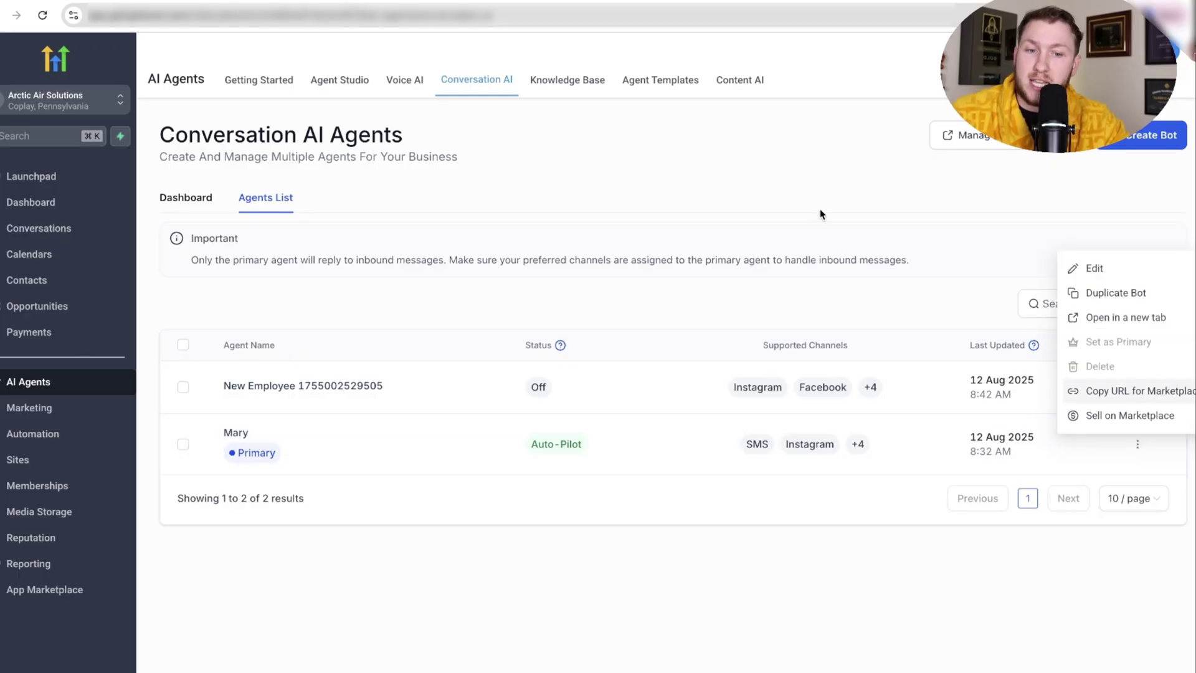
key(ctrl+tab)
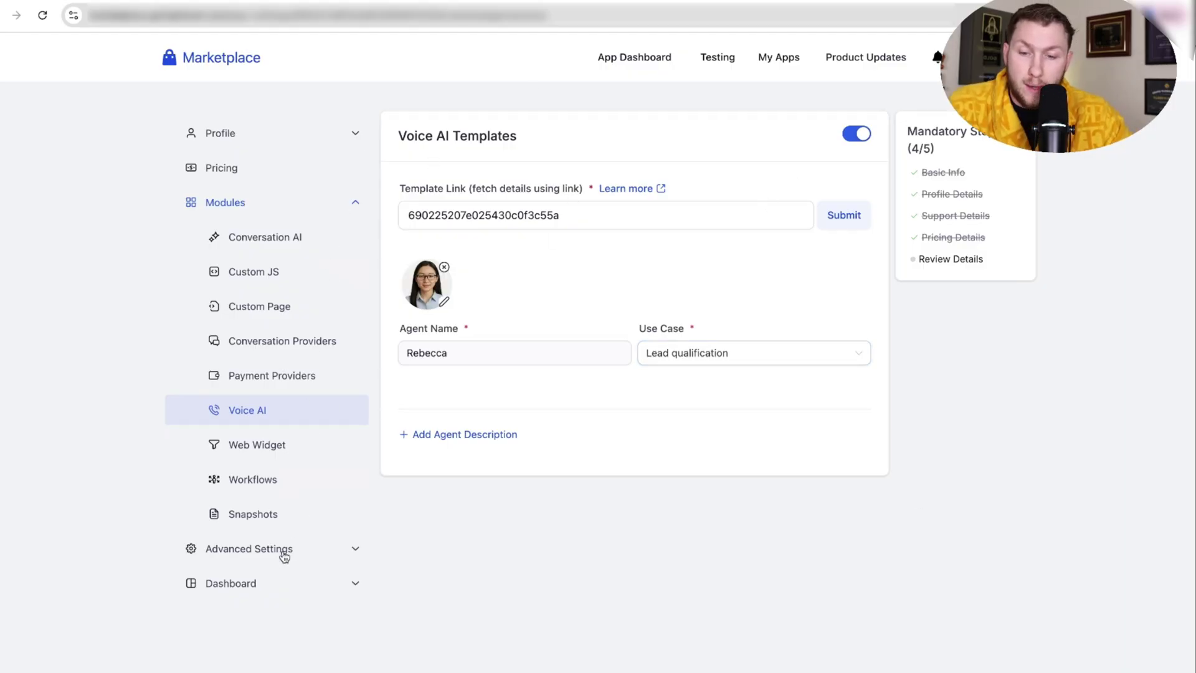
Look through the app's advanced settings and its dashboard pages for reviews and earnings
click(327, 545)
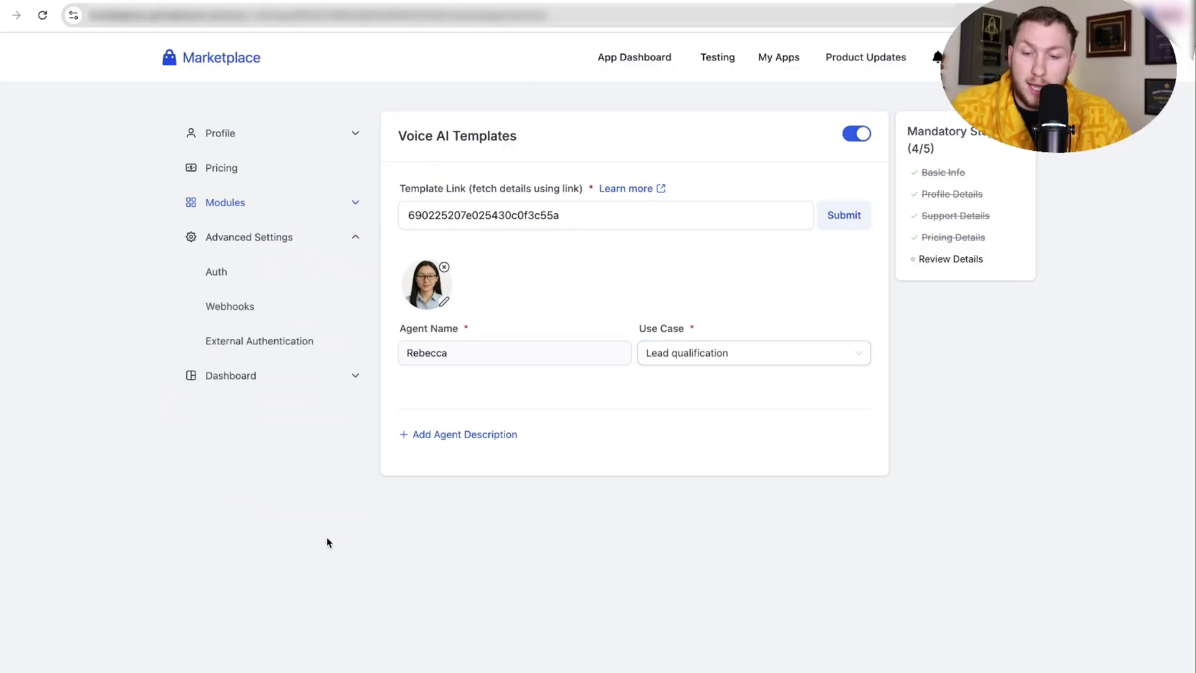
click(347, 374)
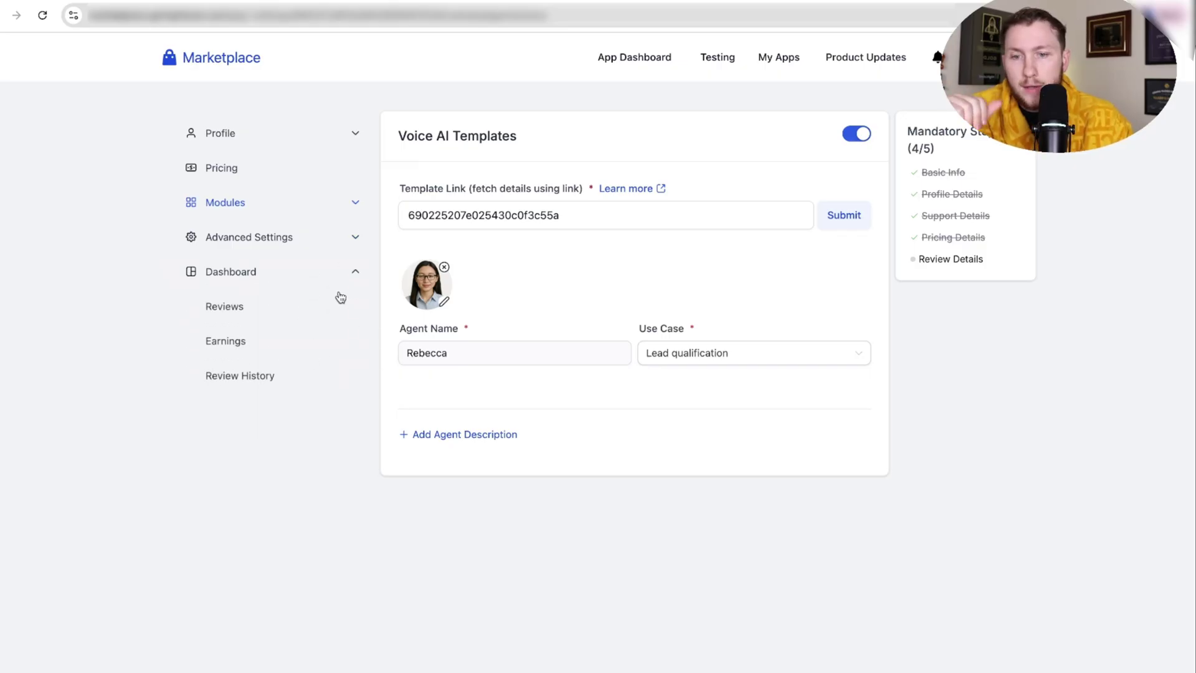
click(234, 311)
click(237, 338)
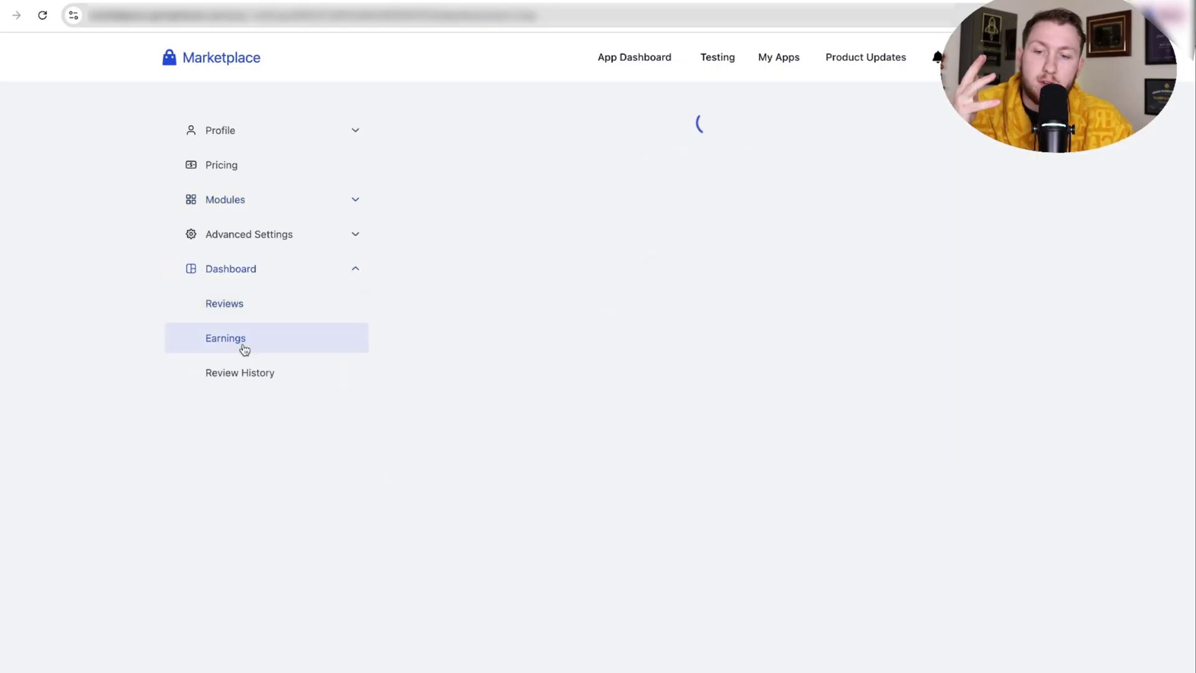
Look at the app's review history and return to the list of all apps
click(254, 372)
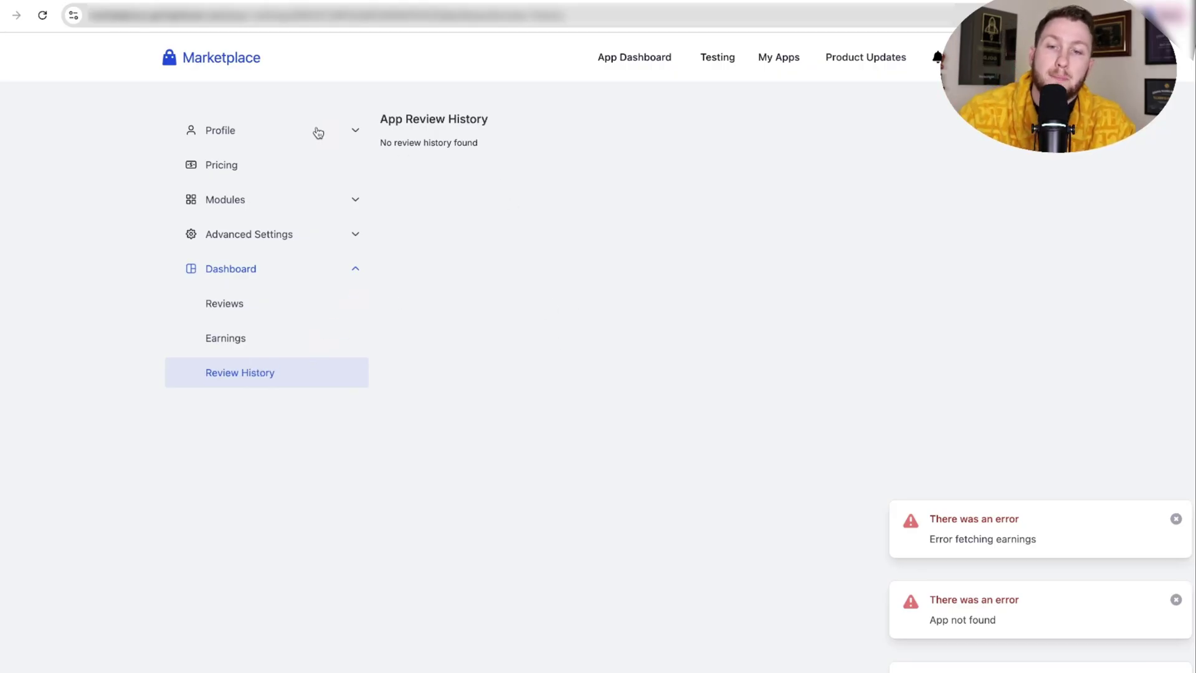
click(291, 141)
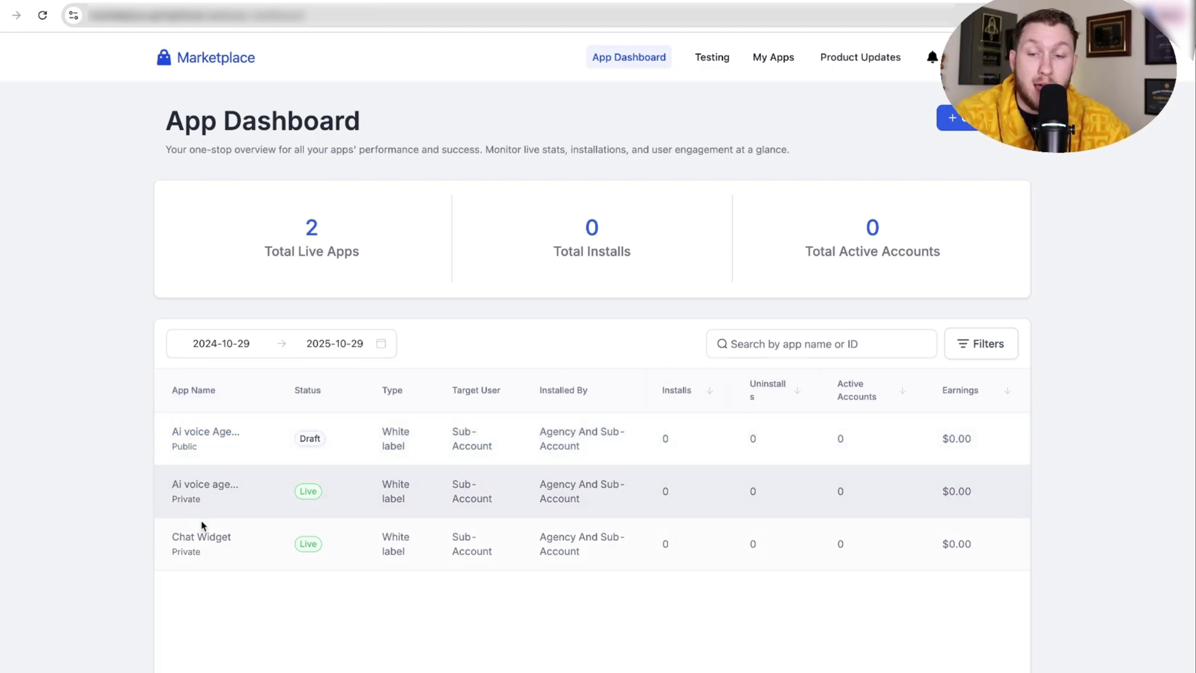
click(766, 63)
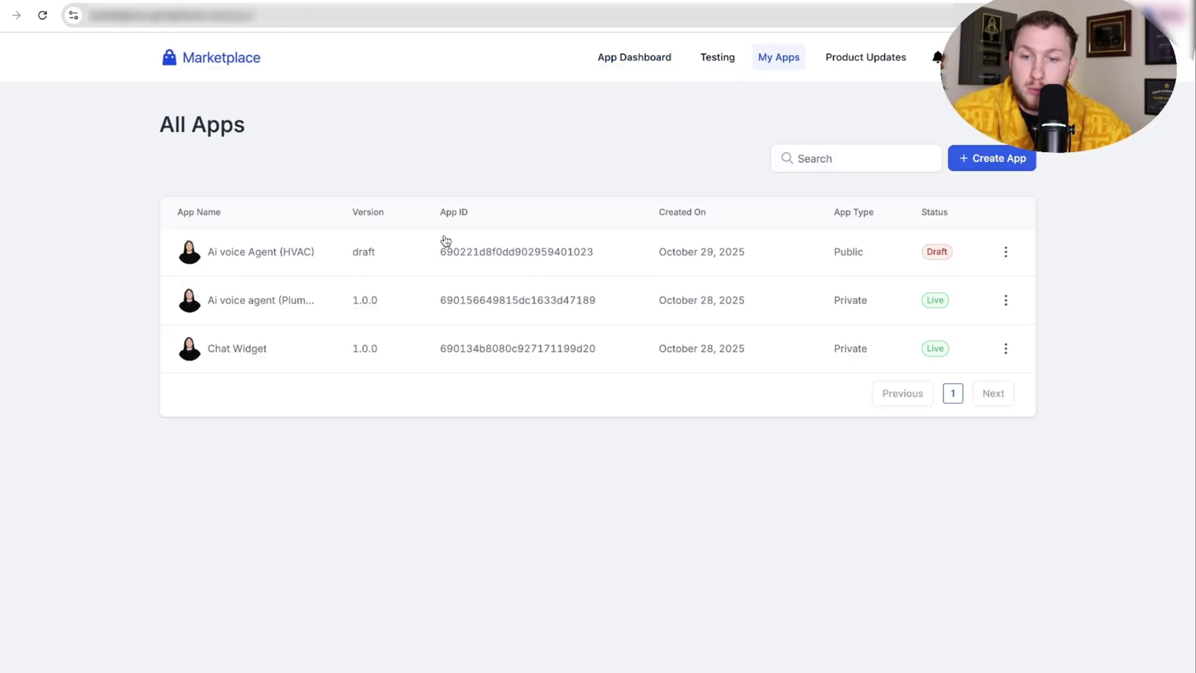
Open the Ai voice Agent (HVAC) app for editing, set its listing's app type to Private and return to the app list
click(1006, 254)
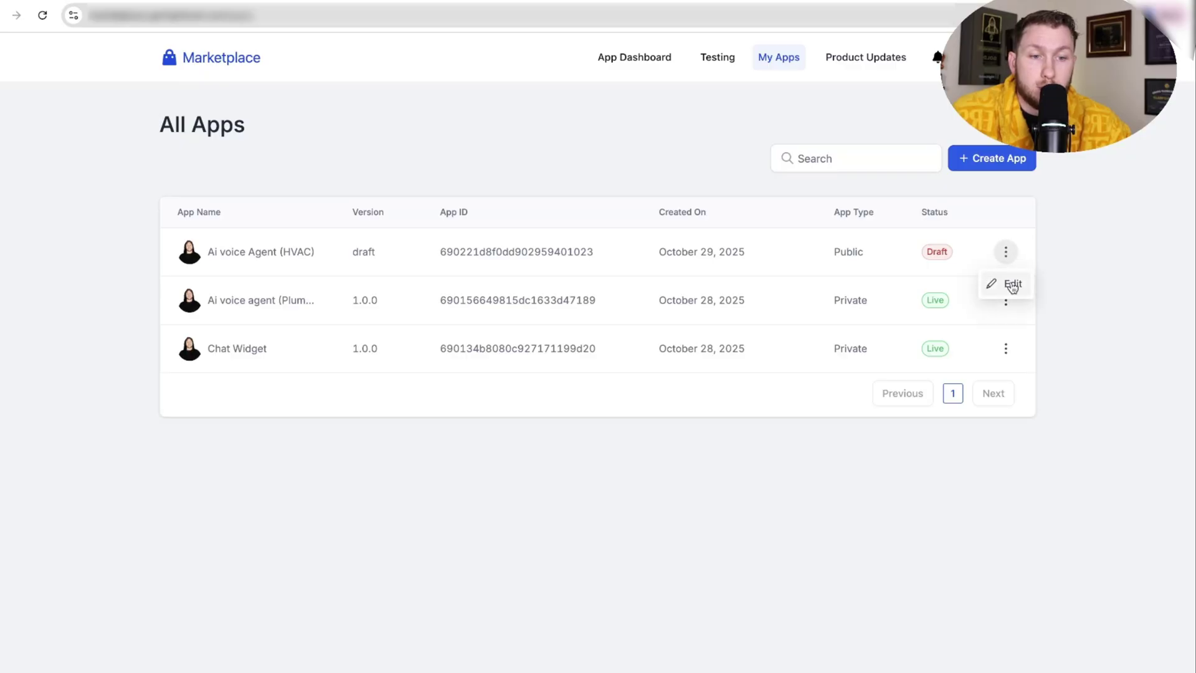
click(1009, 284)
scroll(511, 292, down, 4)
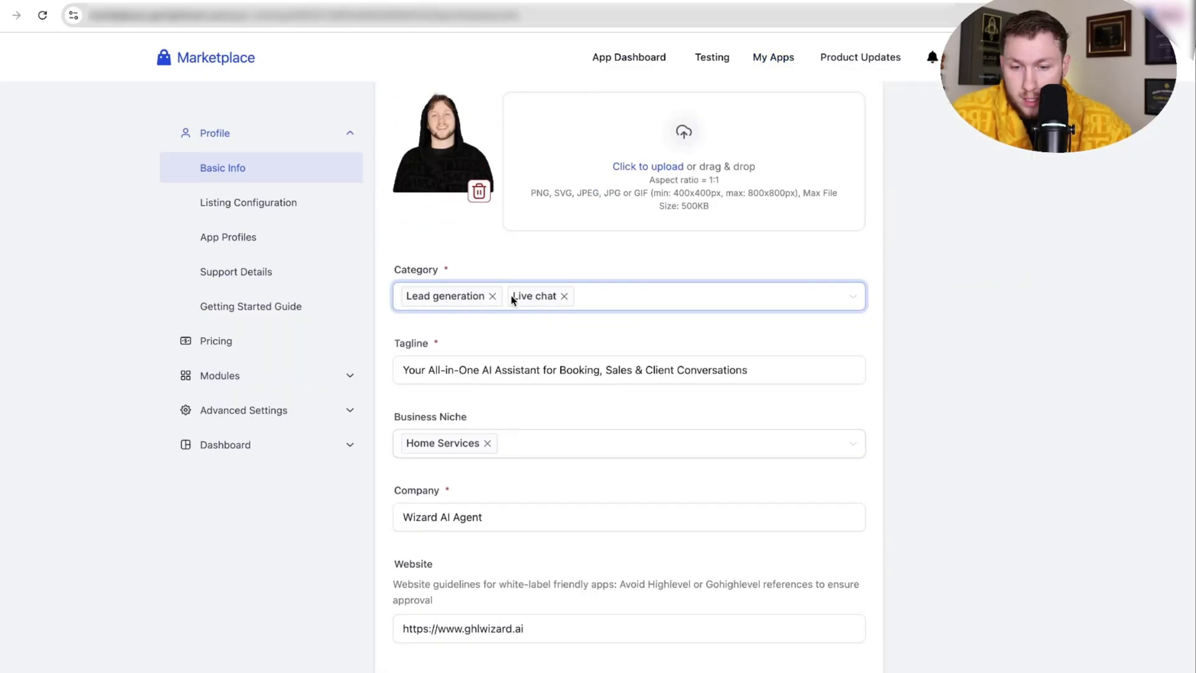
click(268, 203)
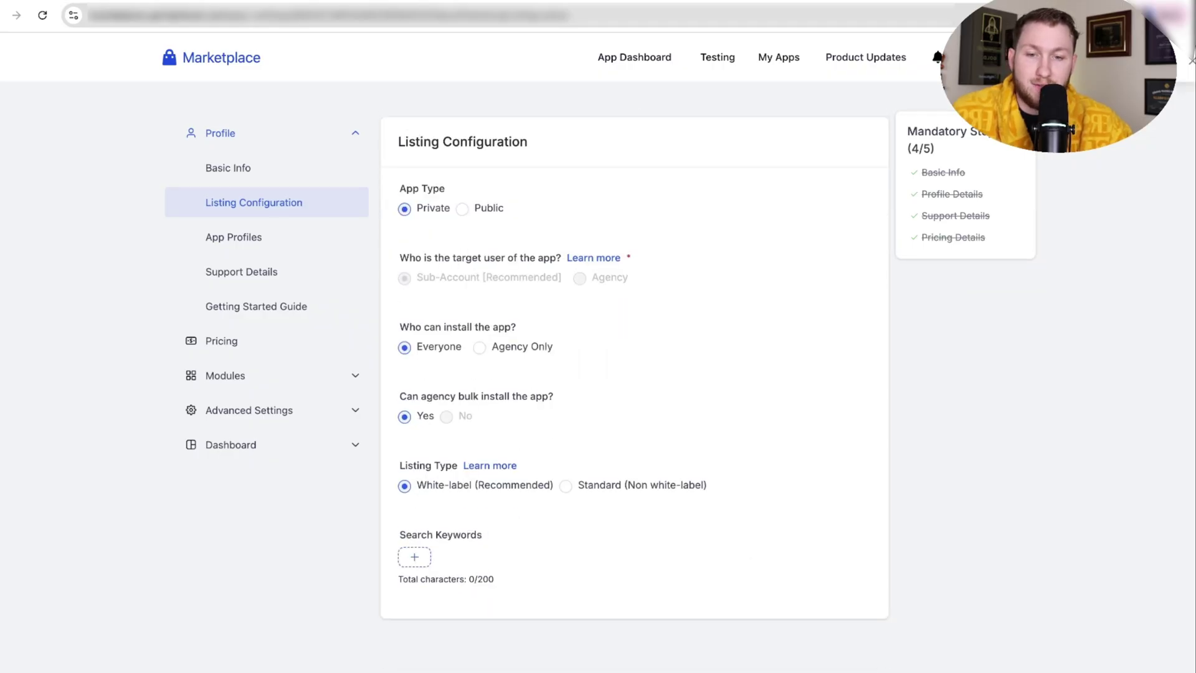
click(799, 66)
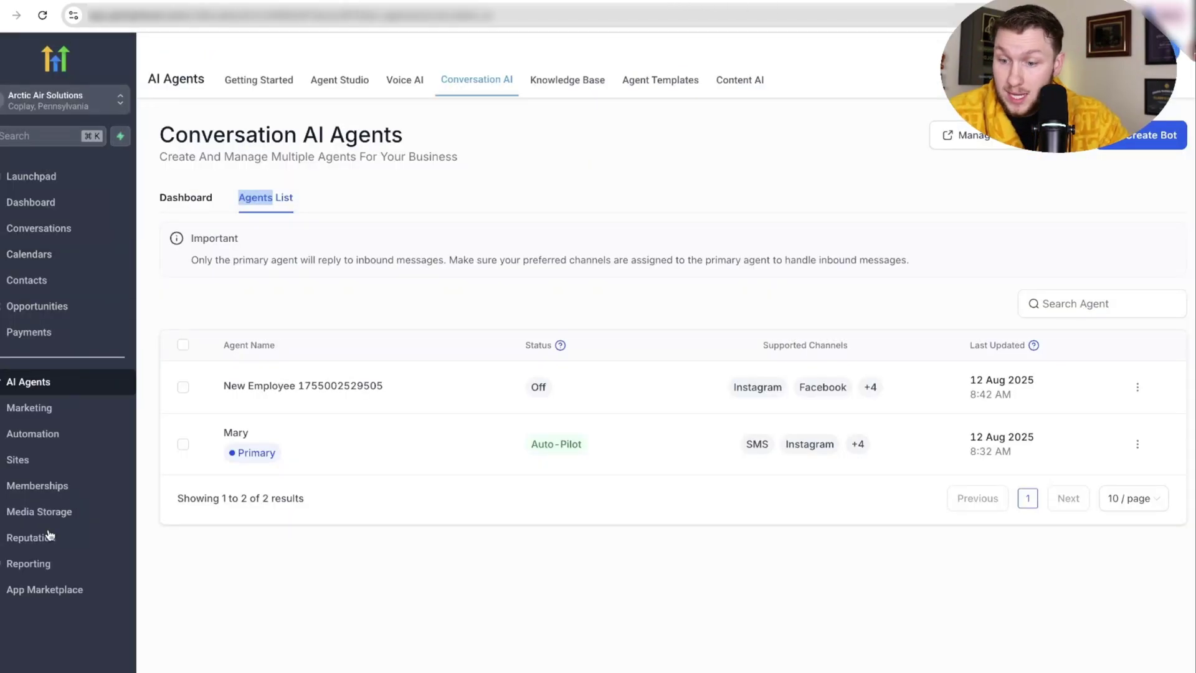
Look at the AI agents in the HighLevel account's App Marketplace and return to the Marketplace app list
click(48, 590)
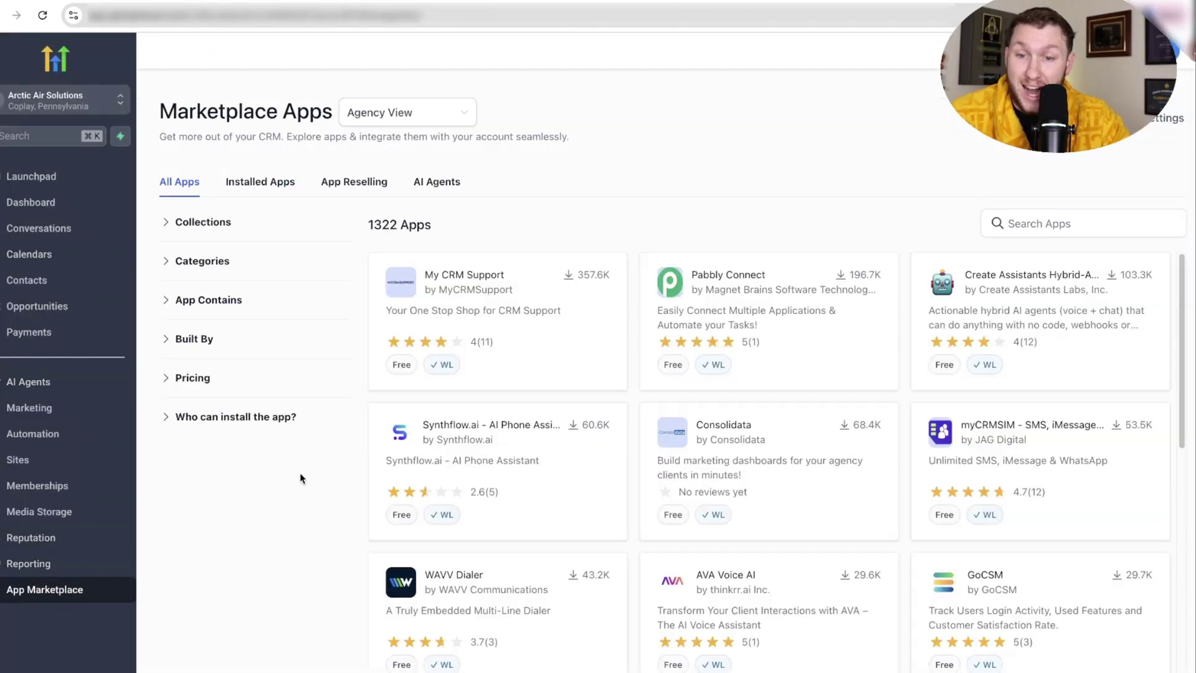
click(430, 183)
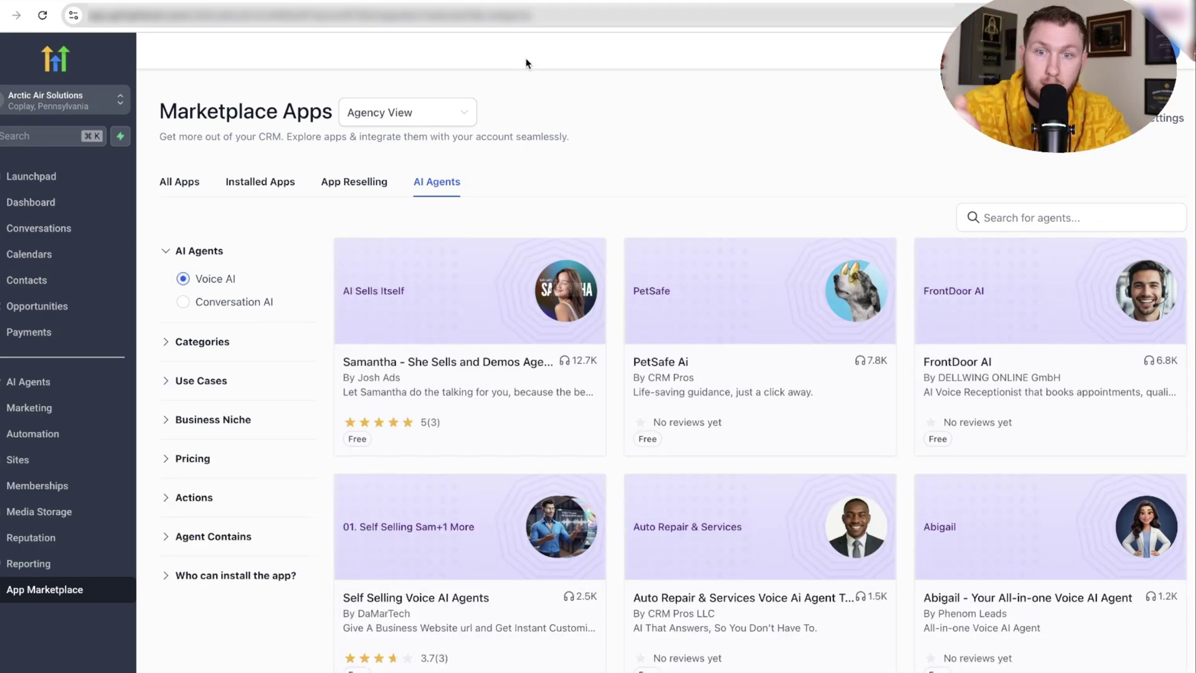
click(321, 2)
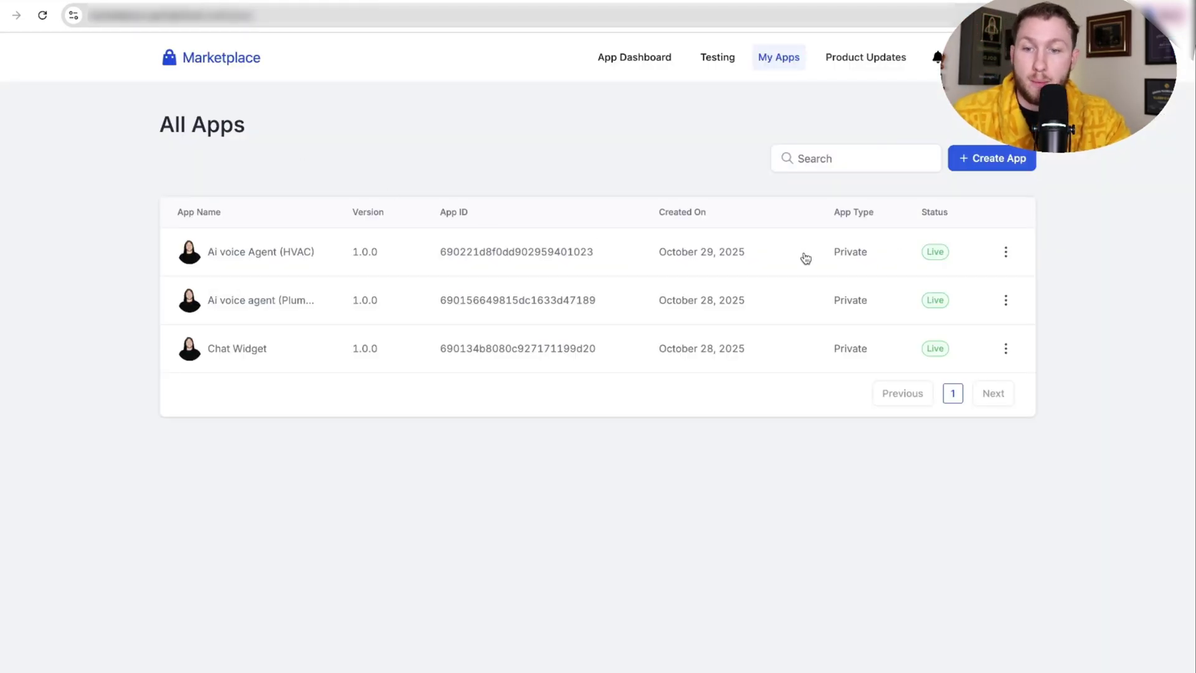
Reopen the Ai voice Agent (HVAC) app for editing, set its app type to Public and start the review submission
click(1007, 253)
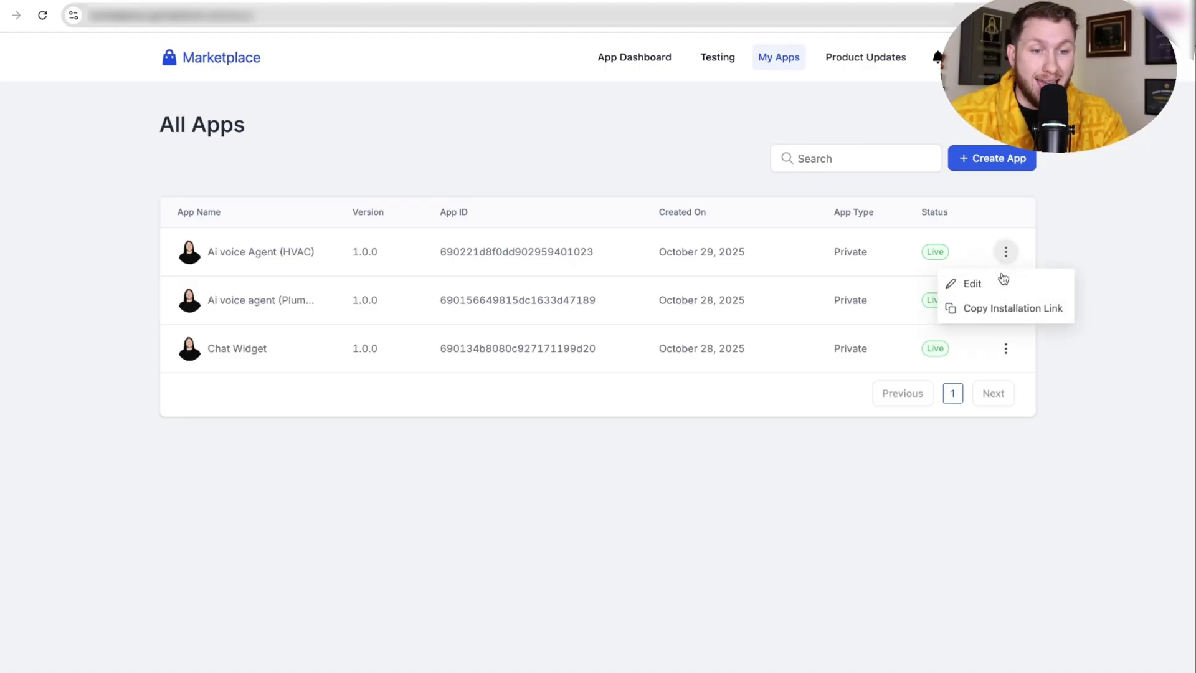
click(1004, 280)
click(489, 210)
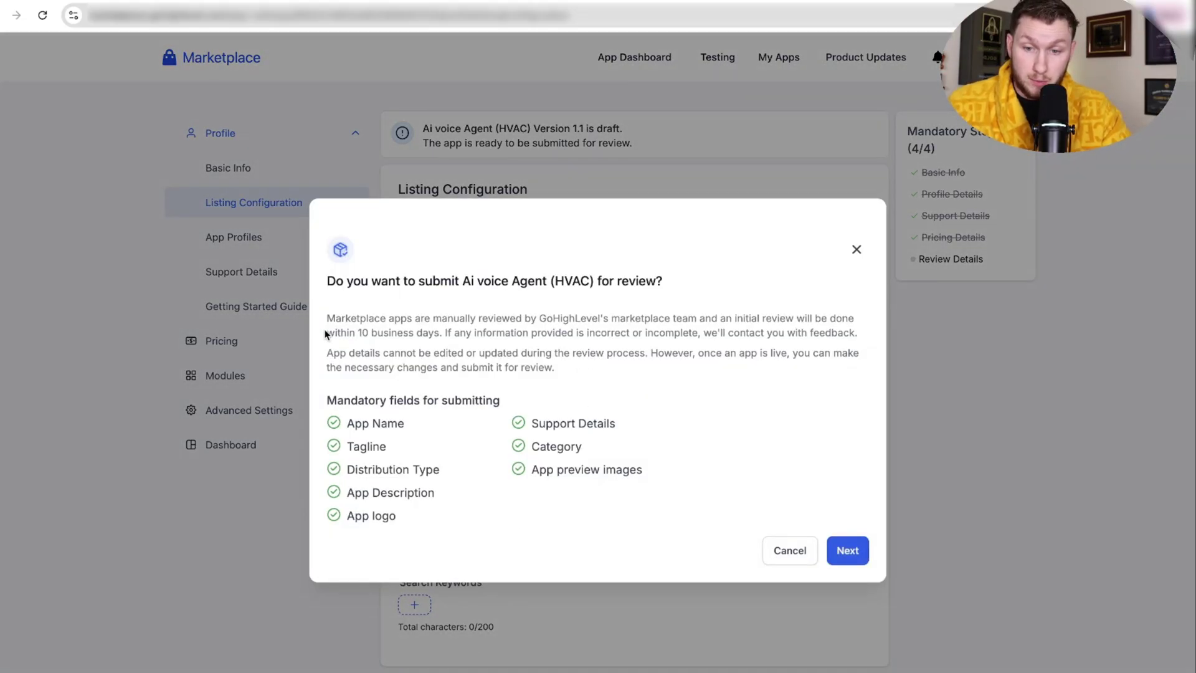
Examine the review submission's requirements and the App Review Details fields, and close the dialog without submitting
drag(326, 317, 411, 319)
click(337, 313)
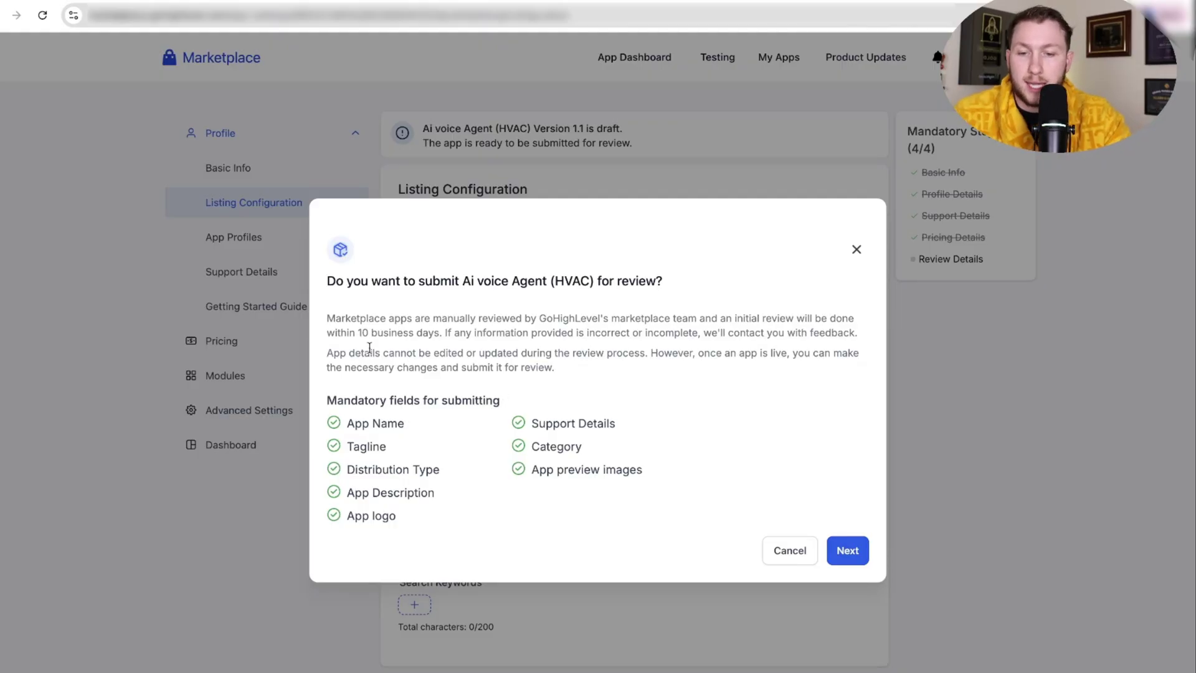
click(856, 549)
click(431, 279)
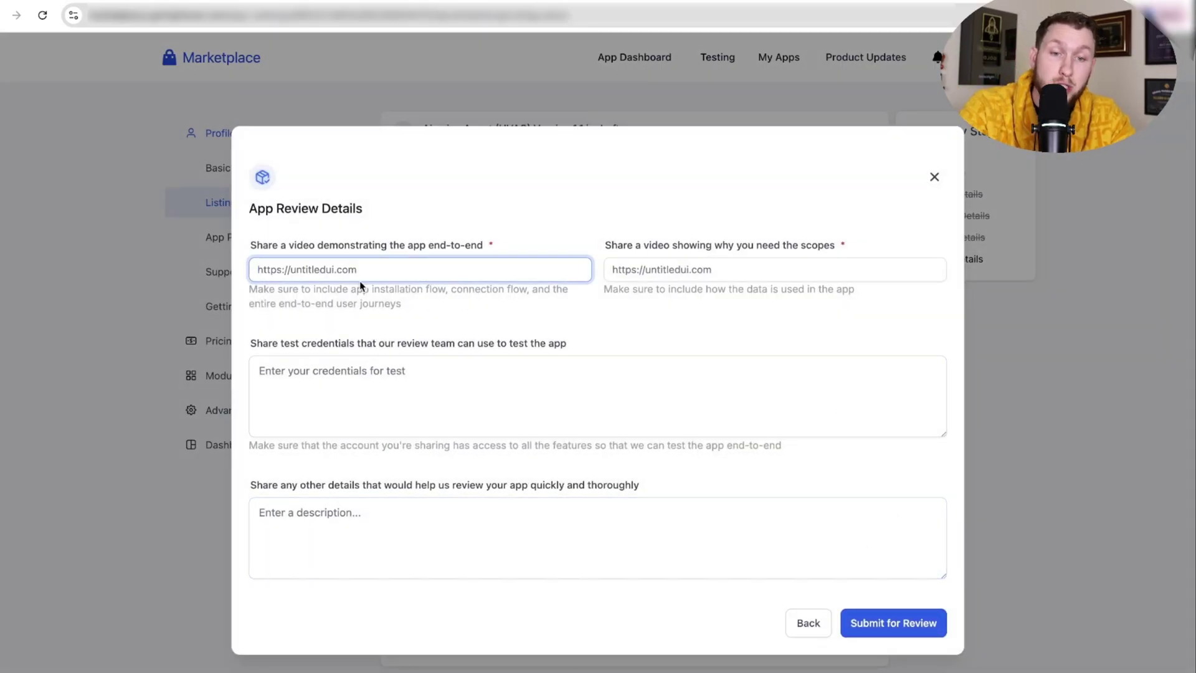
click(698, 273)
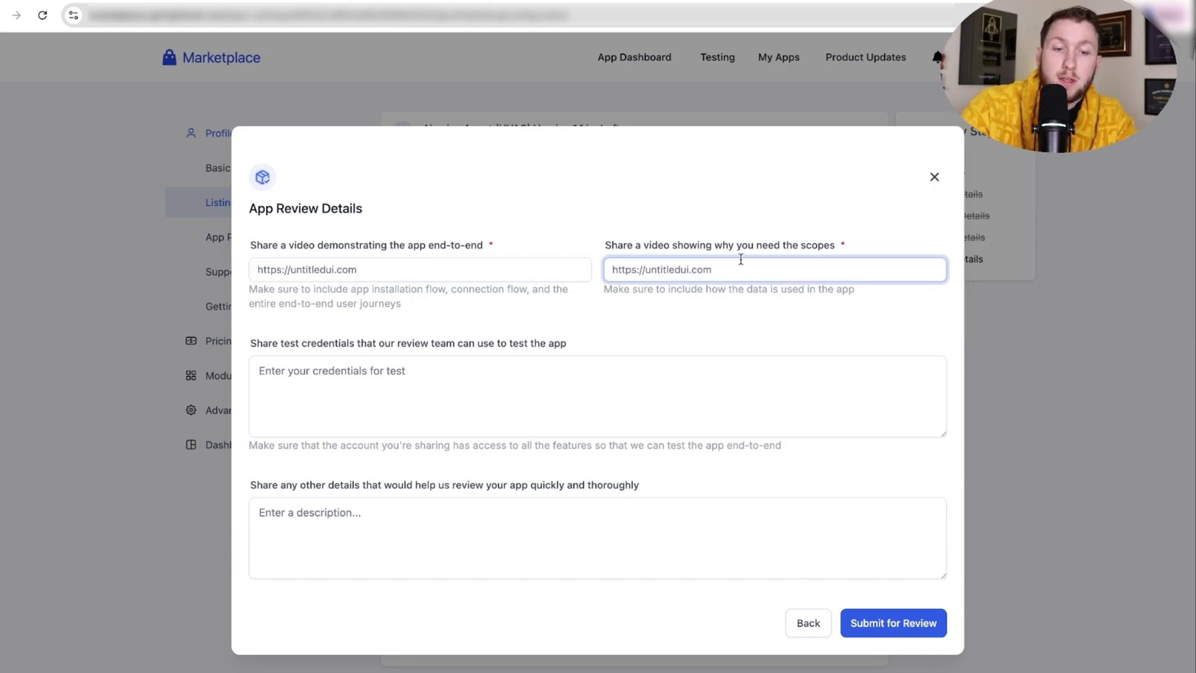
click(393, 377)
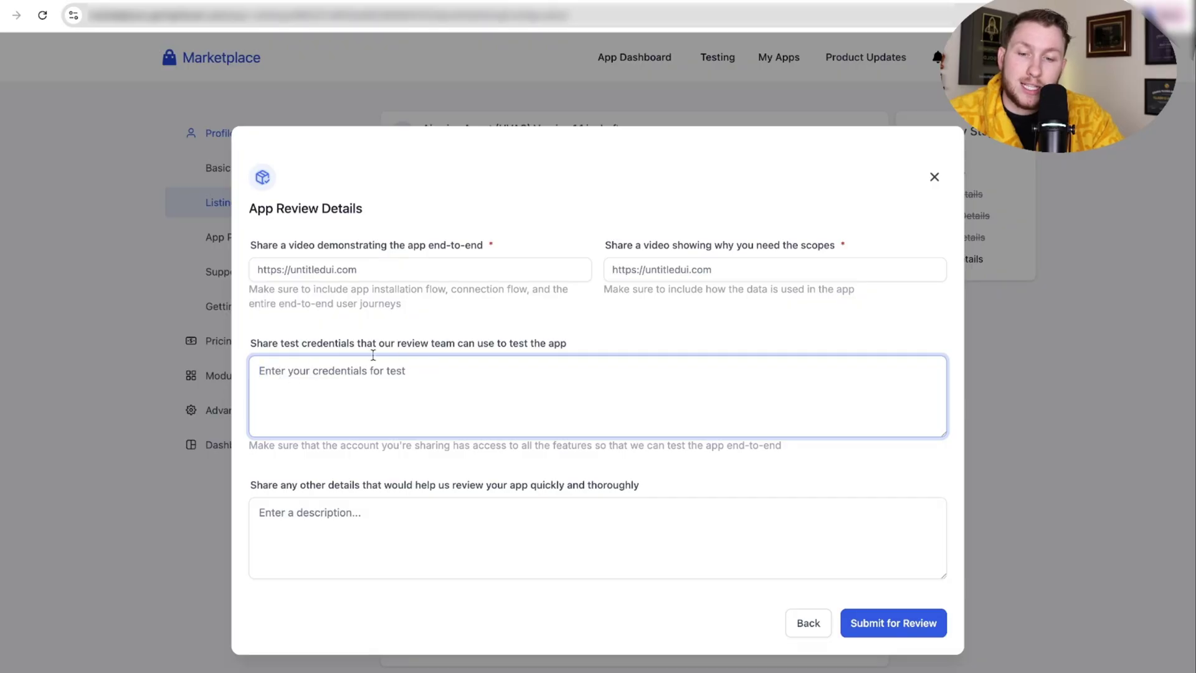
click(378, 503)
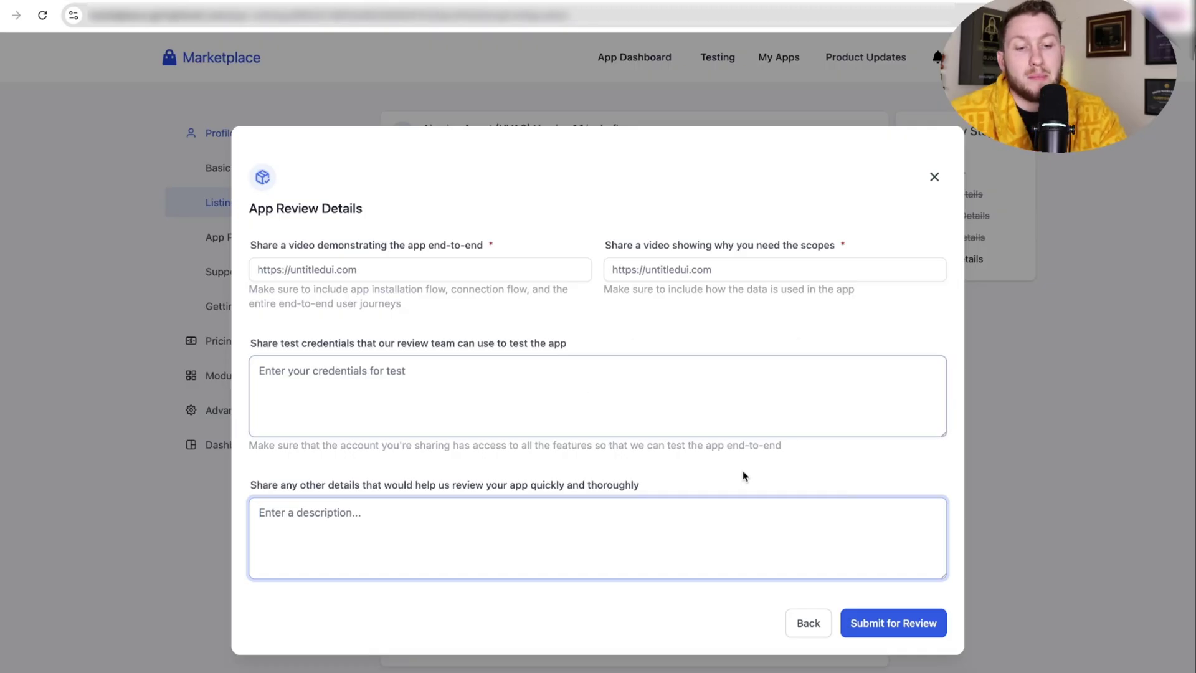
click(809, 622)
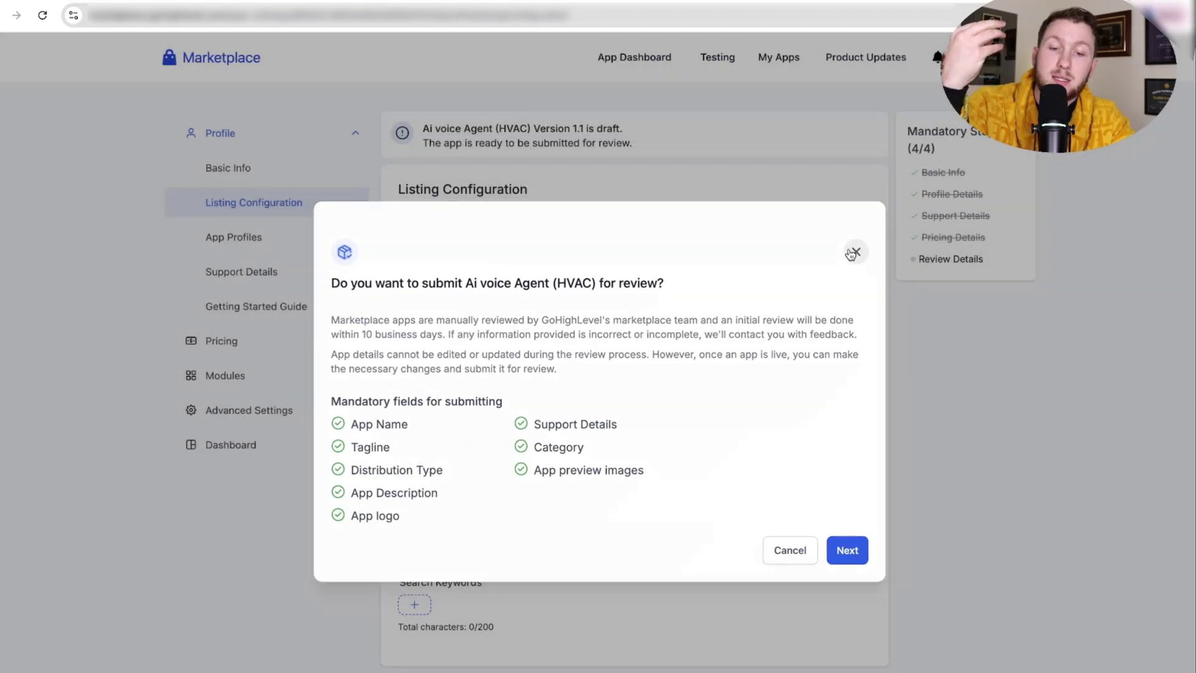
click(857, 249)
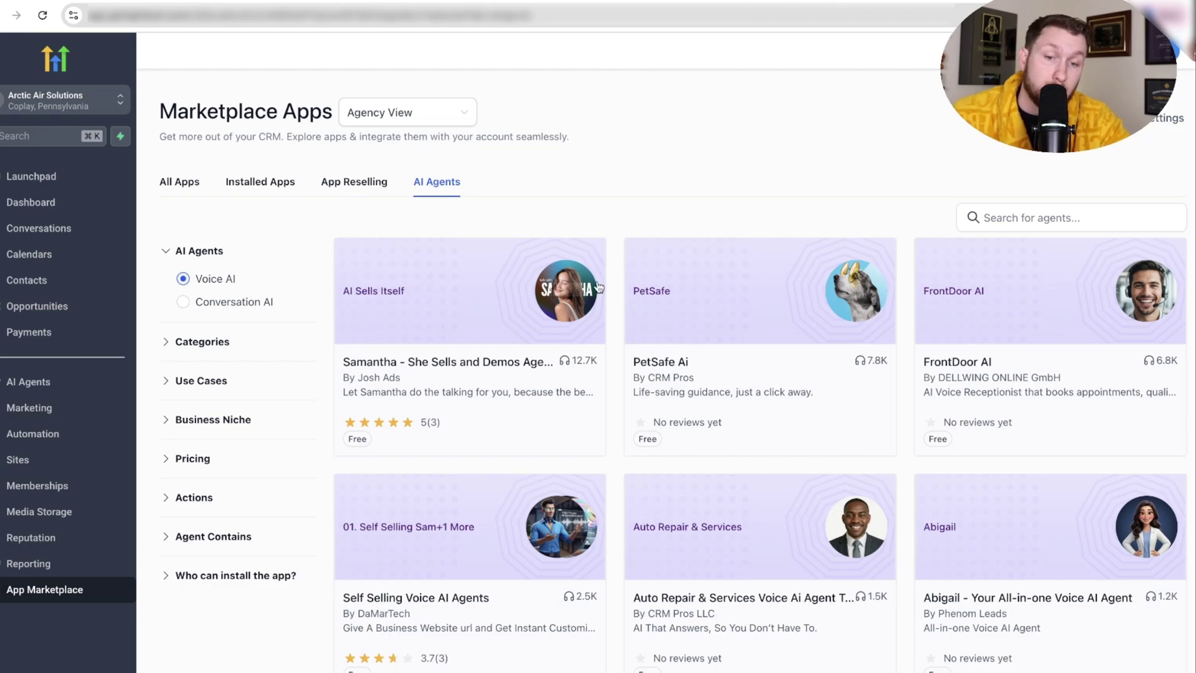
Look through the Voice AI agents and their engaged minutes in the HighLevel account's App Marketplace
scroll(530, 383, down, 5)
scroll(542, 418, up, 5)
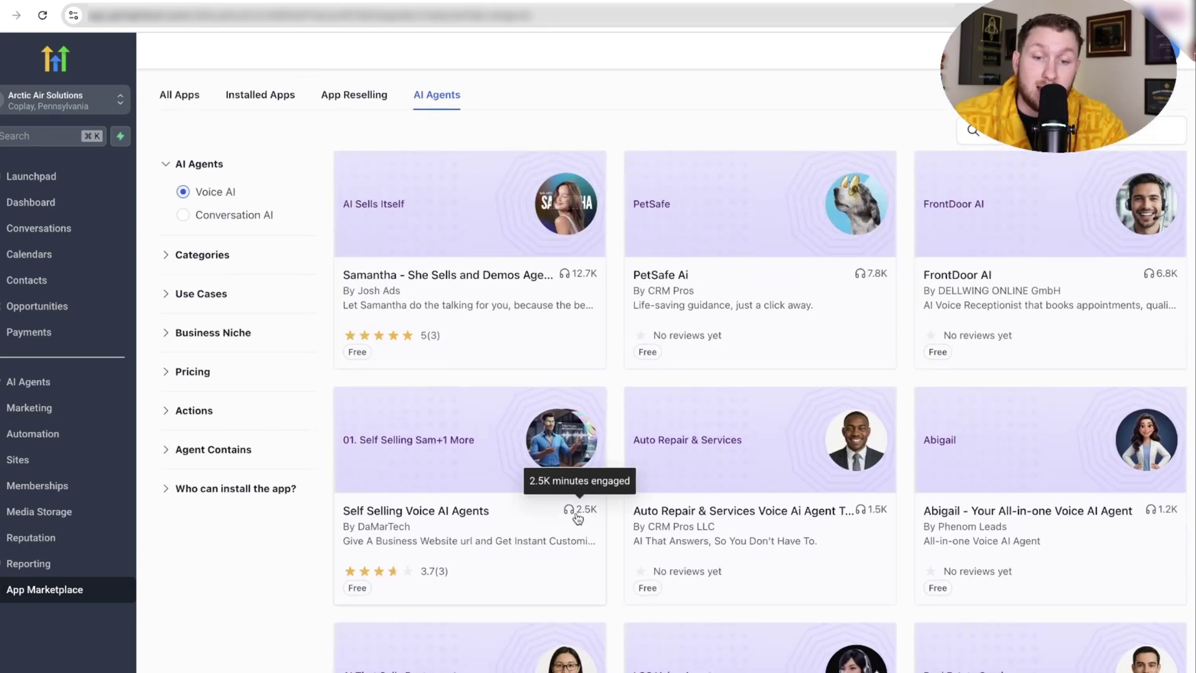
mouse_move(579, 285)
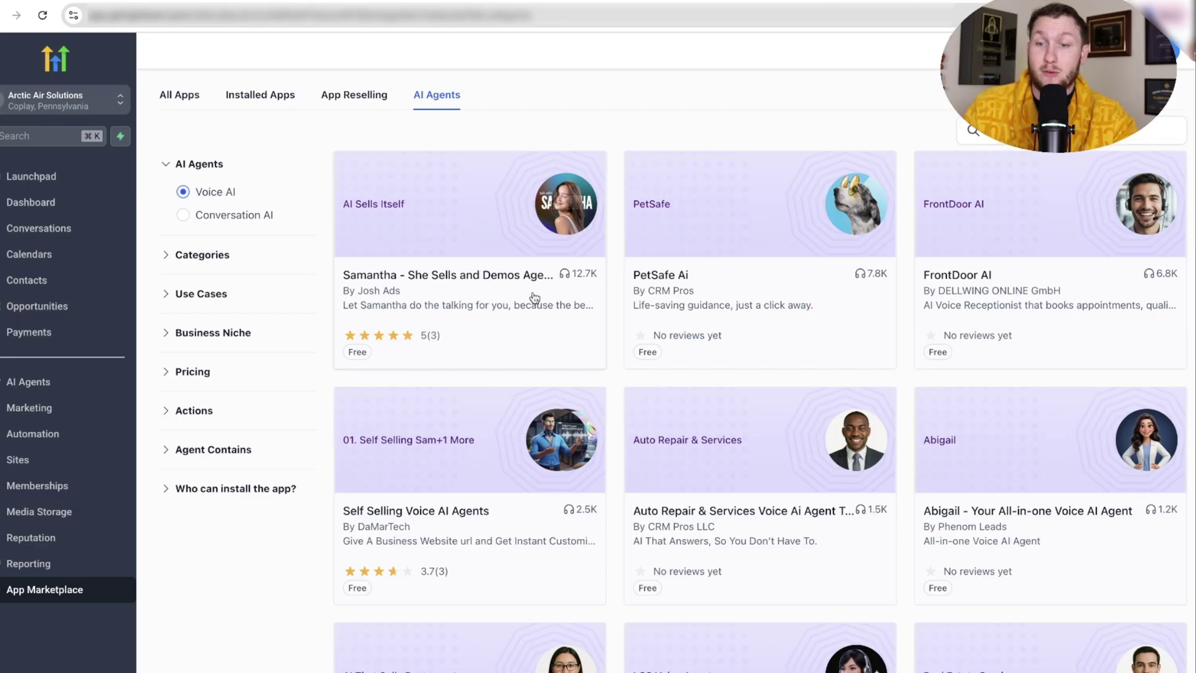
scroll(536, 311, up, 2)
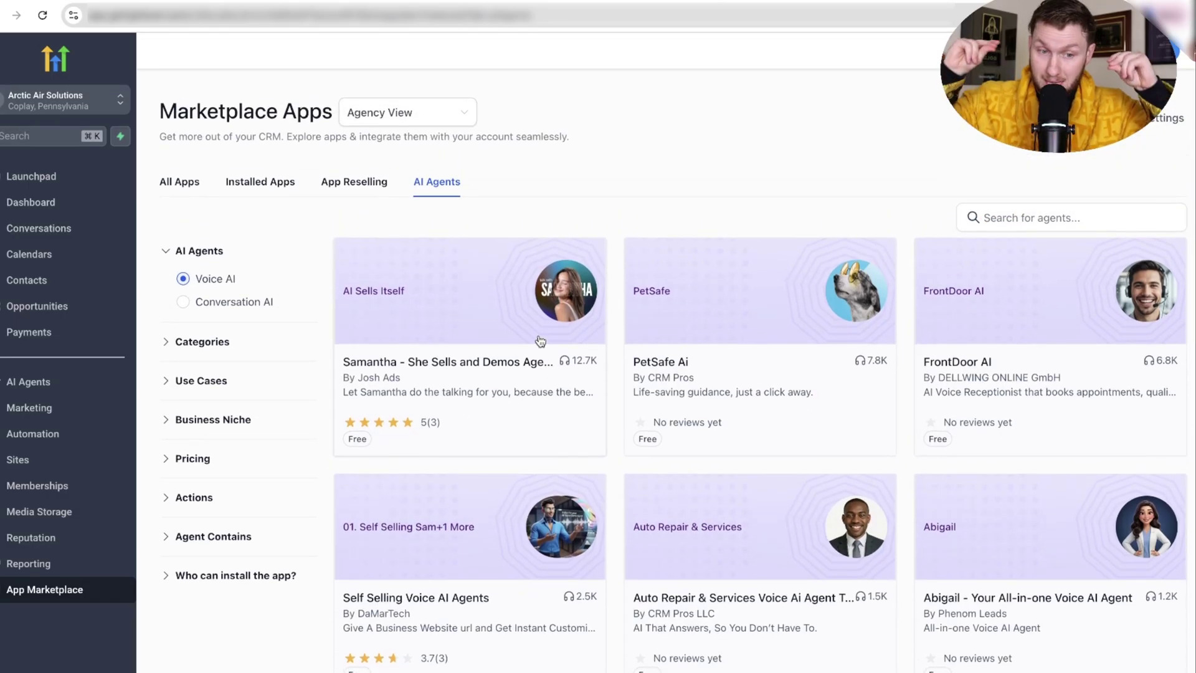